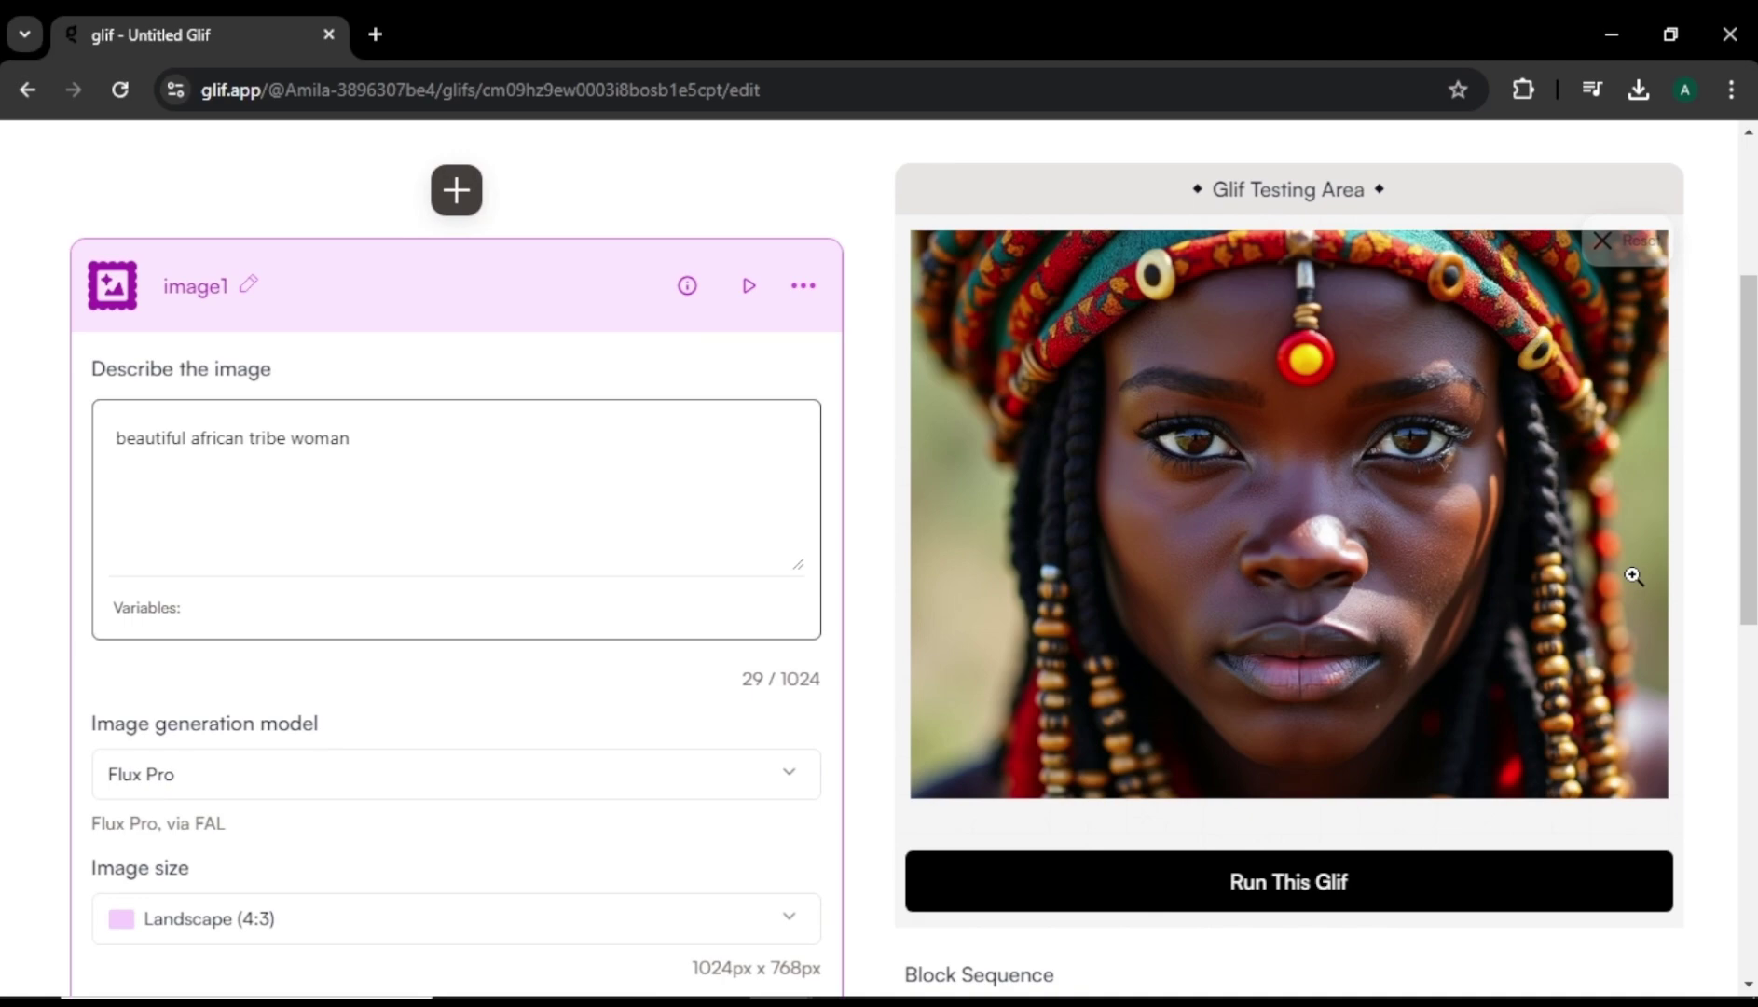
- Run the Flux Pro glif and view the generated conference-speaker portrait at full size
left_click(1341, 546)
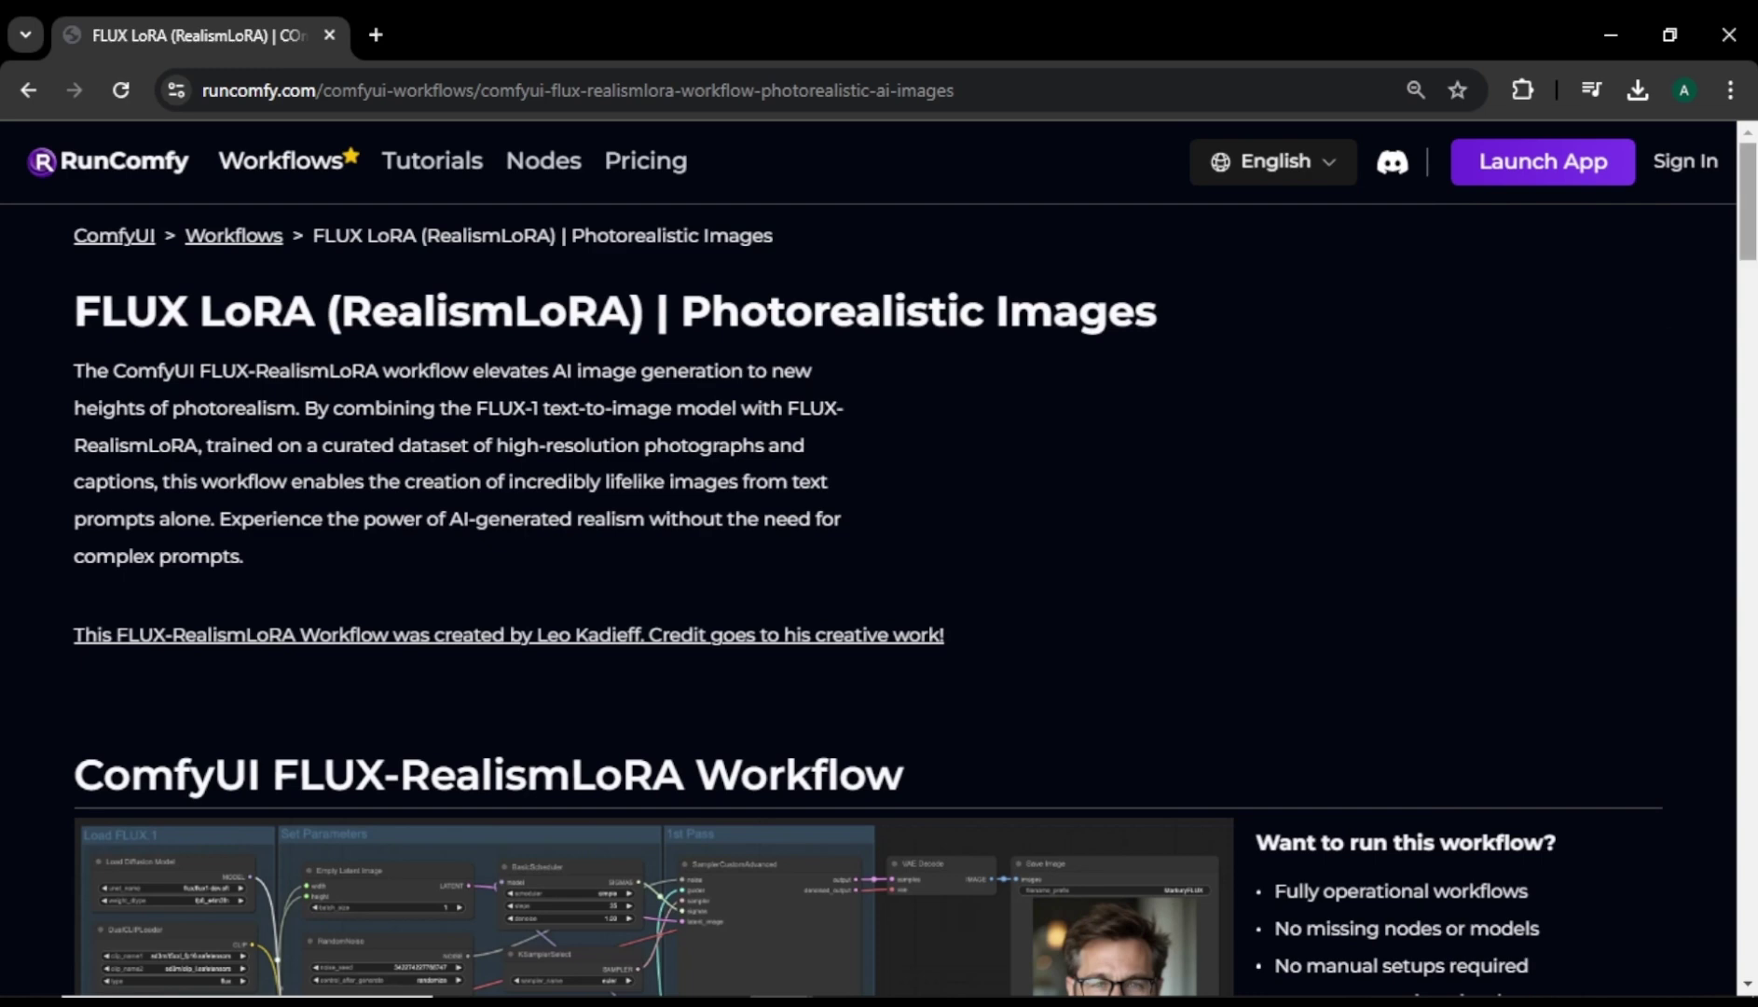
- Scroll through the RunComfy FLUX-RealismLoRA Examples grid of speaker images and back up
scroll(1636, 325, "down", 4)
scroll(879, 559, "down", 1)
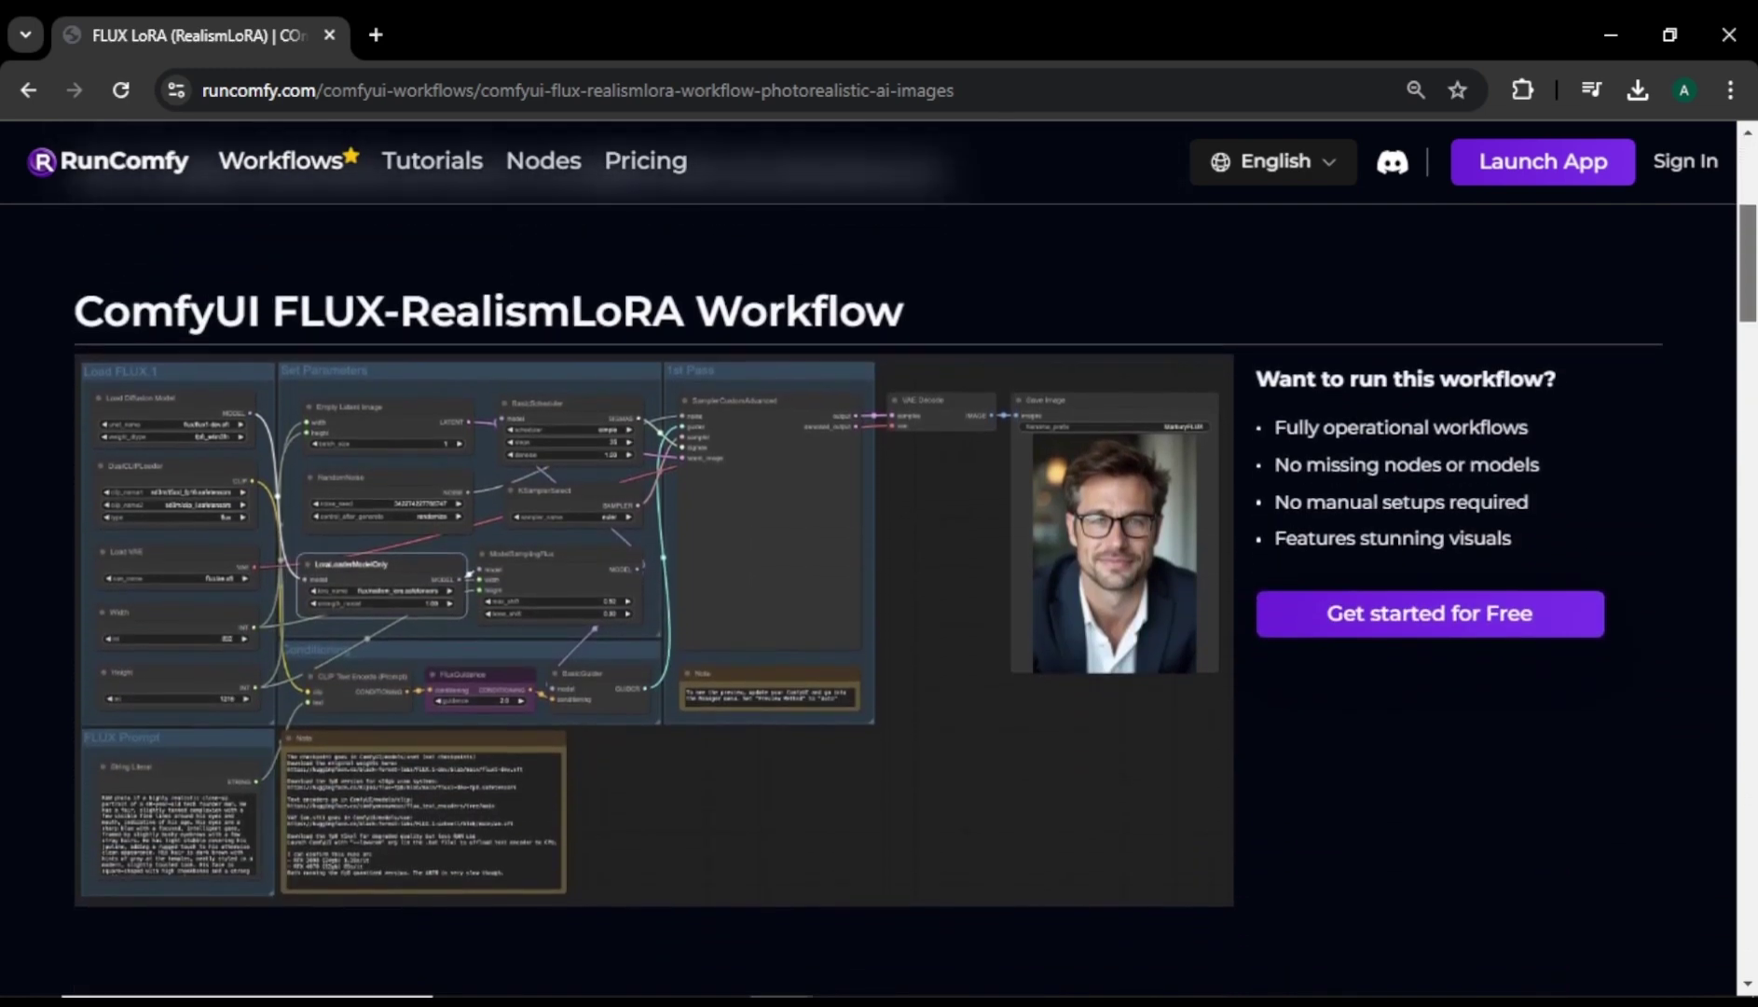
scroll(879, 559, "down", 7)
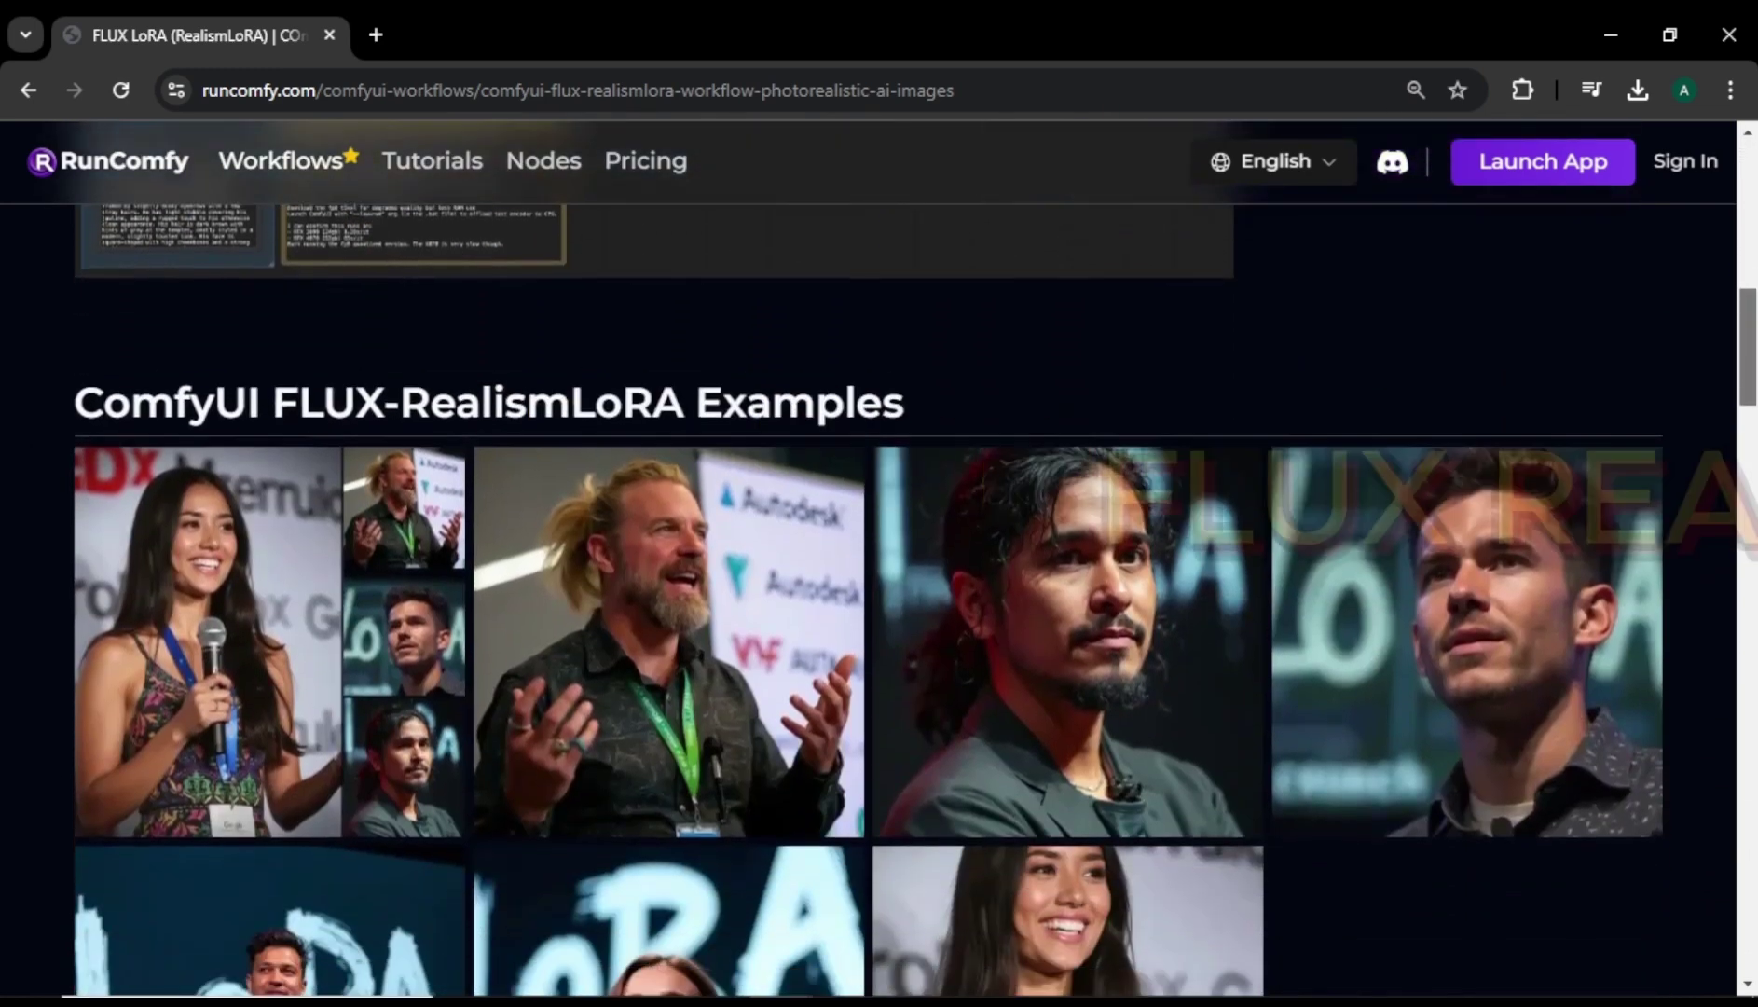
scroll(879, 559, "down", 3)
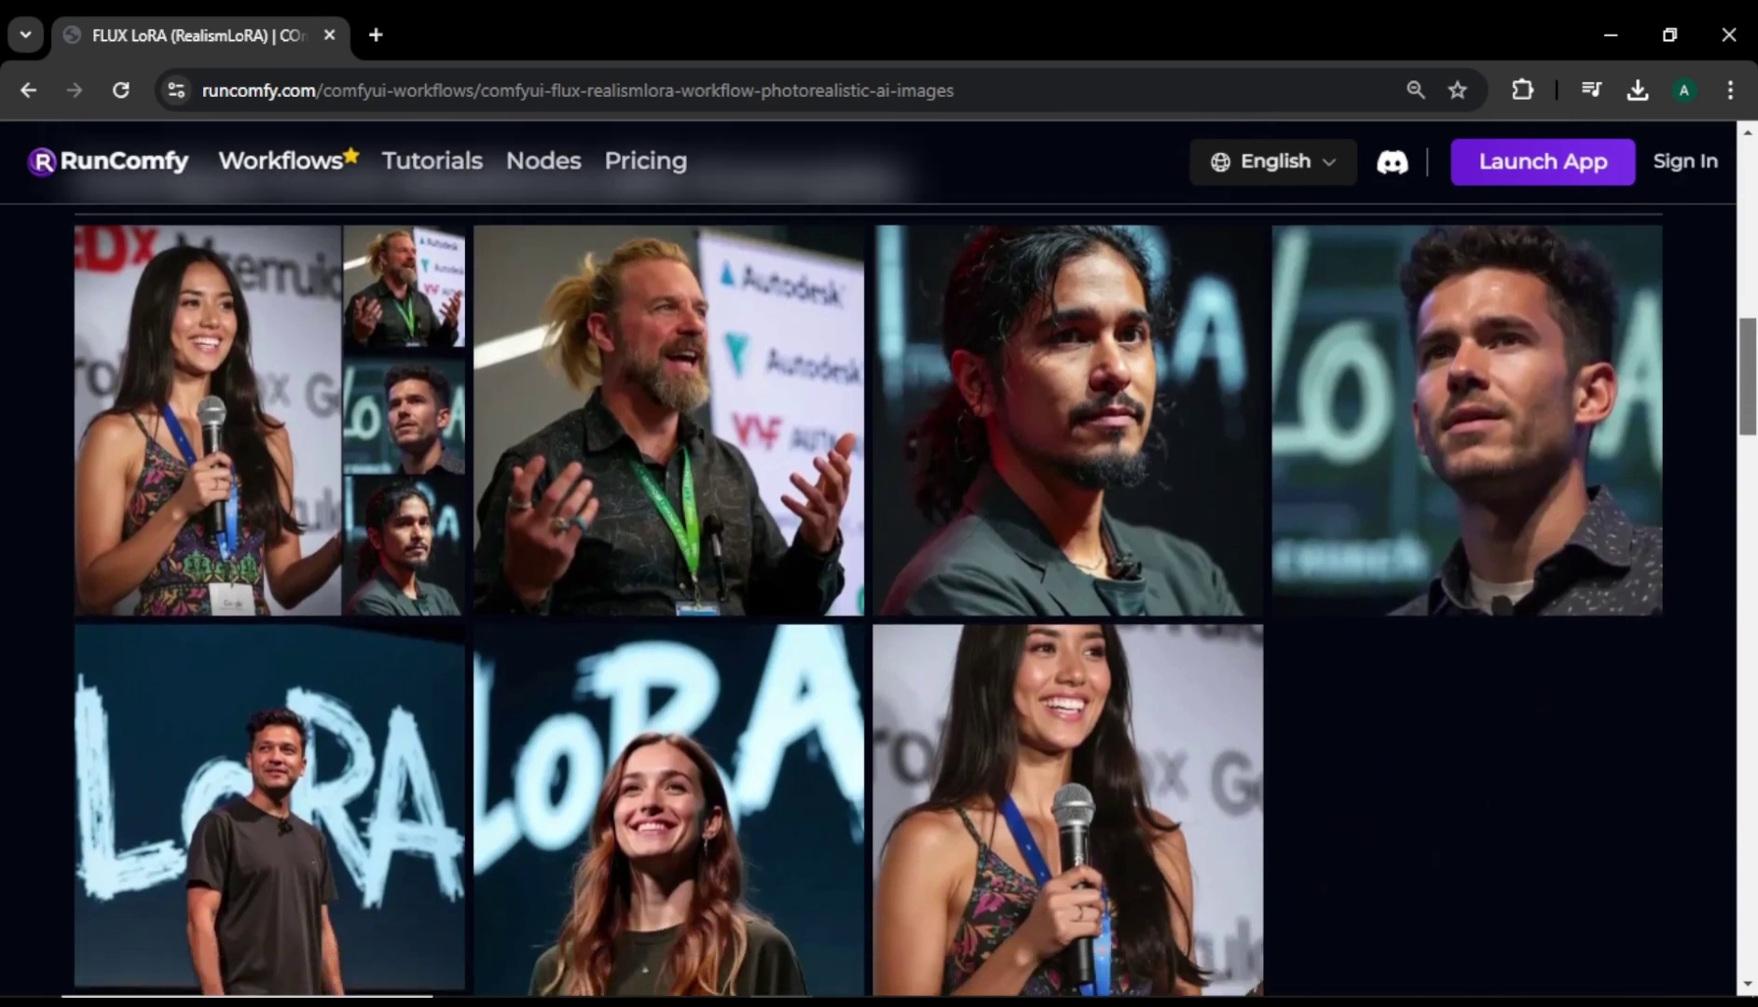
scroll(879, 559, "down", 1)
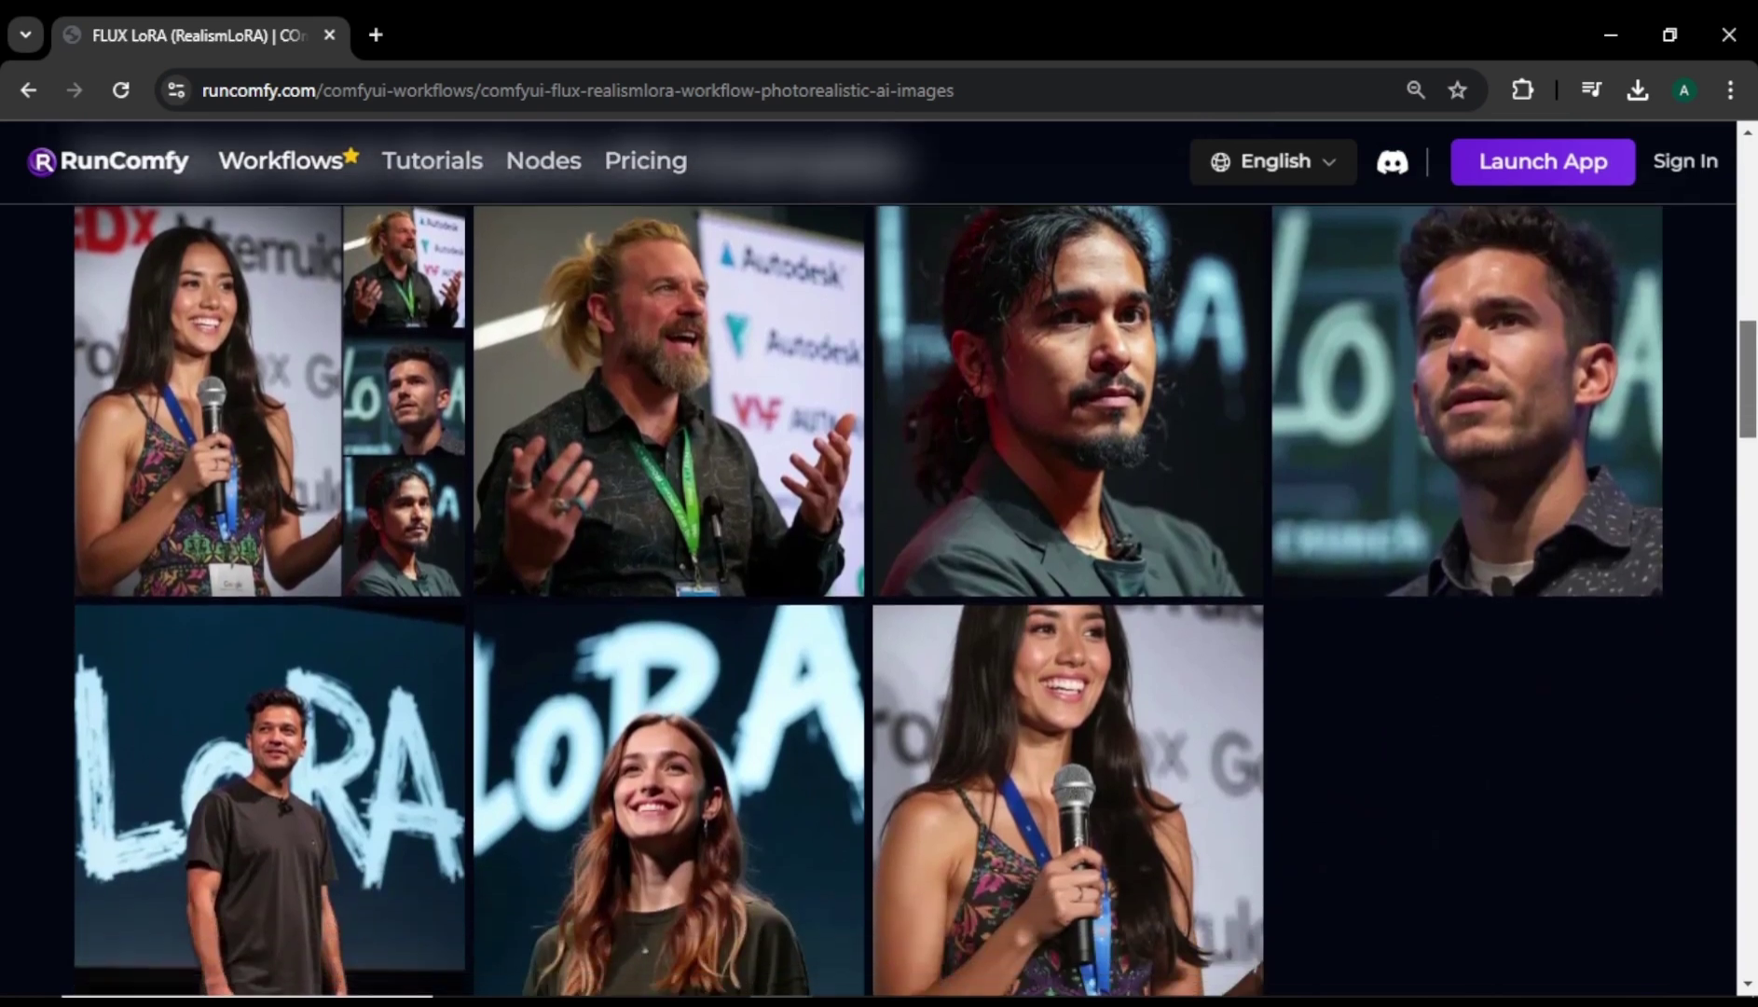
scroll(879, 559, "down", 1)
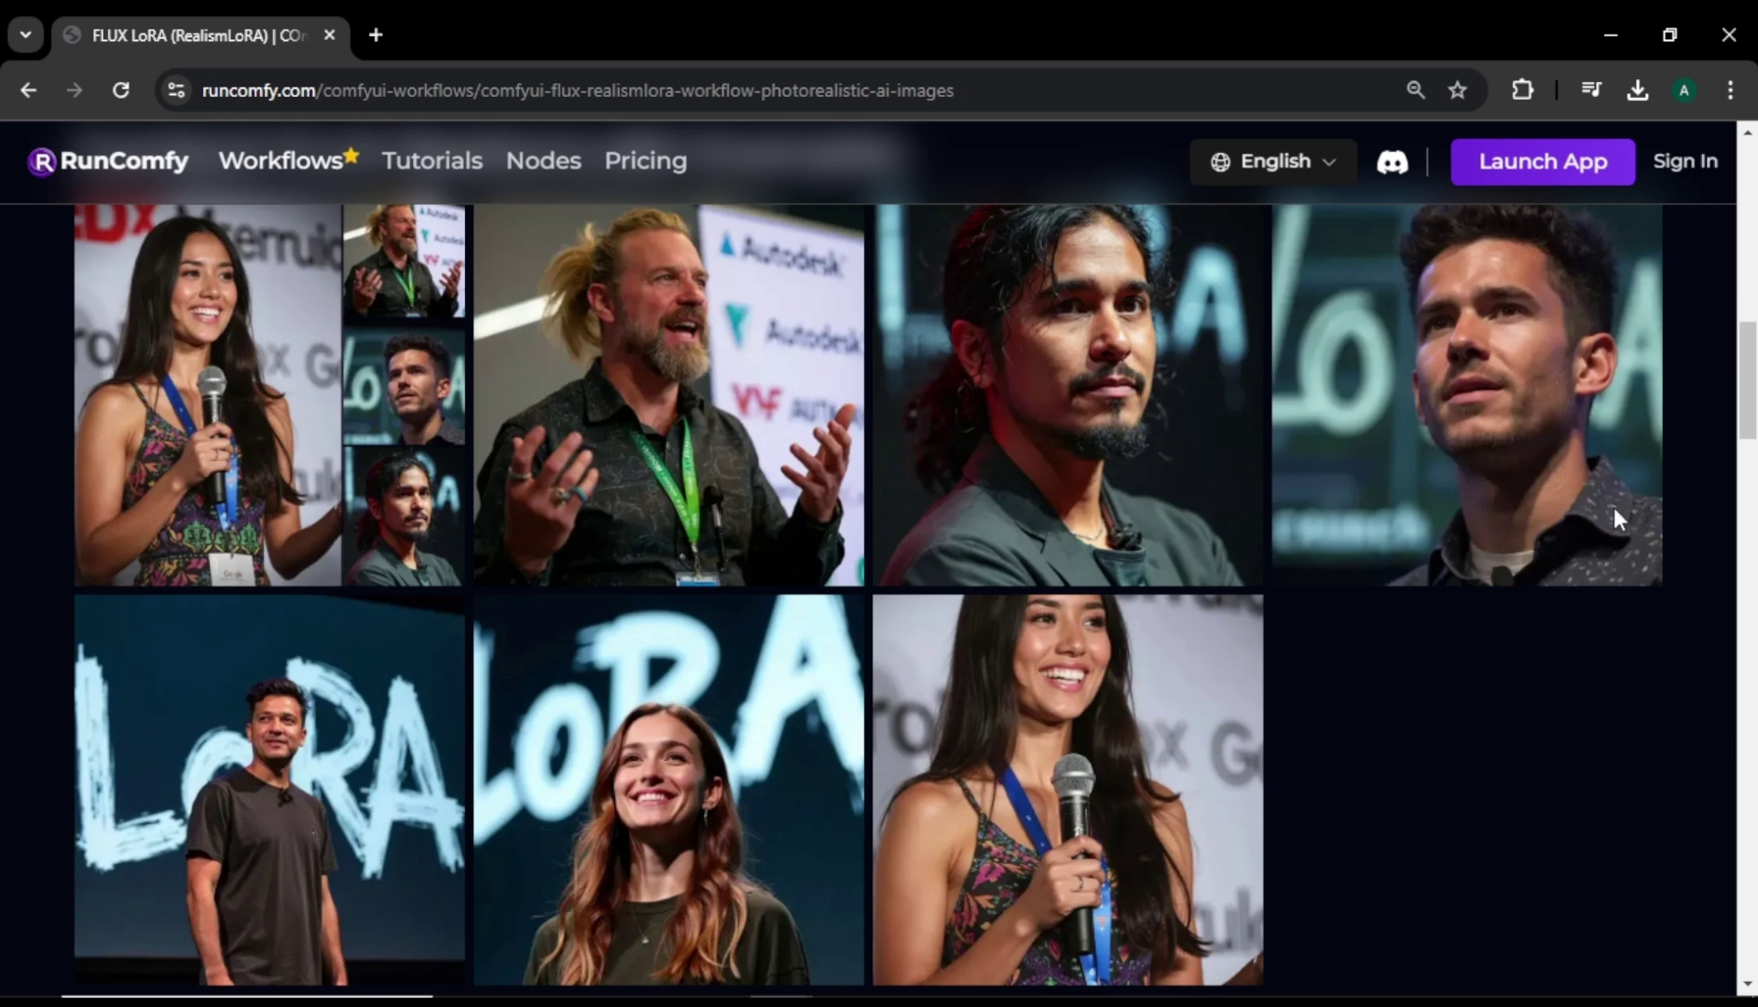
left_click_drag(1747, 375, 1752, 248)
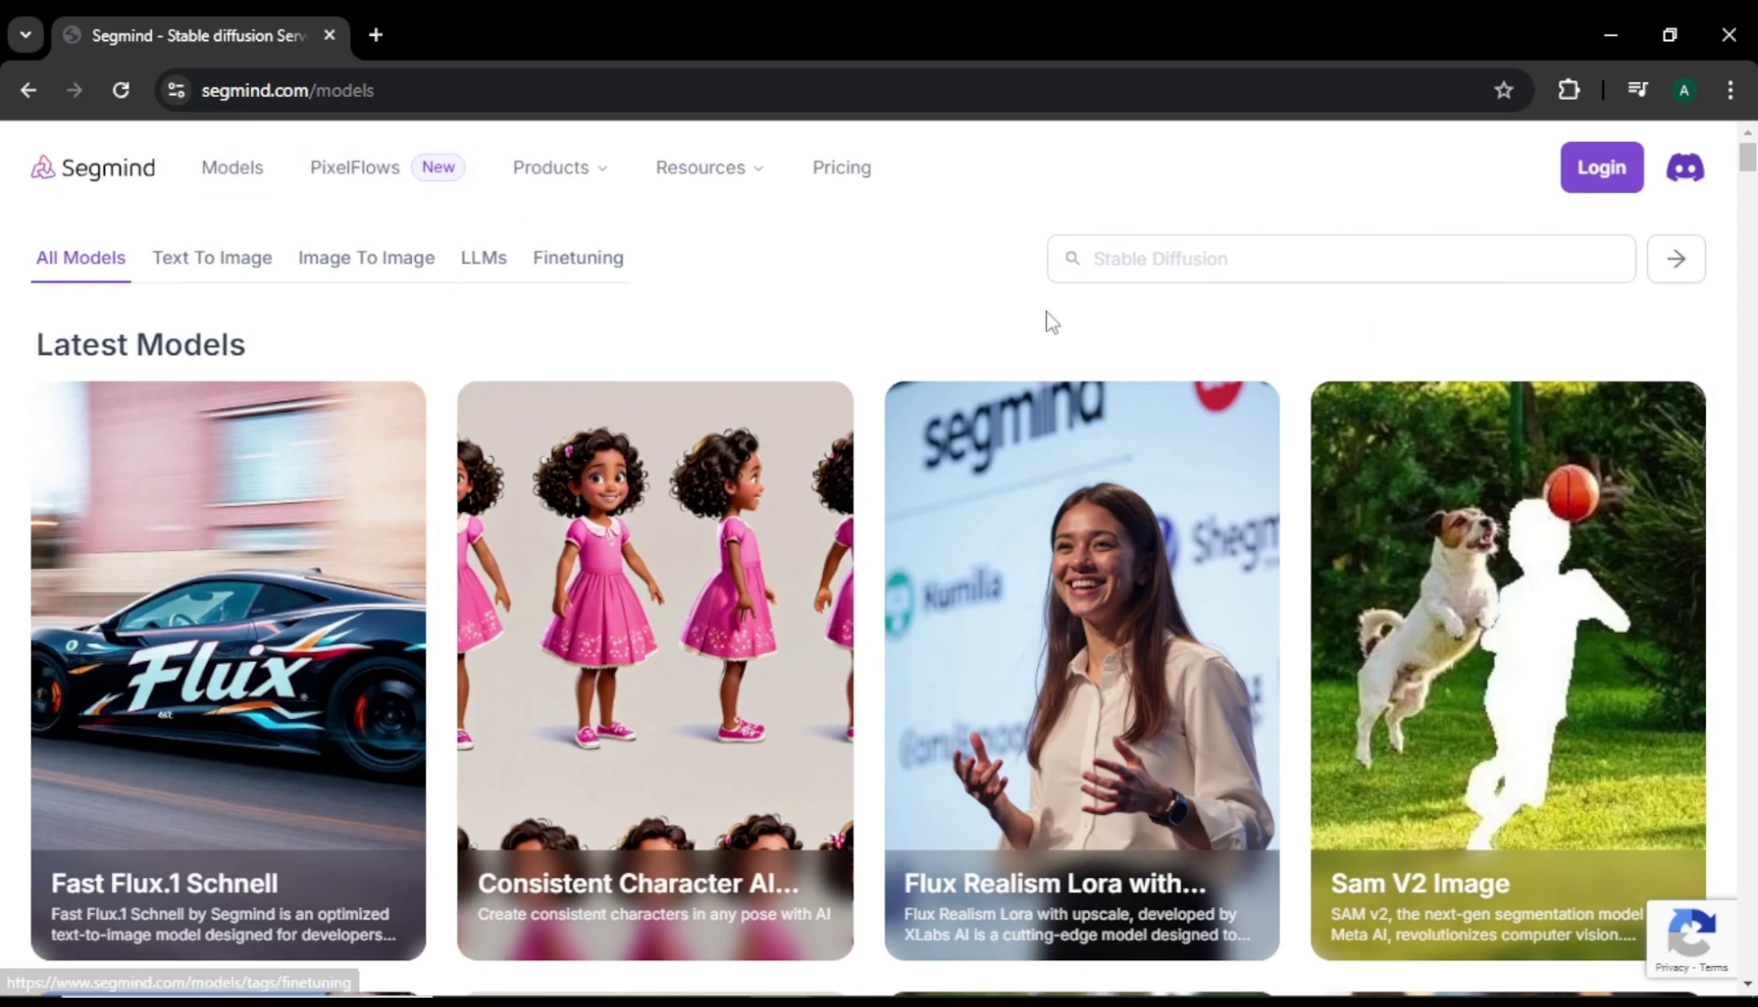
- Browse Segmind's model list and open the Flux Realism Lora with Upscale playground
scroll(1702, 303, "down", 3)
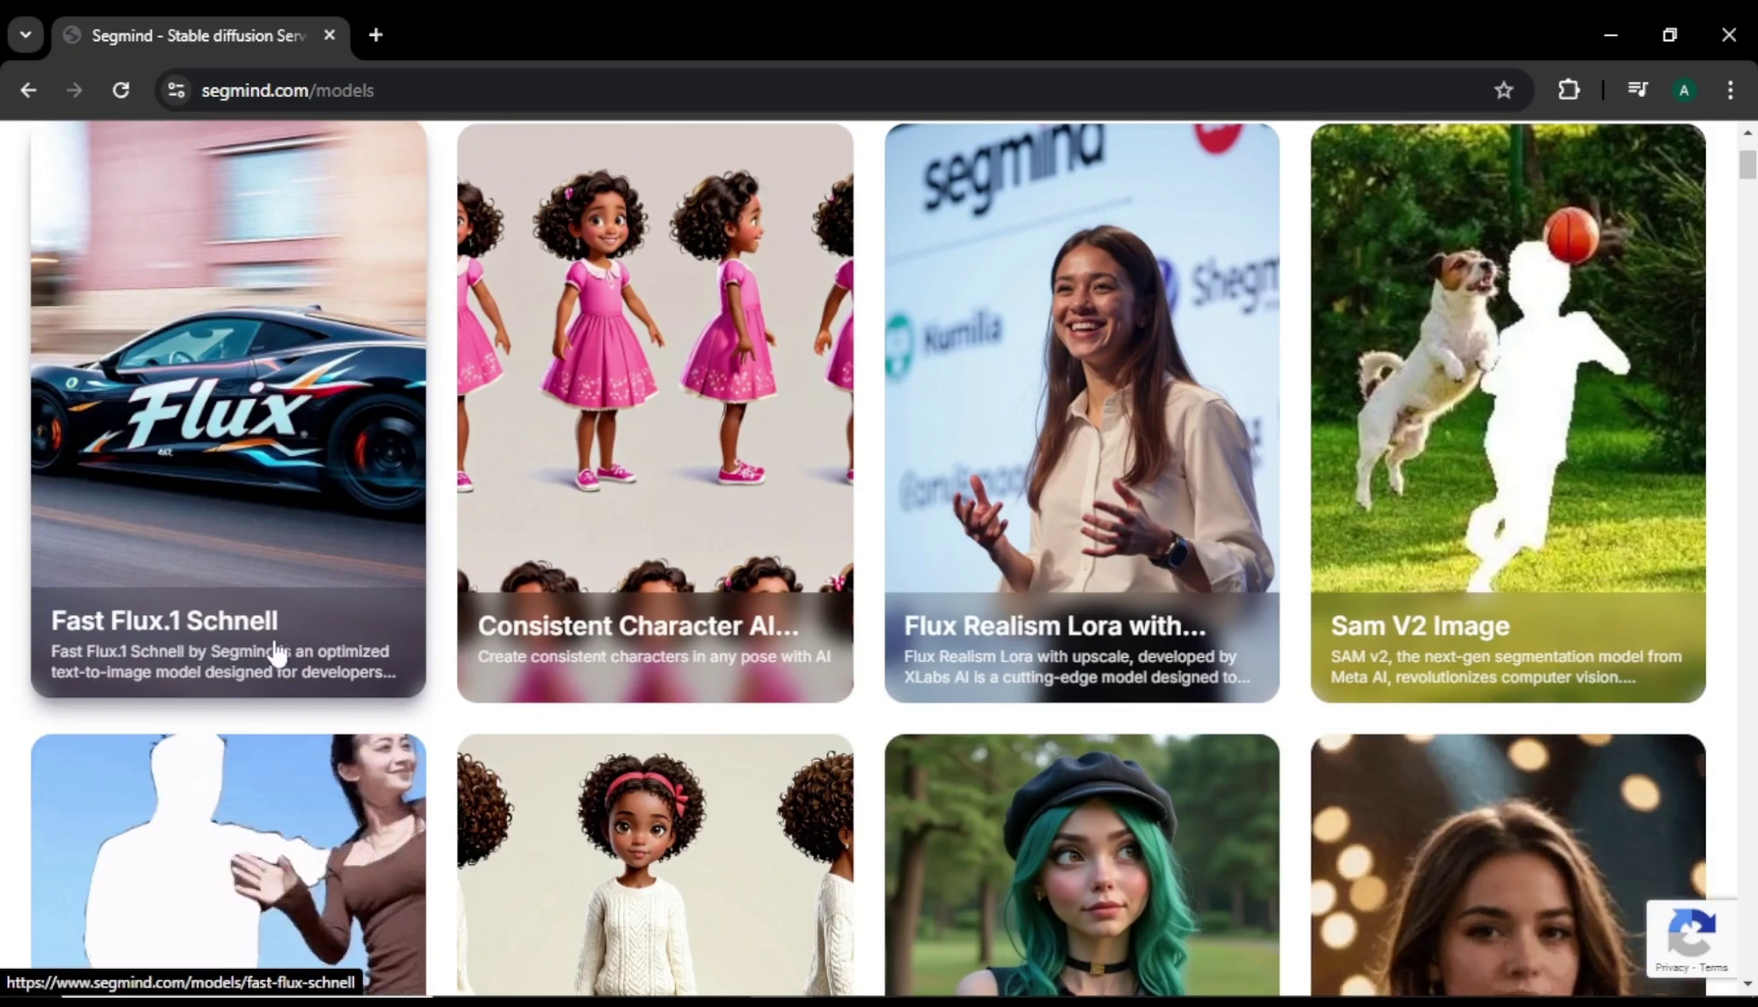
scroll(1719, 509, "down", 9)
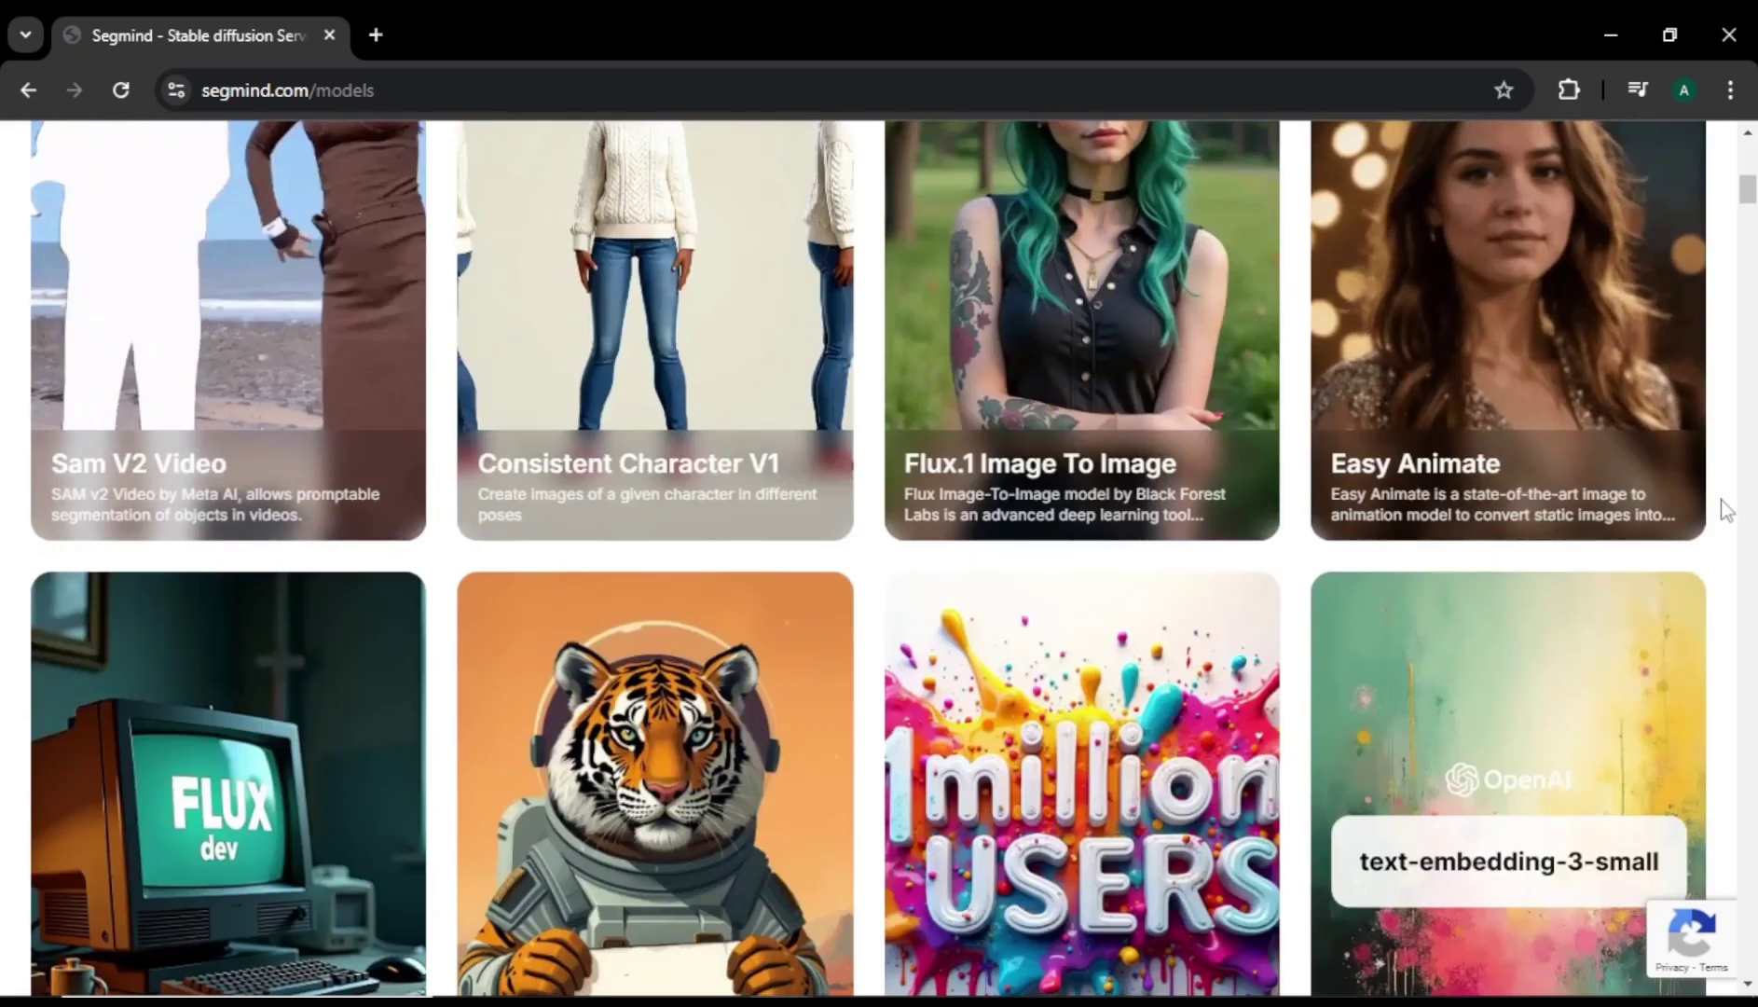
scroll(1123, 498, "down", 7)
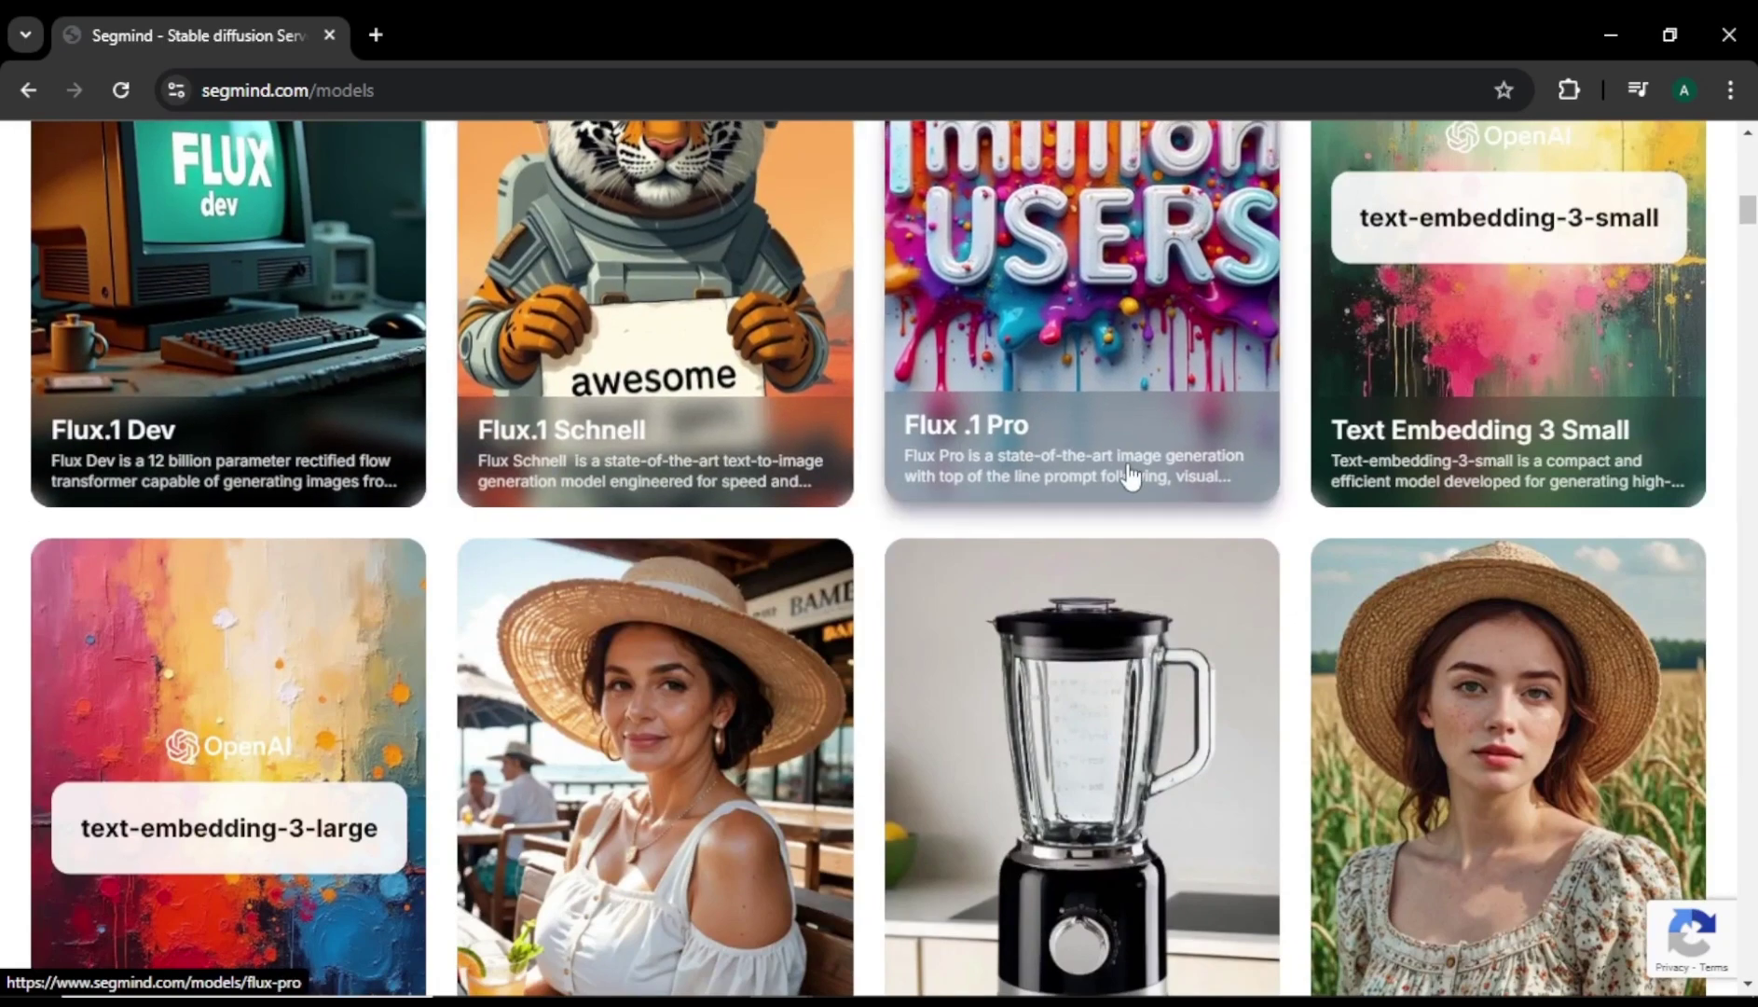
scroll(1166, 457, "down", 5)
scroll(1752, 457, "up", 7)
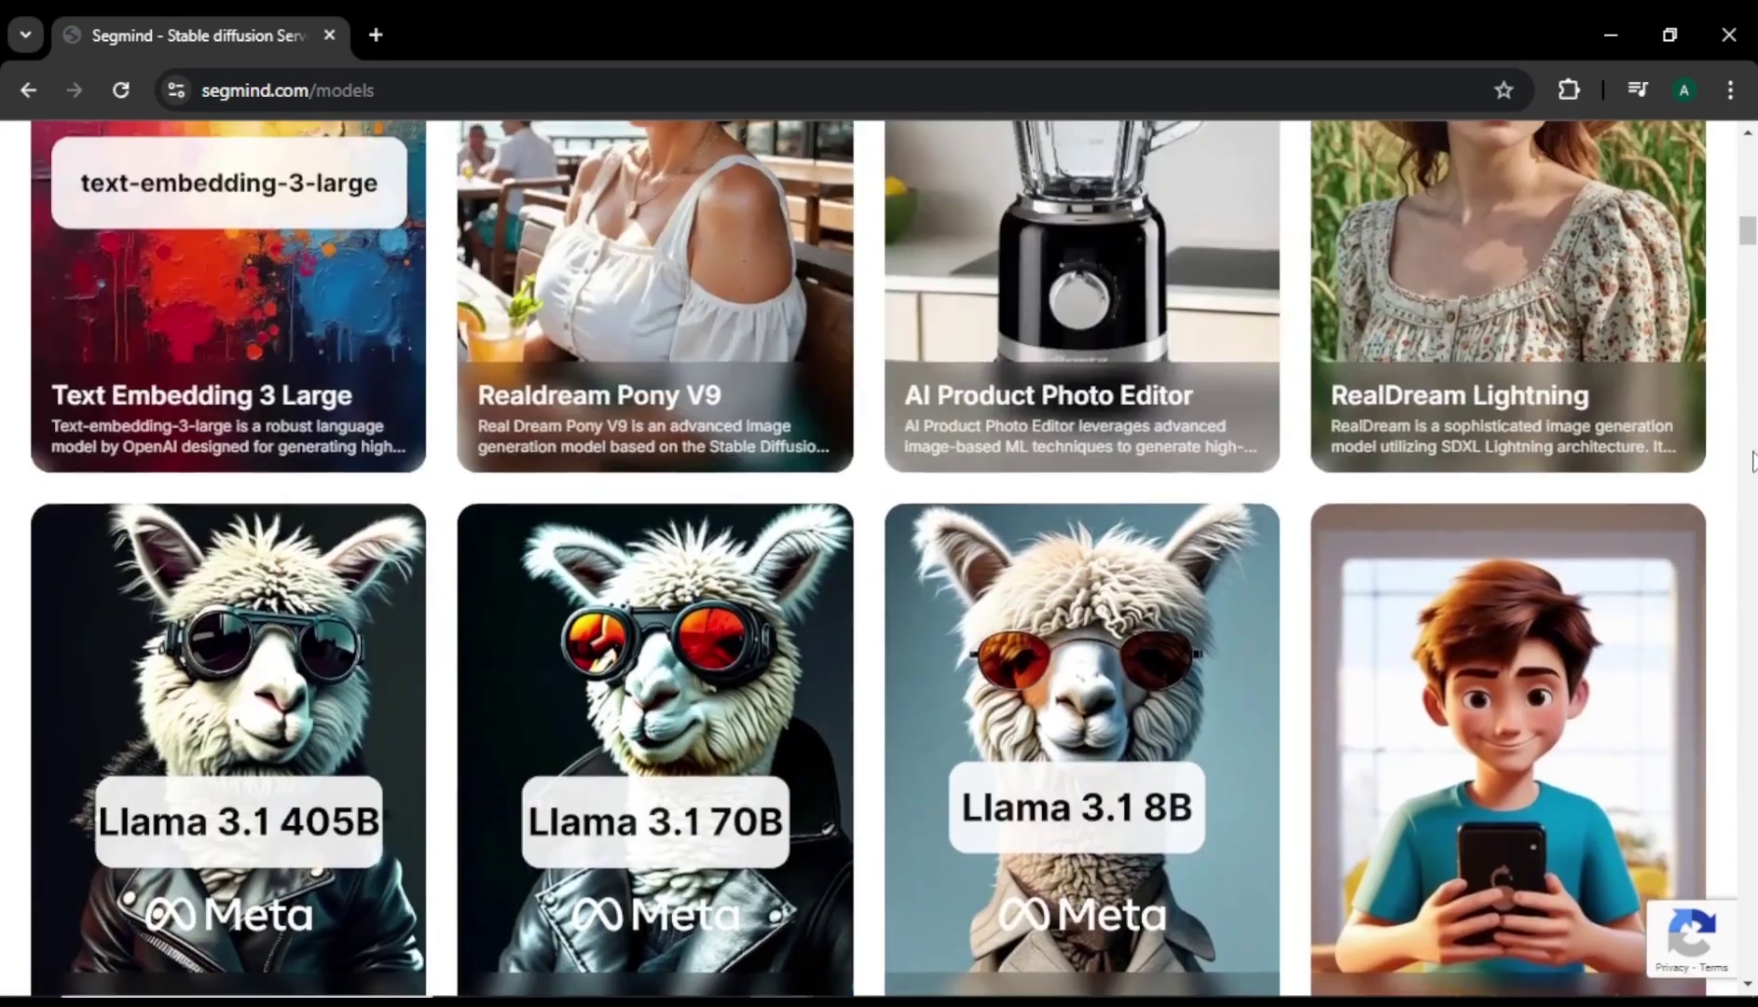
scroll(1753, 457, "up", 8)
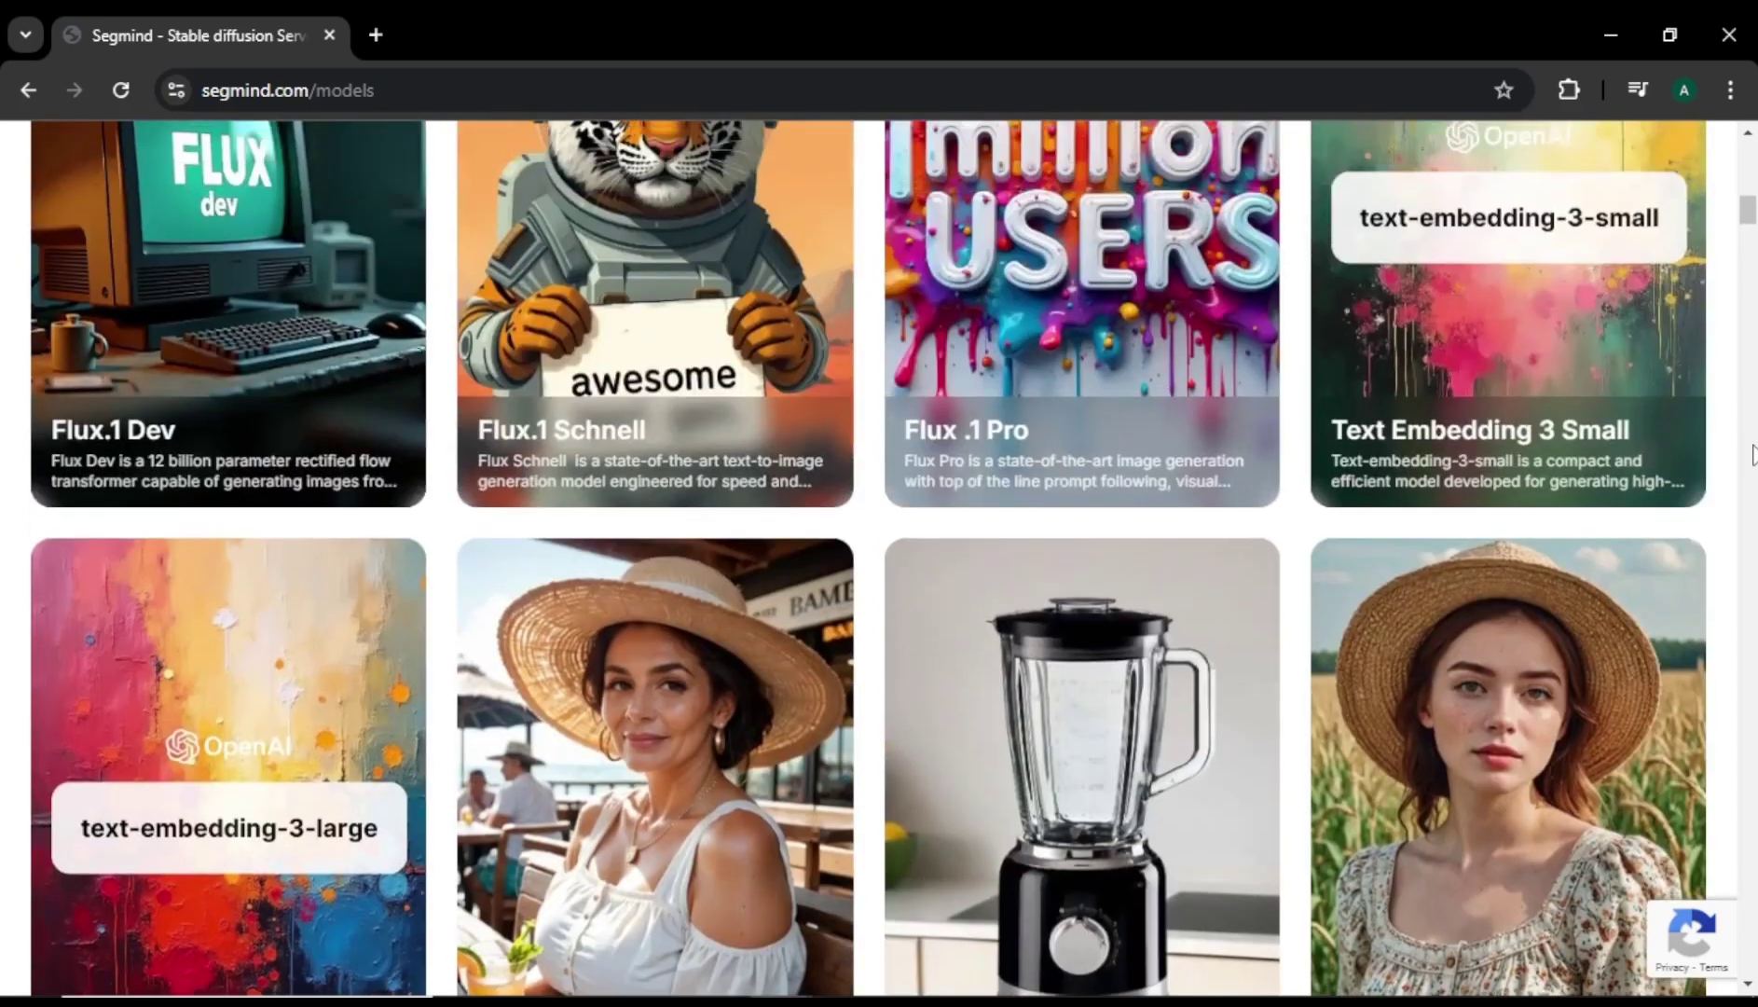
scroll(1752, 457, "up", 12)
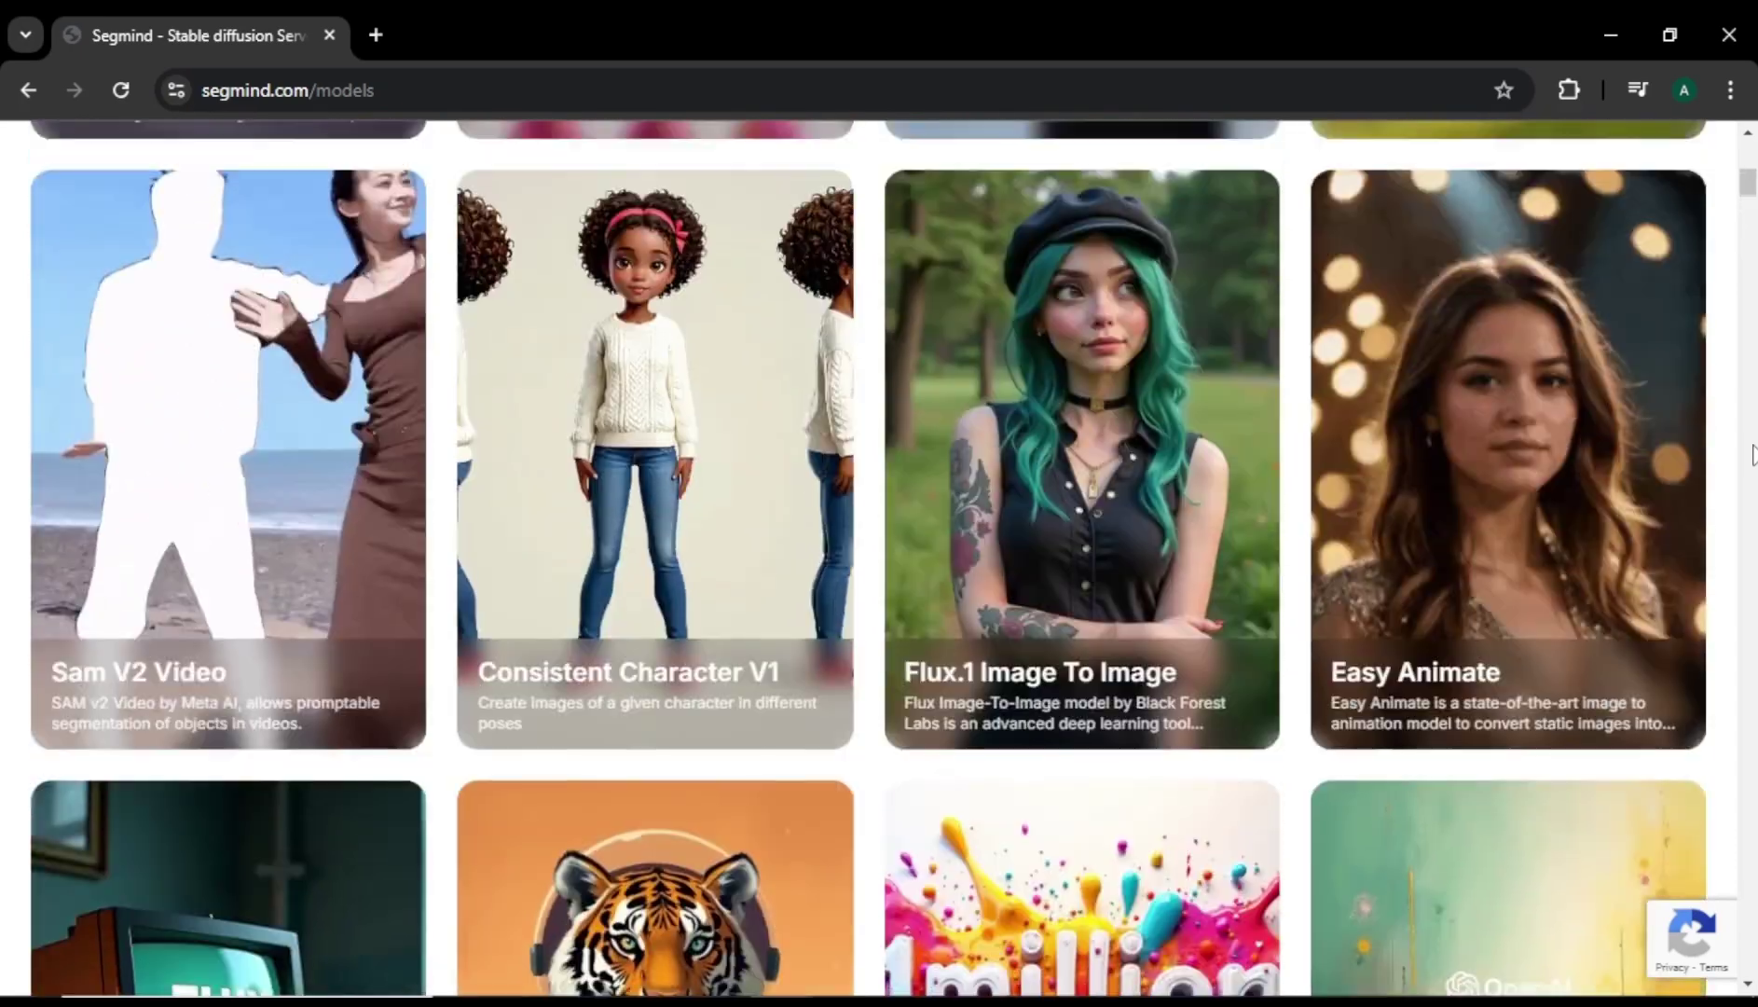
scroll(1753, 457, "up", 1)
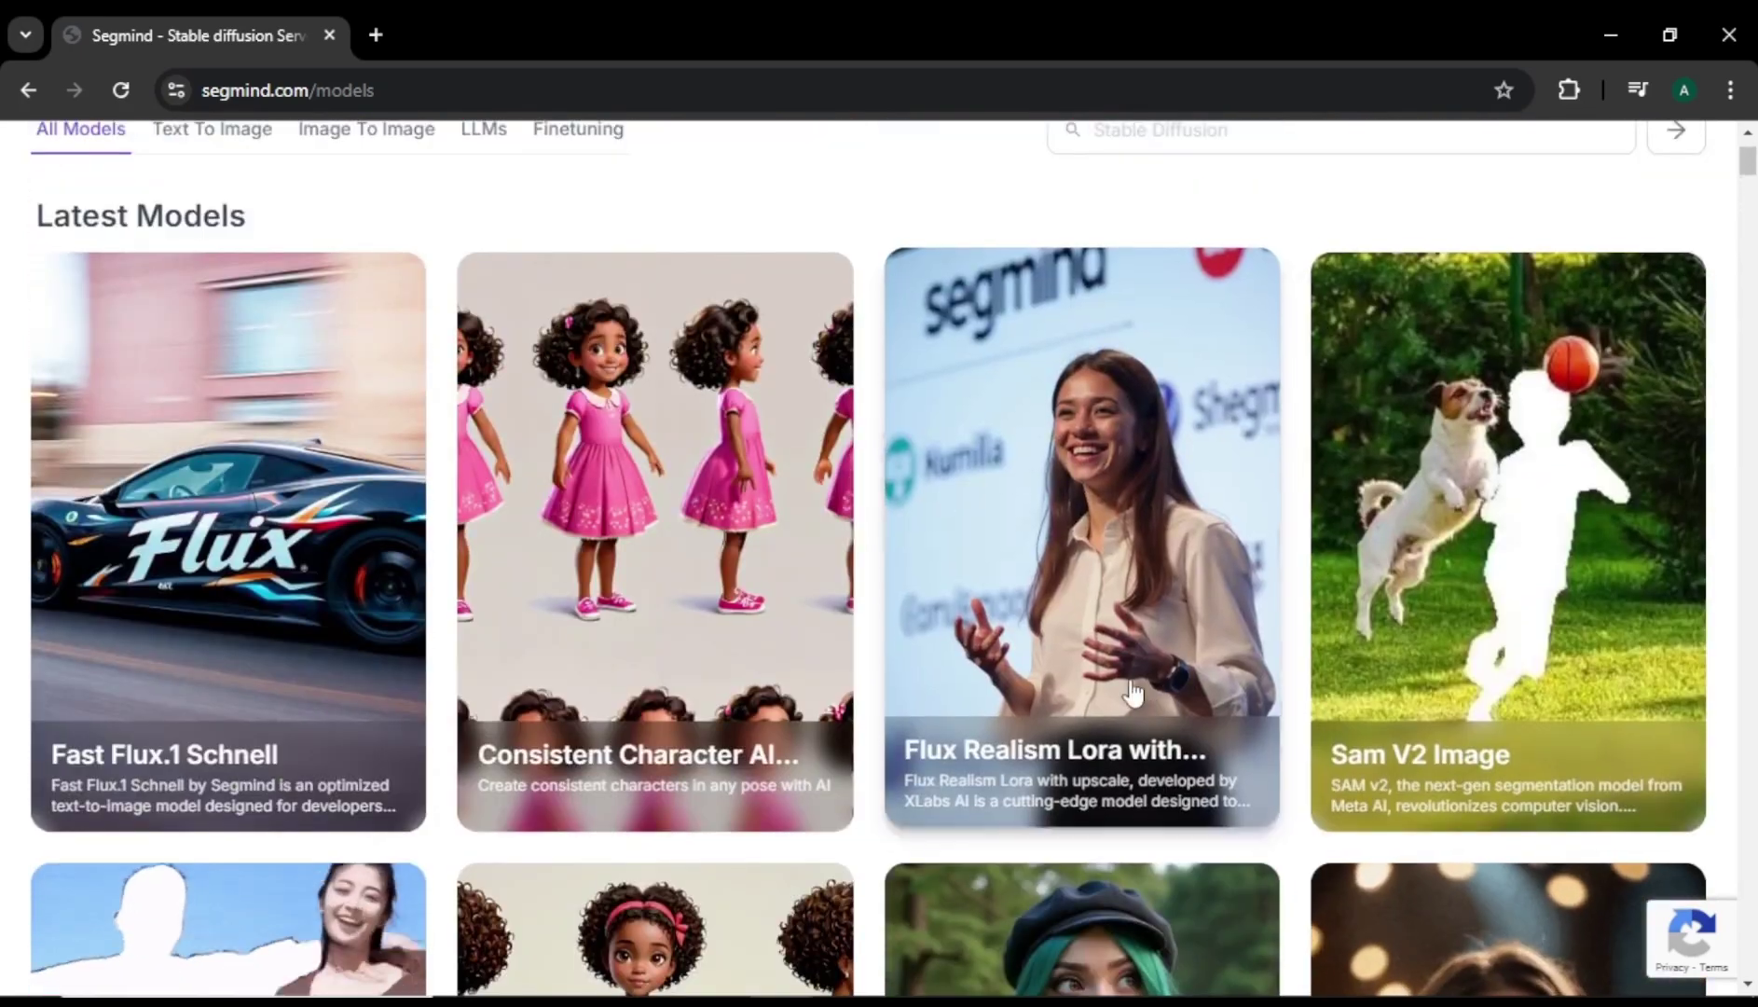
left_click(1123, 765)
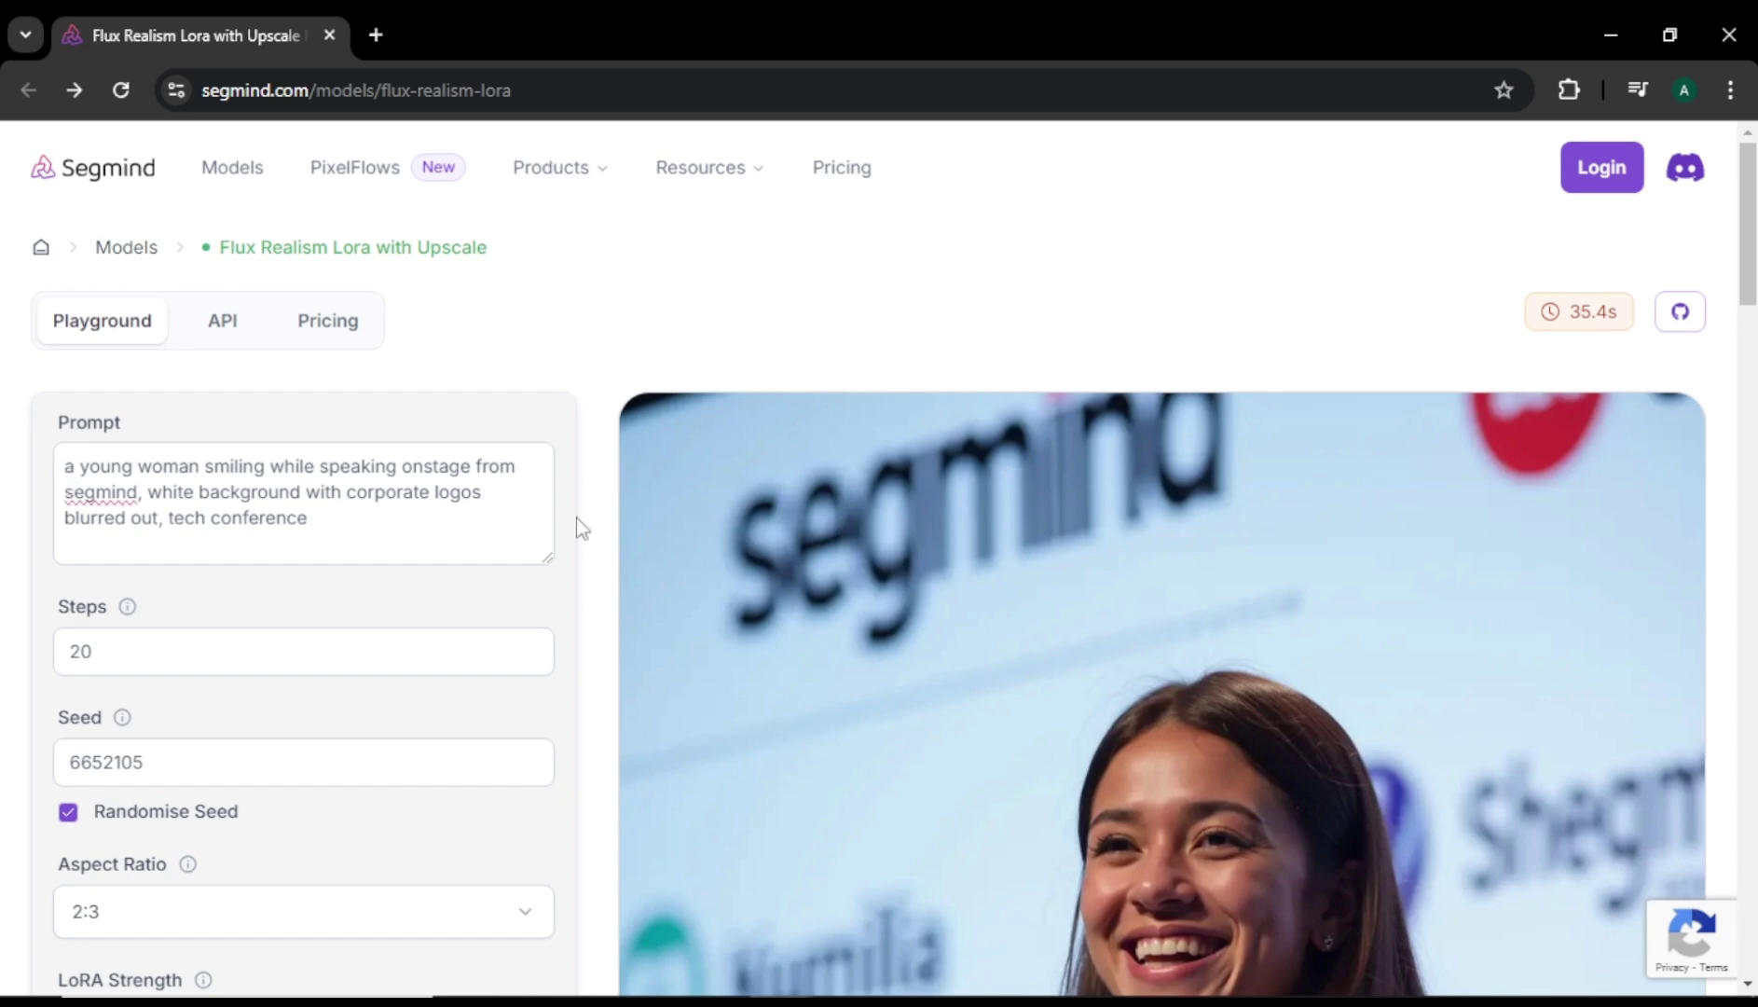
- Point out the Seed setting and set the aspect ratio to 16:9
scroll(575, 518, "down", 3)
left_click_drag(58, 359, 108, 359)
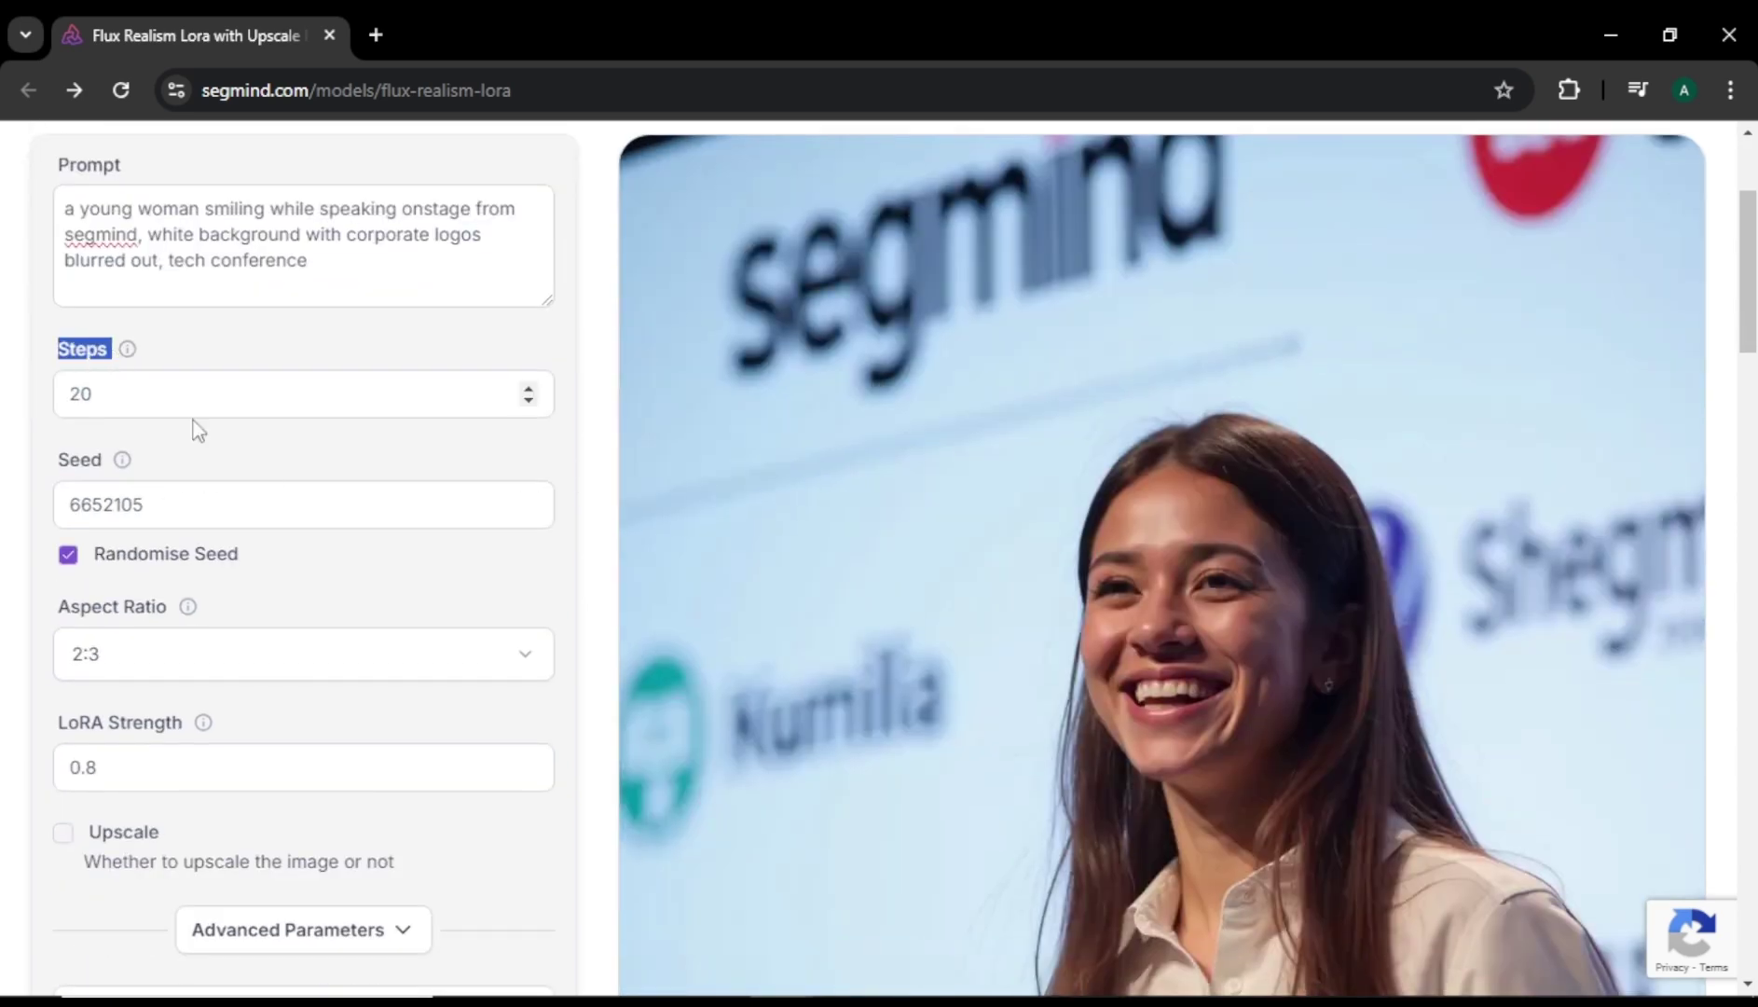
left_click_drag(55, 466, 114, 470)
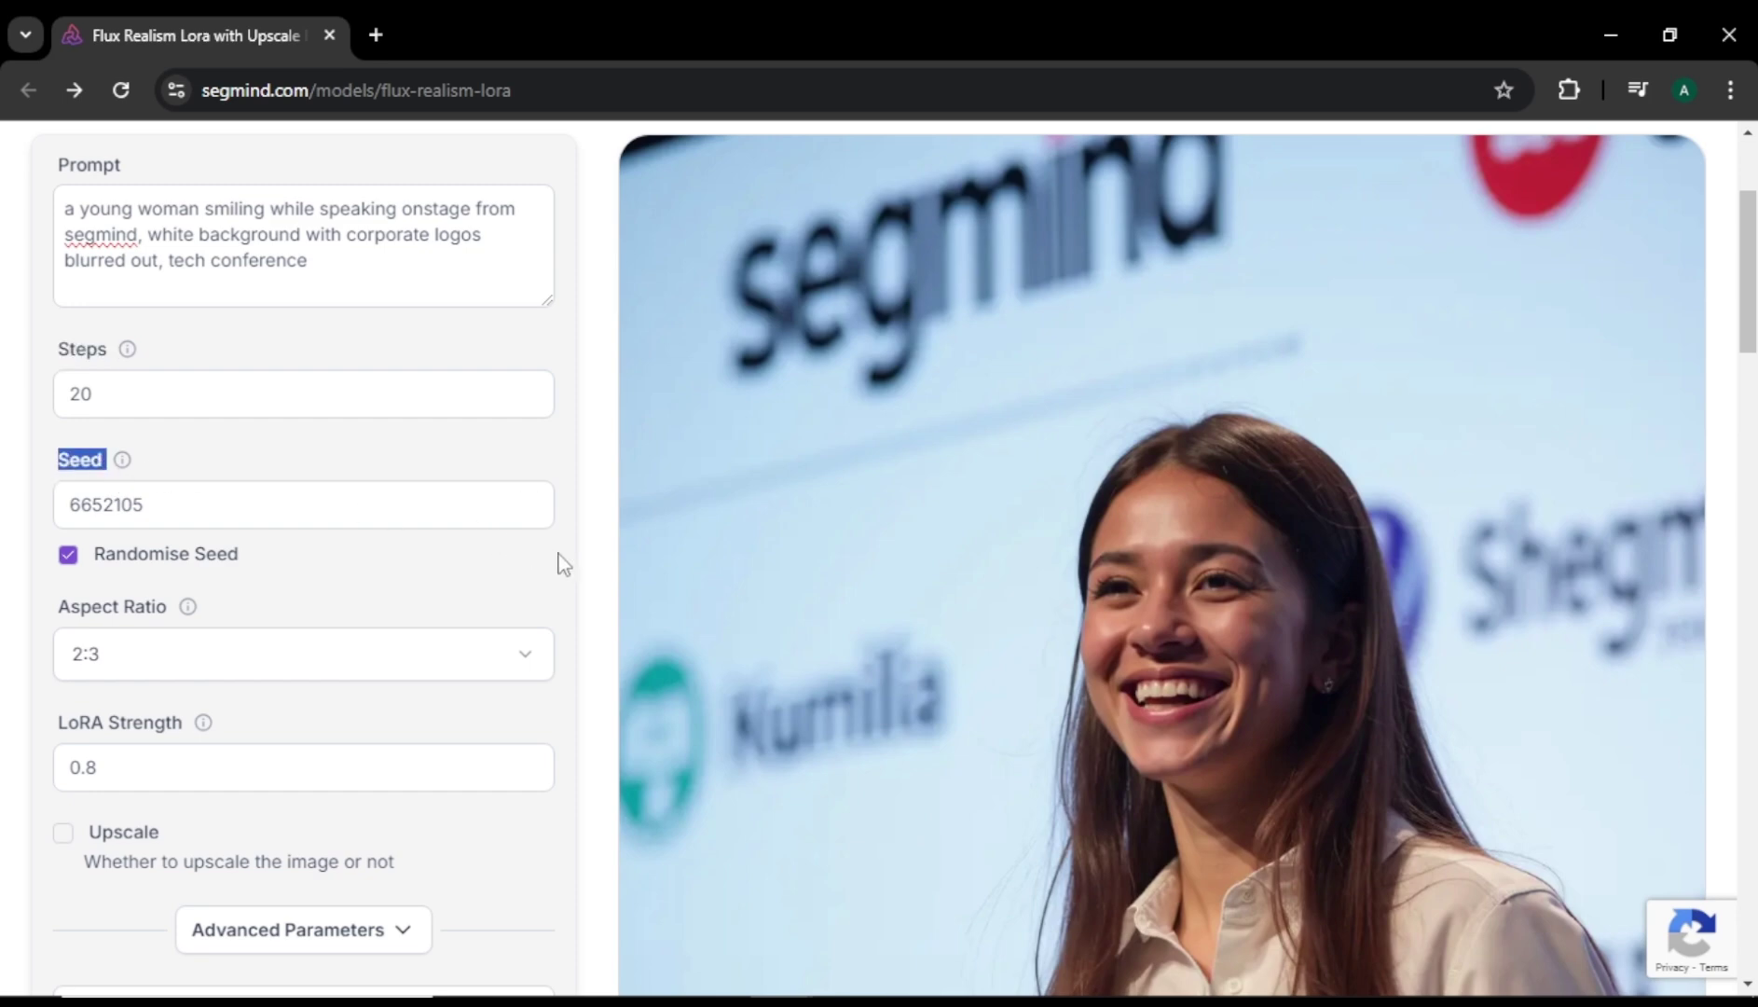
scroll(561, 560, "down", 3)
left_click(508, 415)
scroll(463, 514, "down", 2)
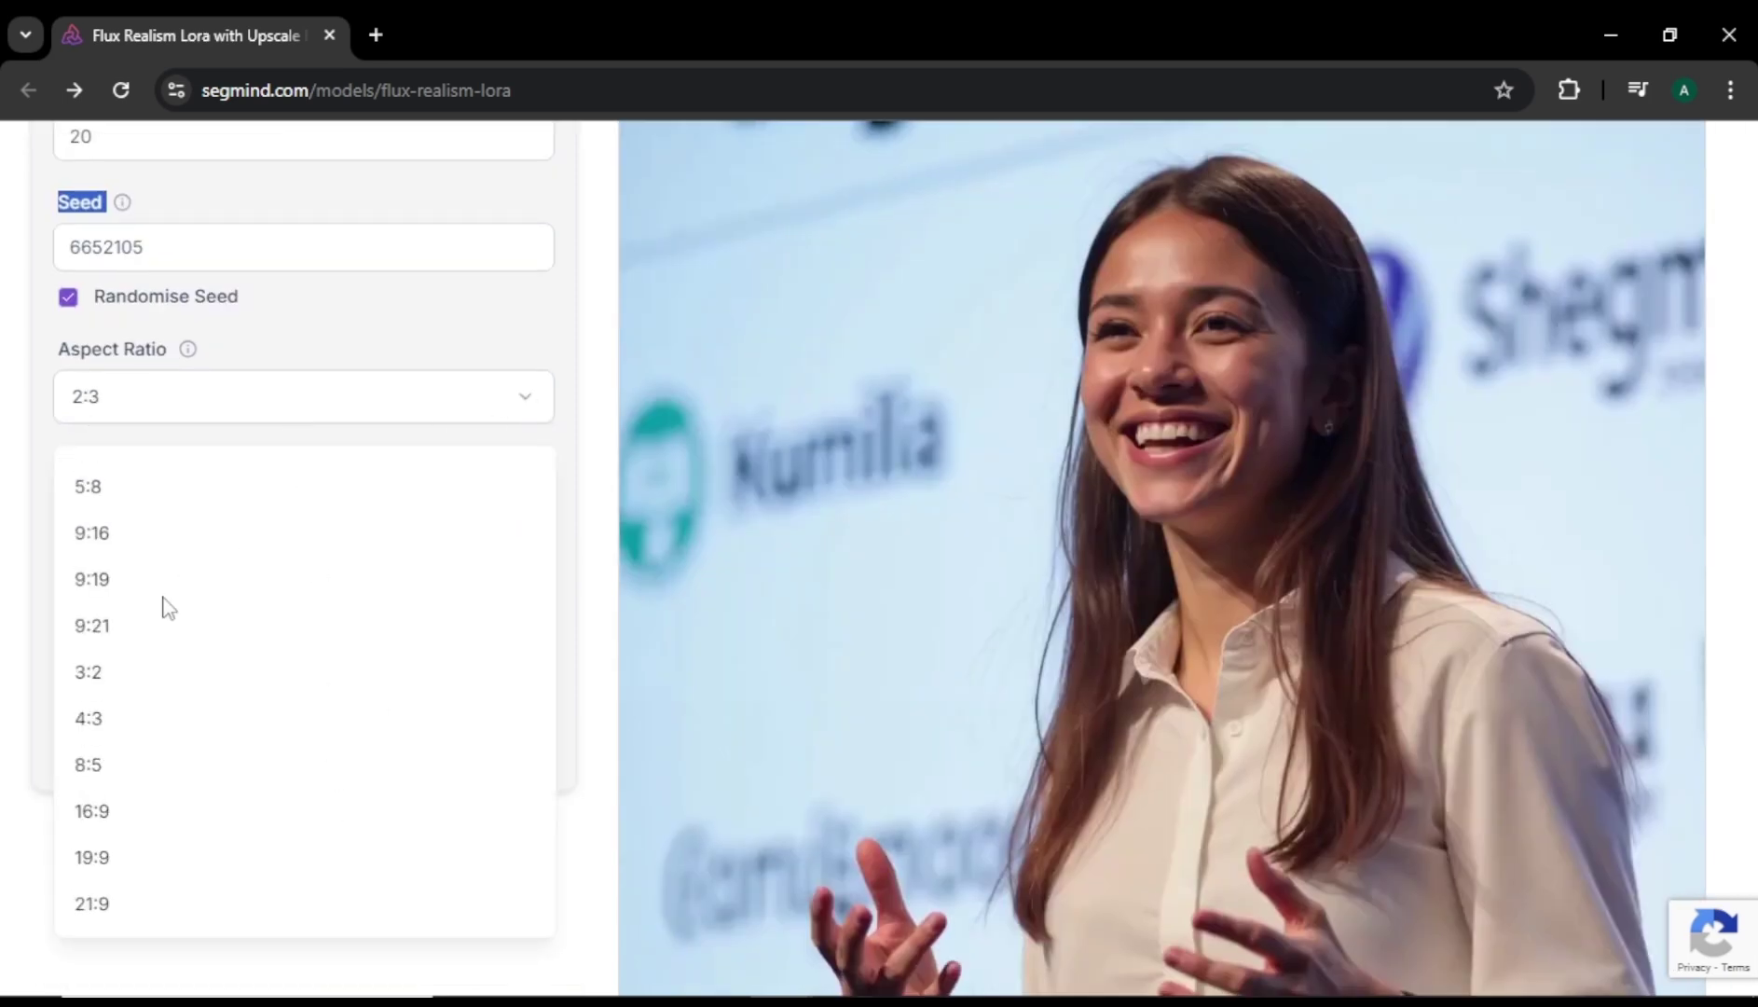
scroll(177, 644, "up", 2)
scroll(187, 736, "down", 2)
left_click(110, 810)
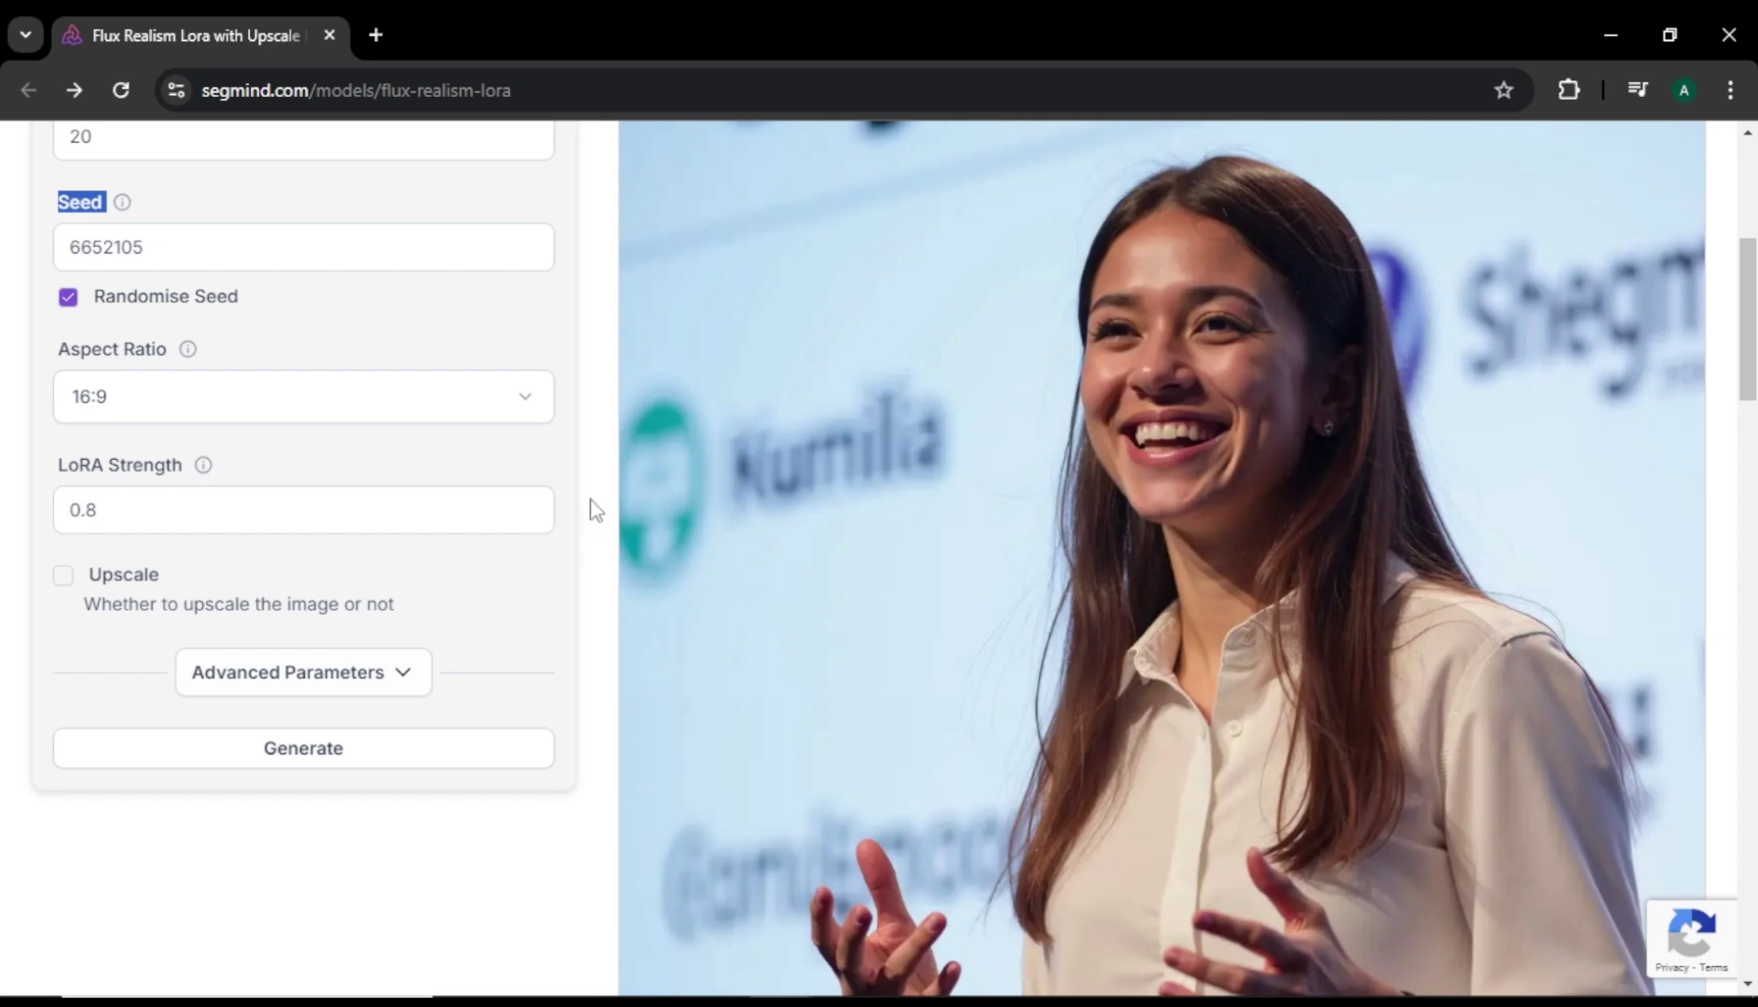
- Turn on upscaling and confirm scheduler 'simple' and sampler 'euler' in the advanced settings
scroll(590, 506, "down", 1)
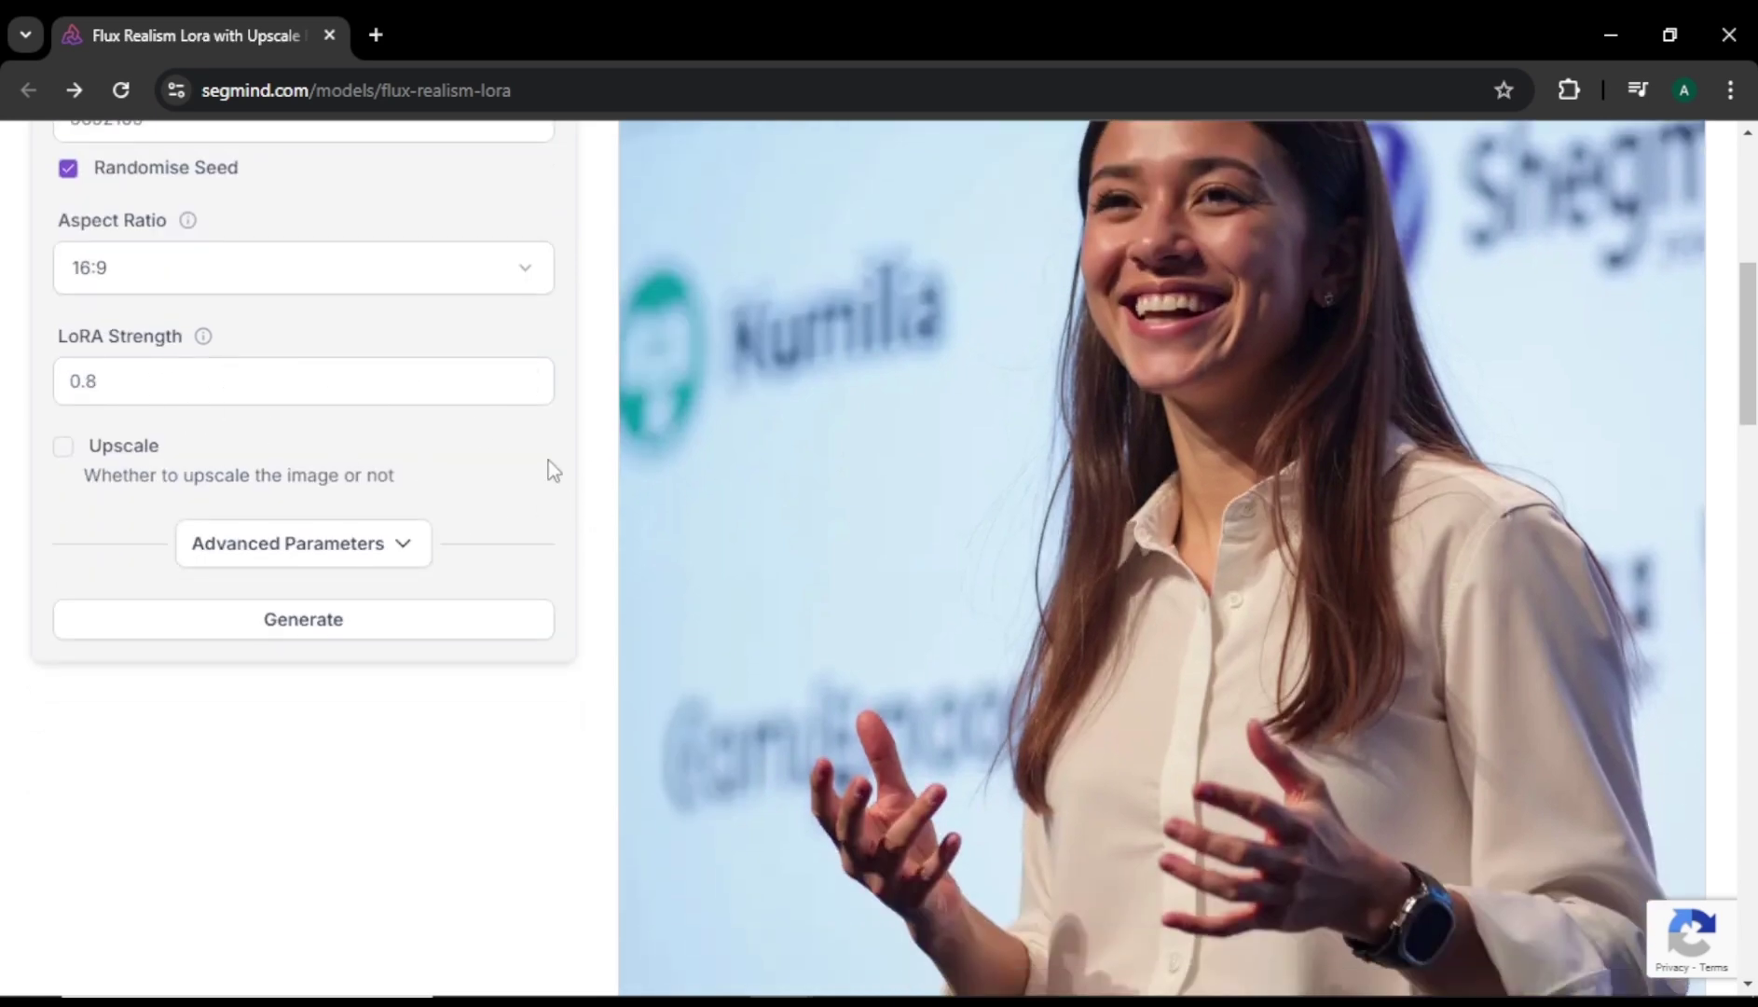
left_click(65, 454)
left_click(404, 544)
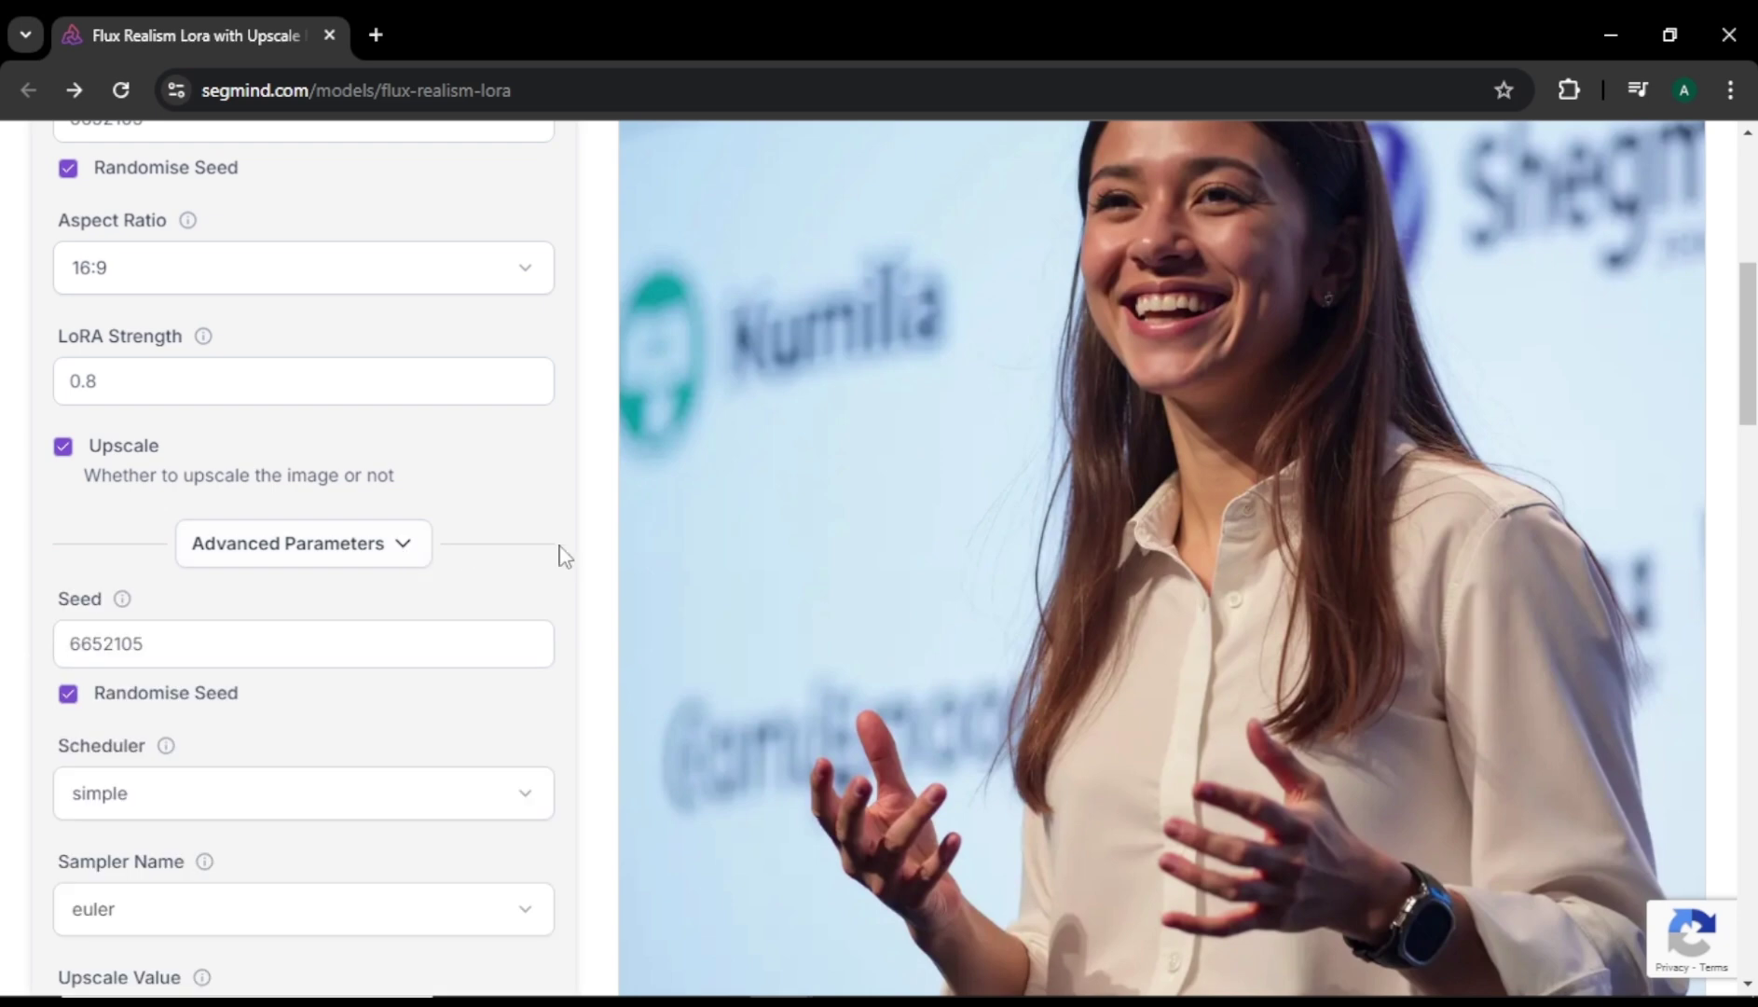
scroll(560, 553, "down", 3)
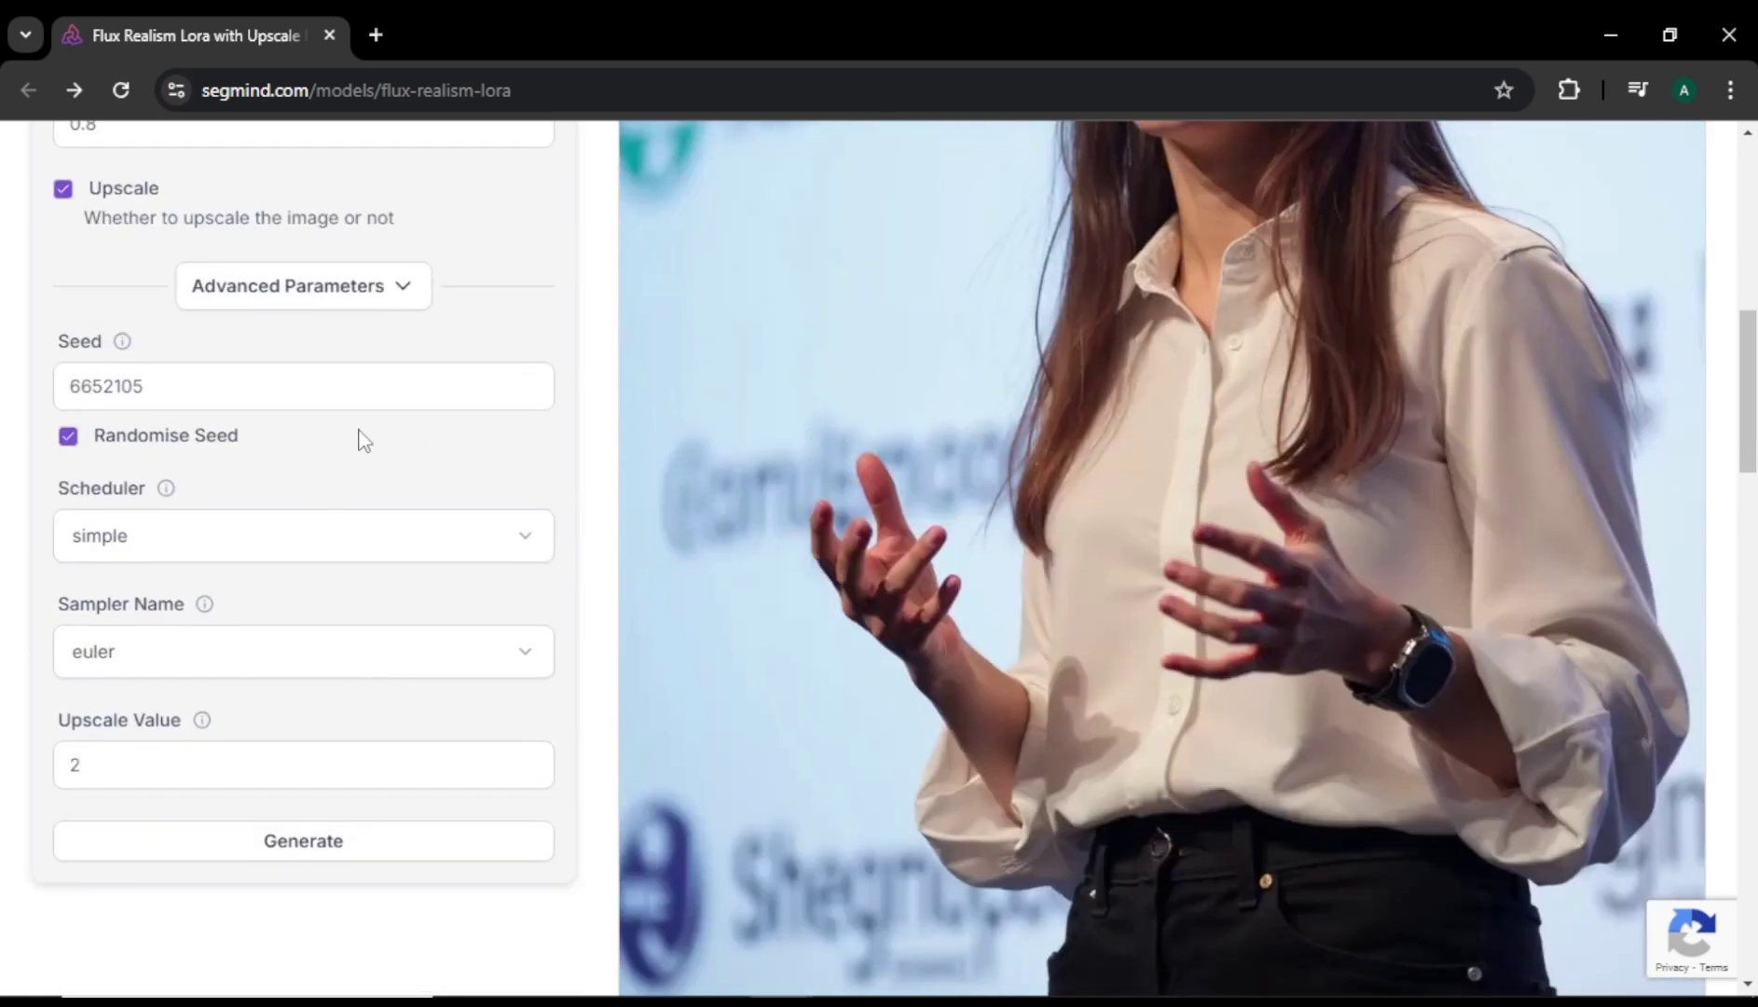
scroll(467, 443, "down", 3)
left_click(534, 280)
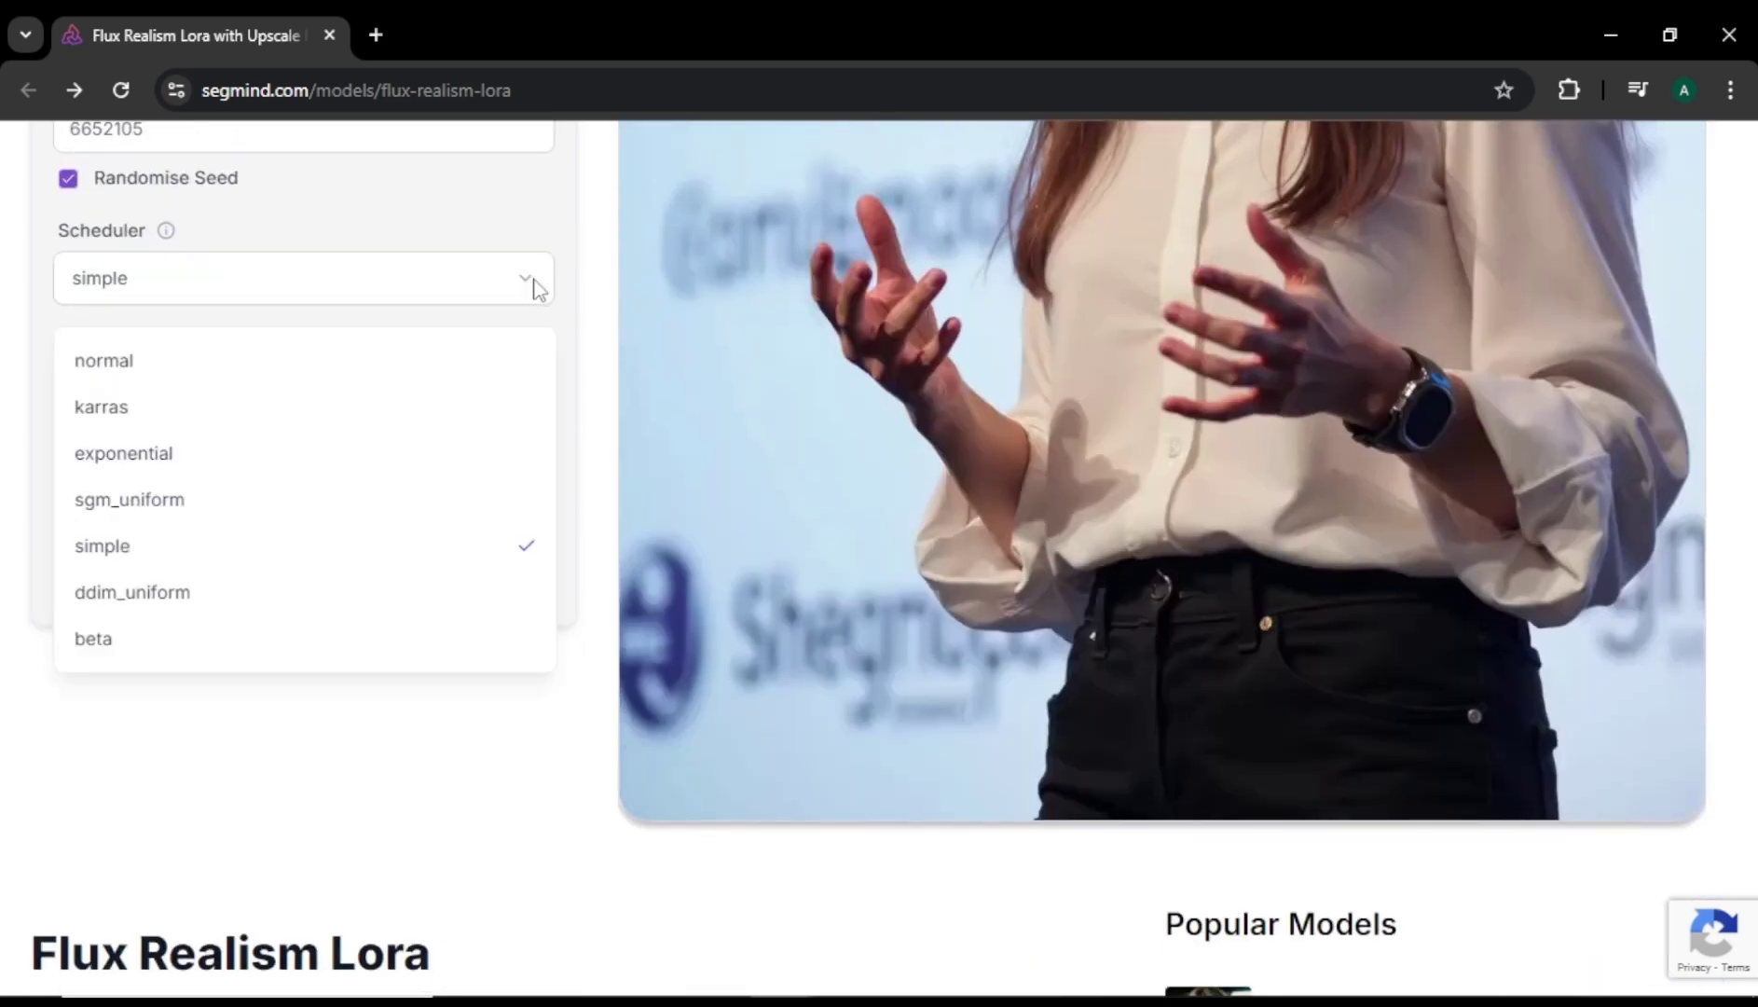
left_click(569, 380)
left_click(534, 398)
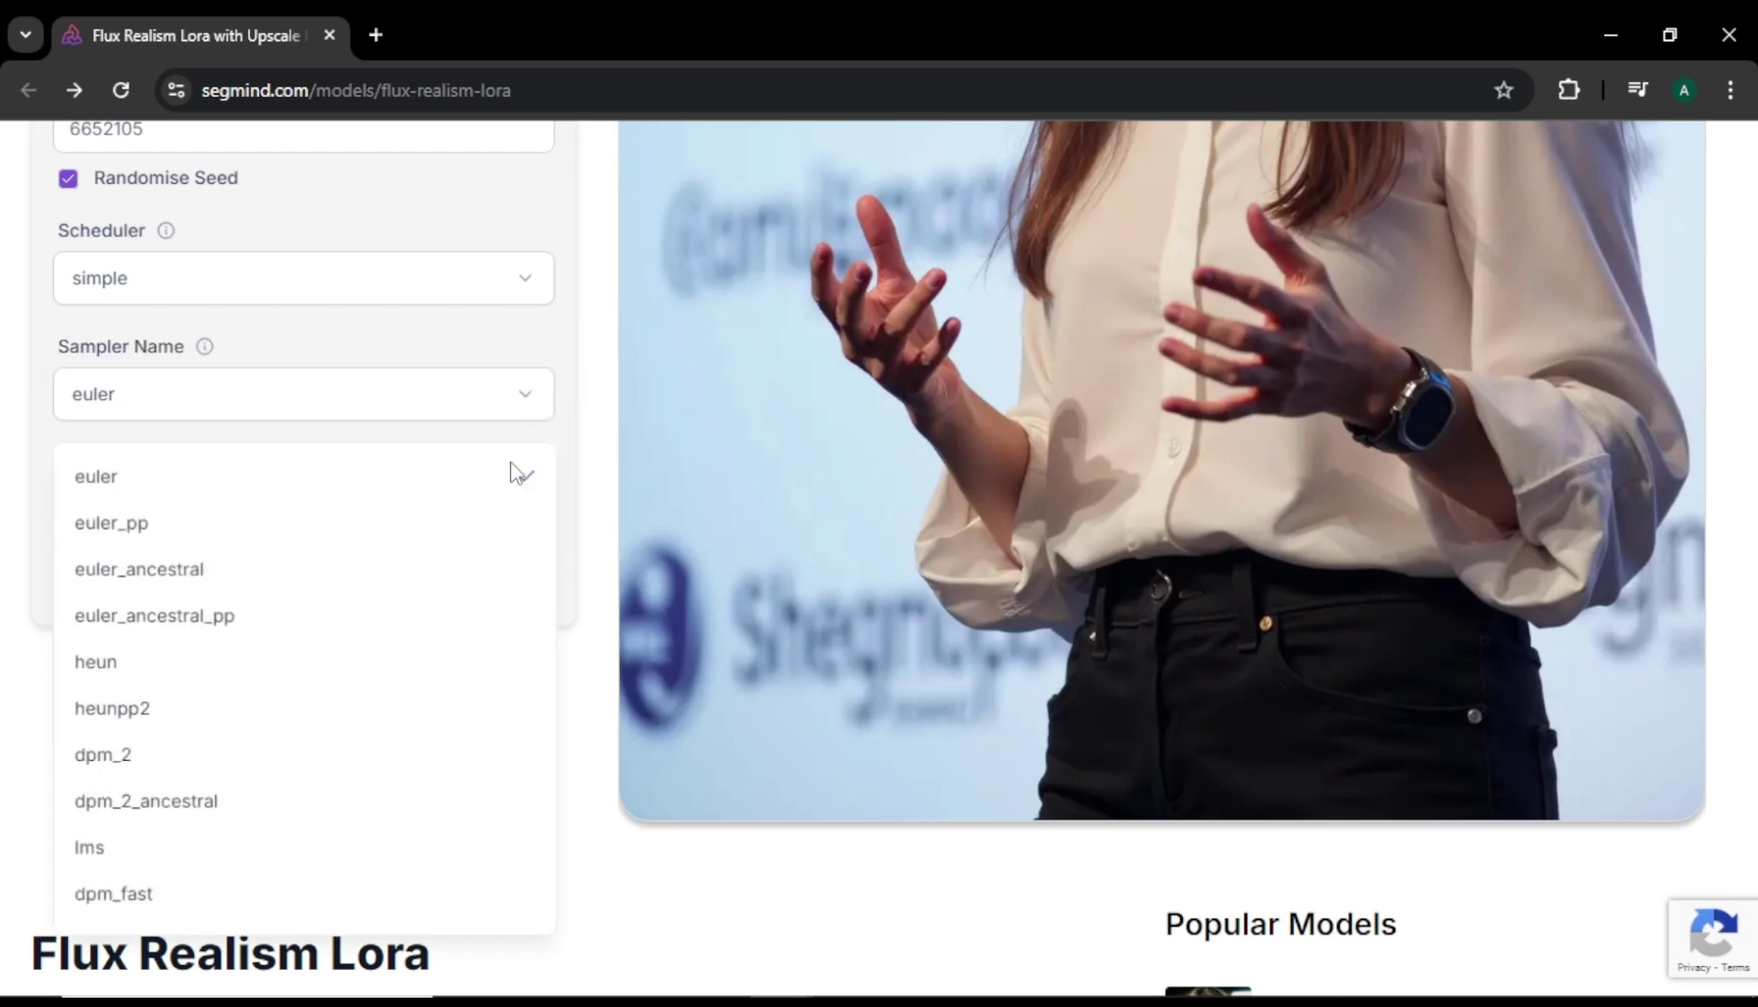
left_click(577, 434)
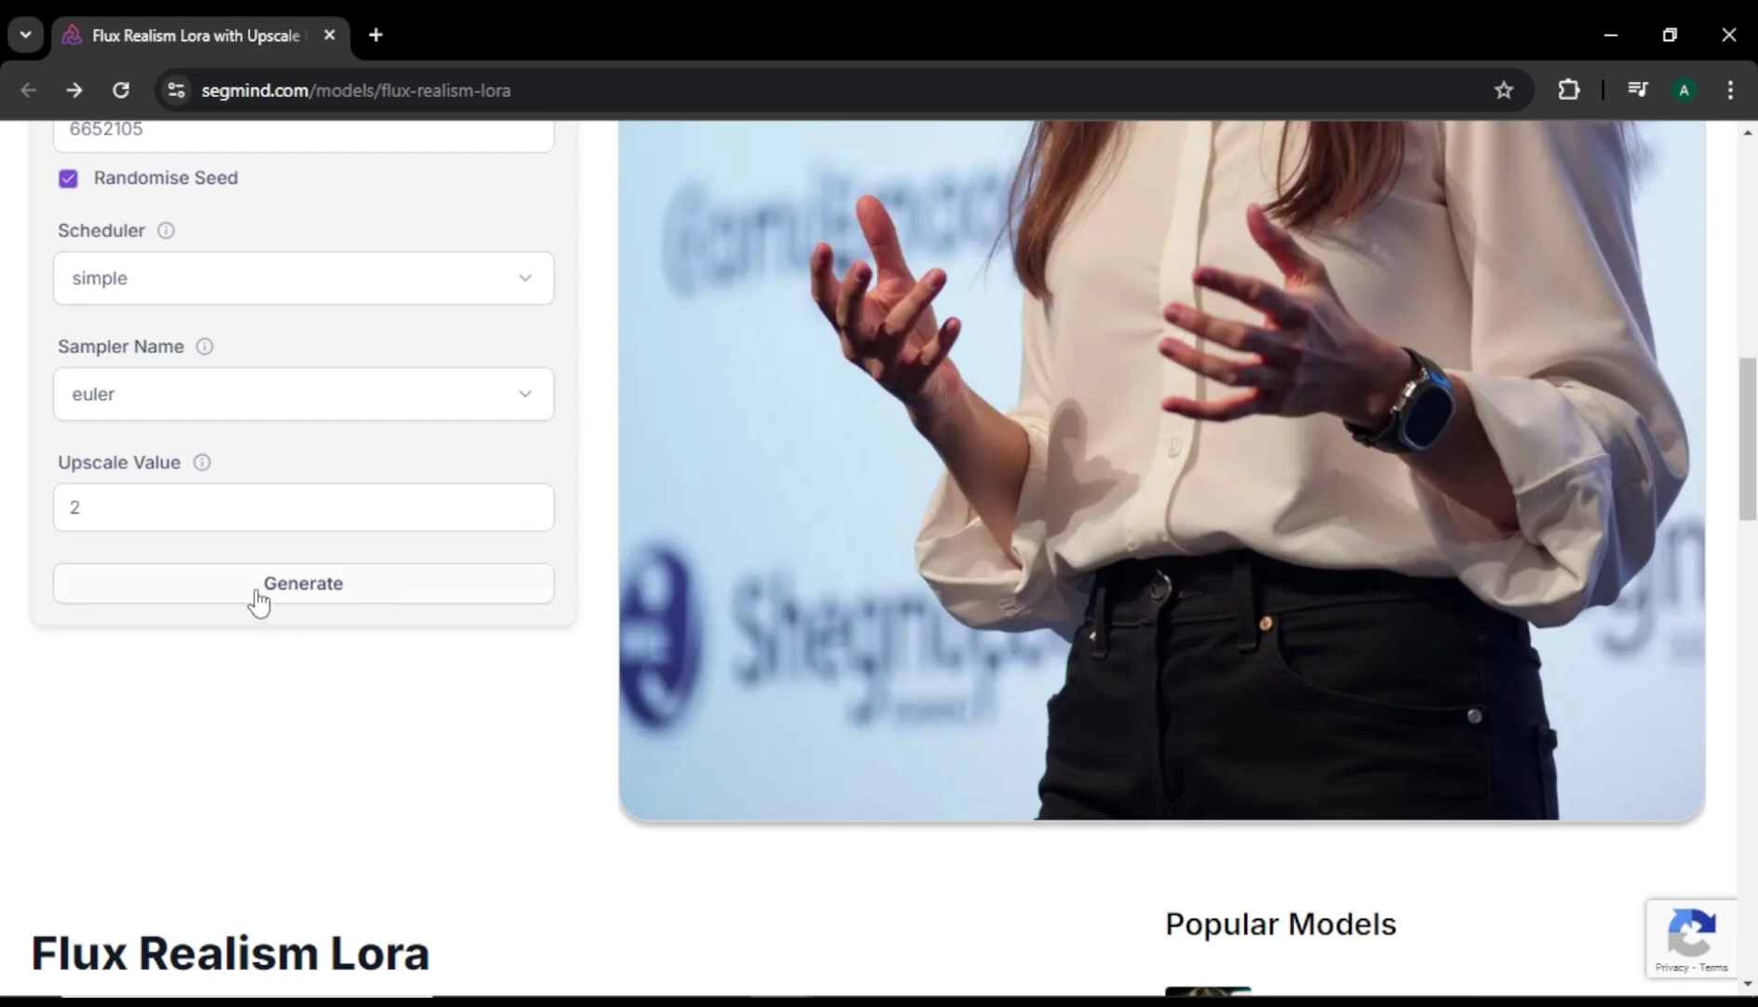
- Review Segmind's Free plan limits: $0.25 daily credit, 3 saved workflows, 100 MB storage
left_click(303, 582)
scroll(879, 560, "down", 3)
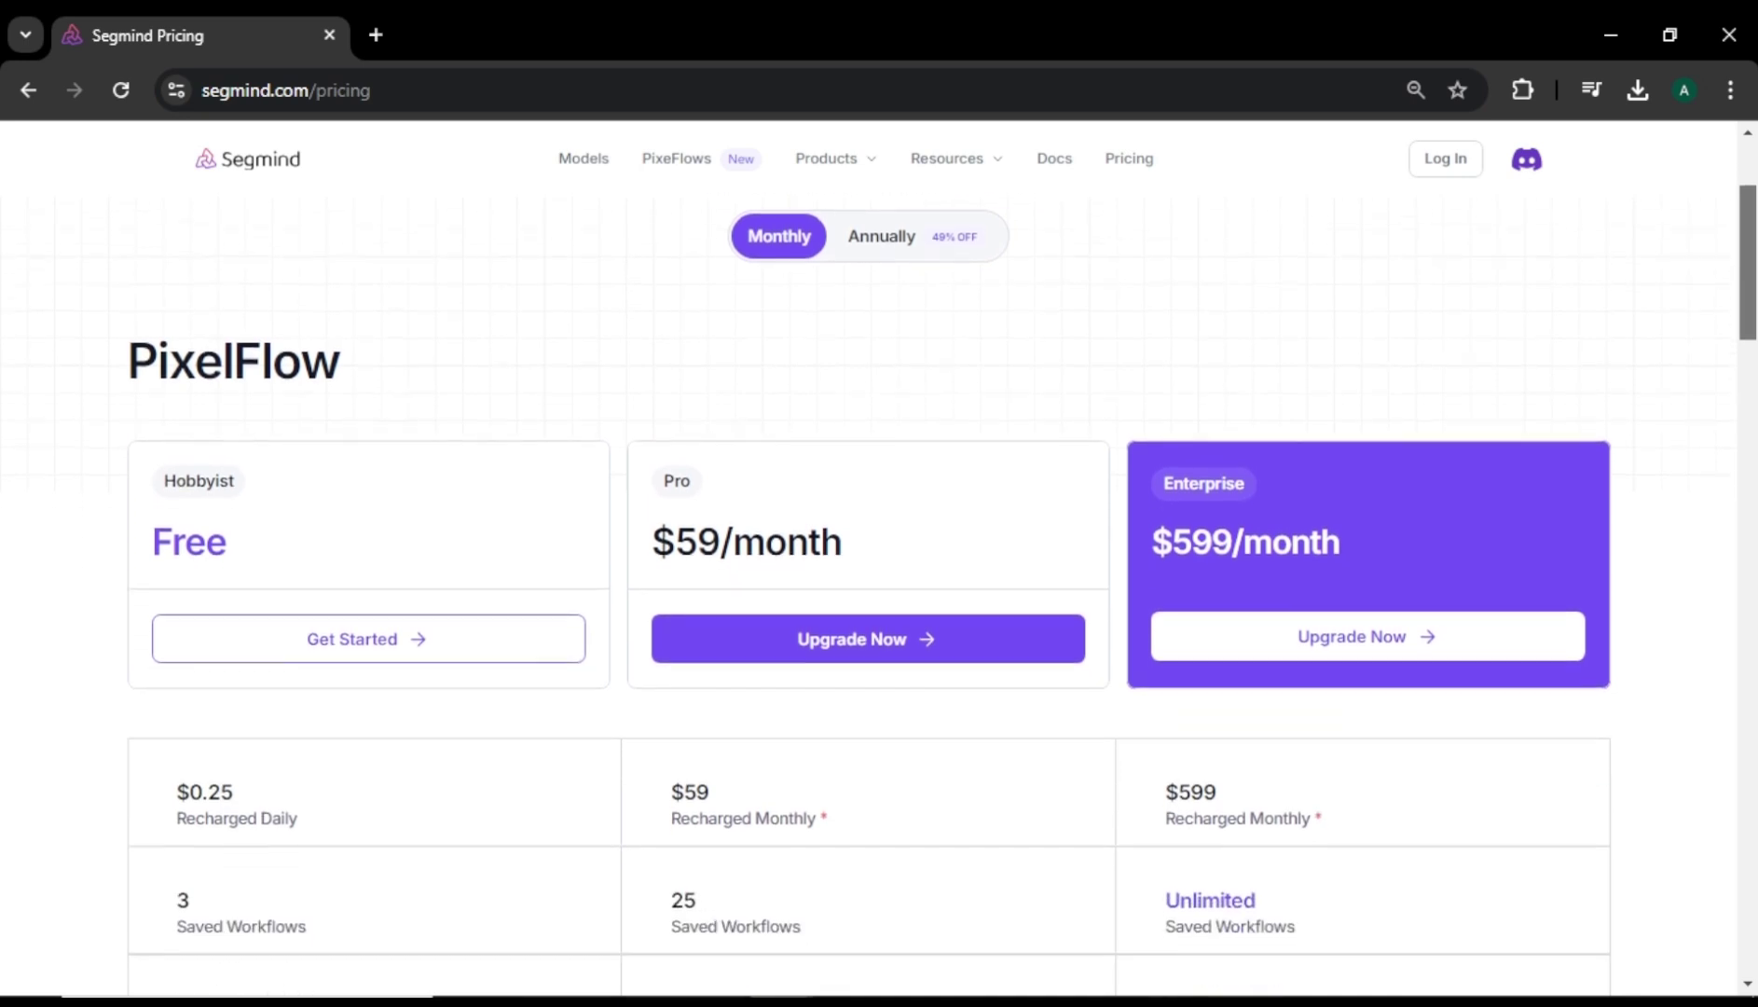
scroll(879, 560, "down", 2)
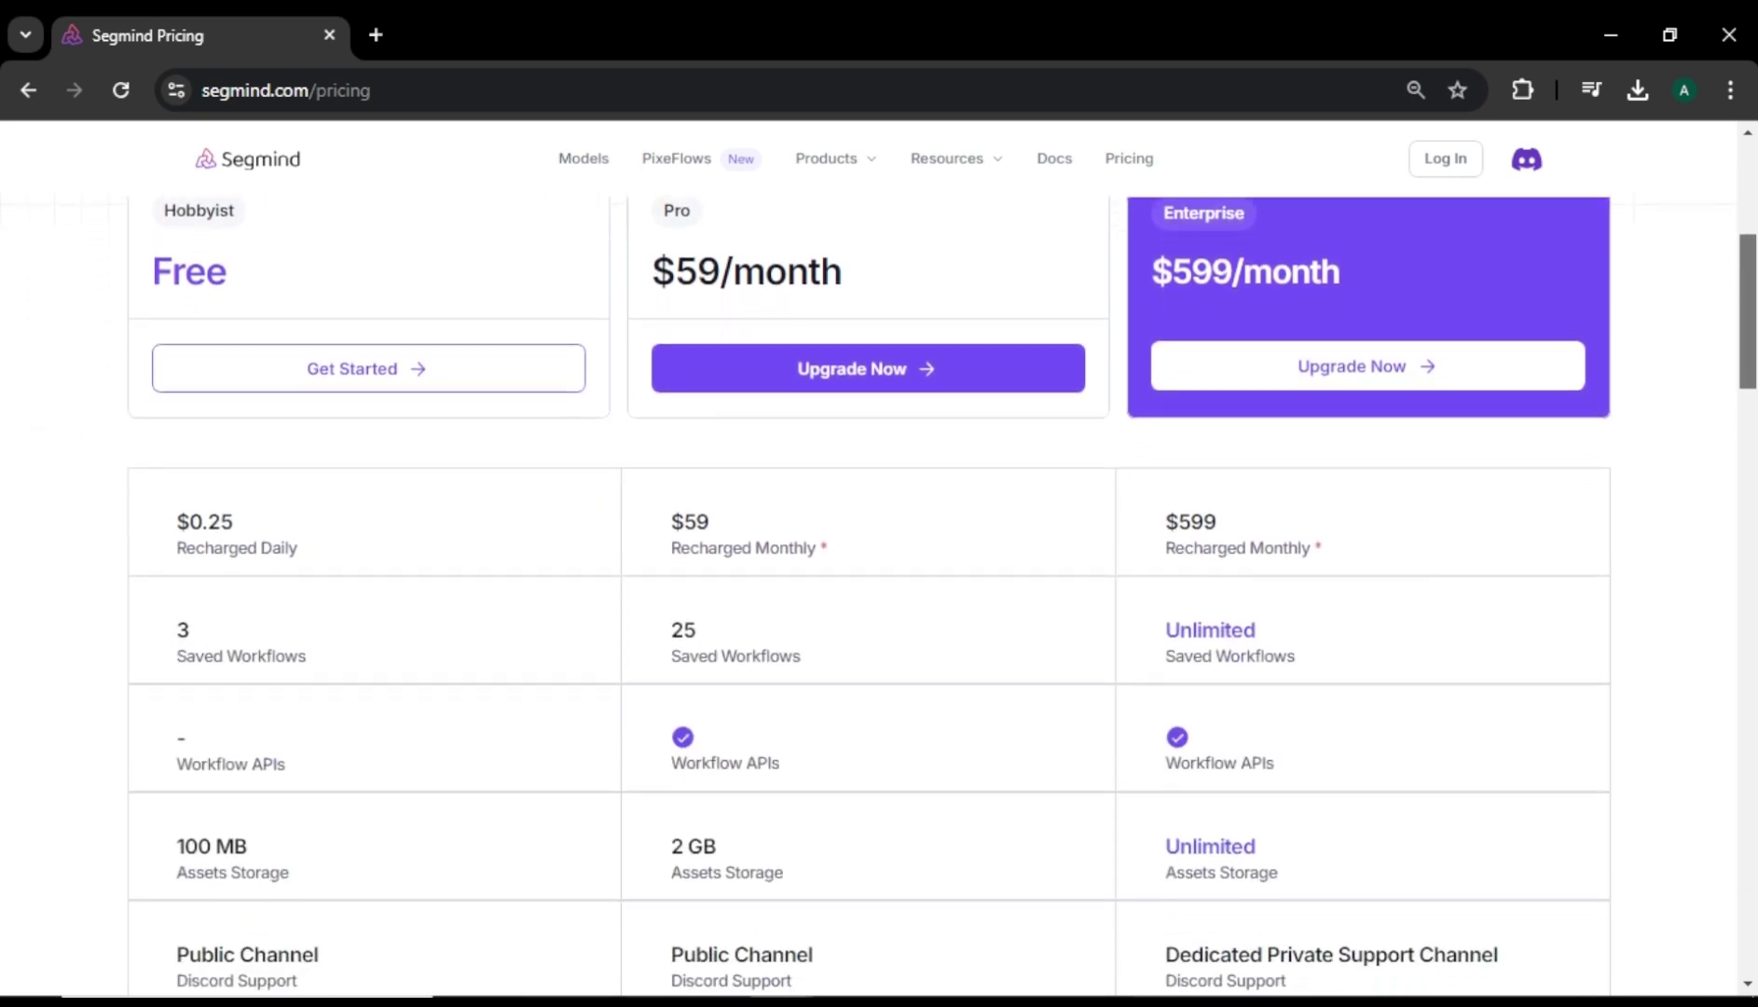
double_click(180, 527)
double_click(180, 631)
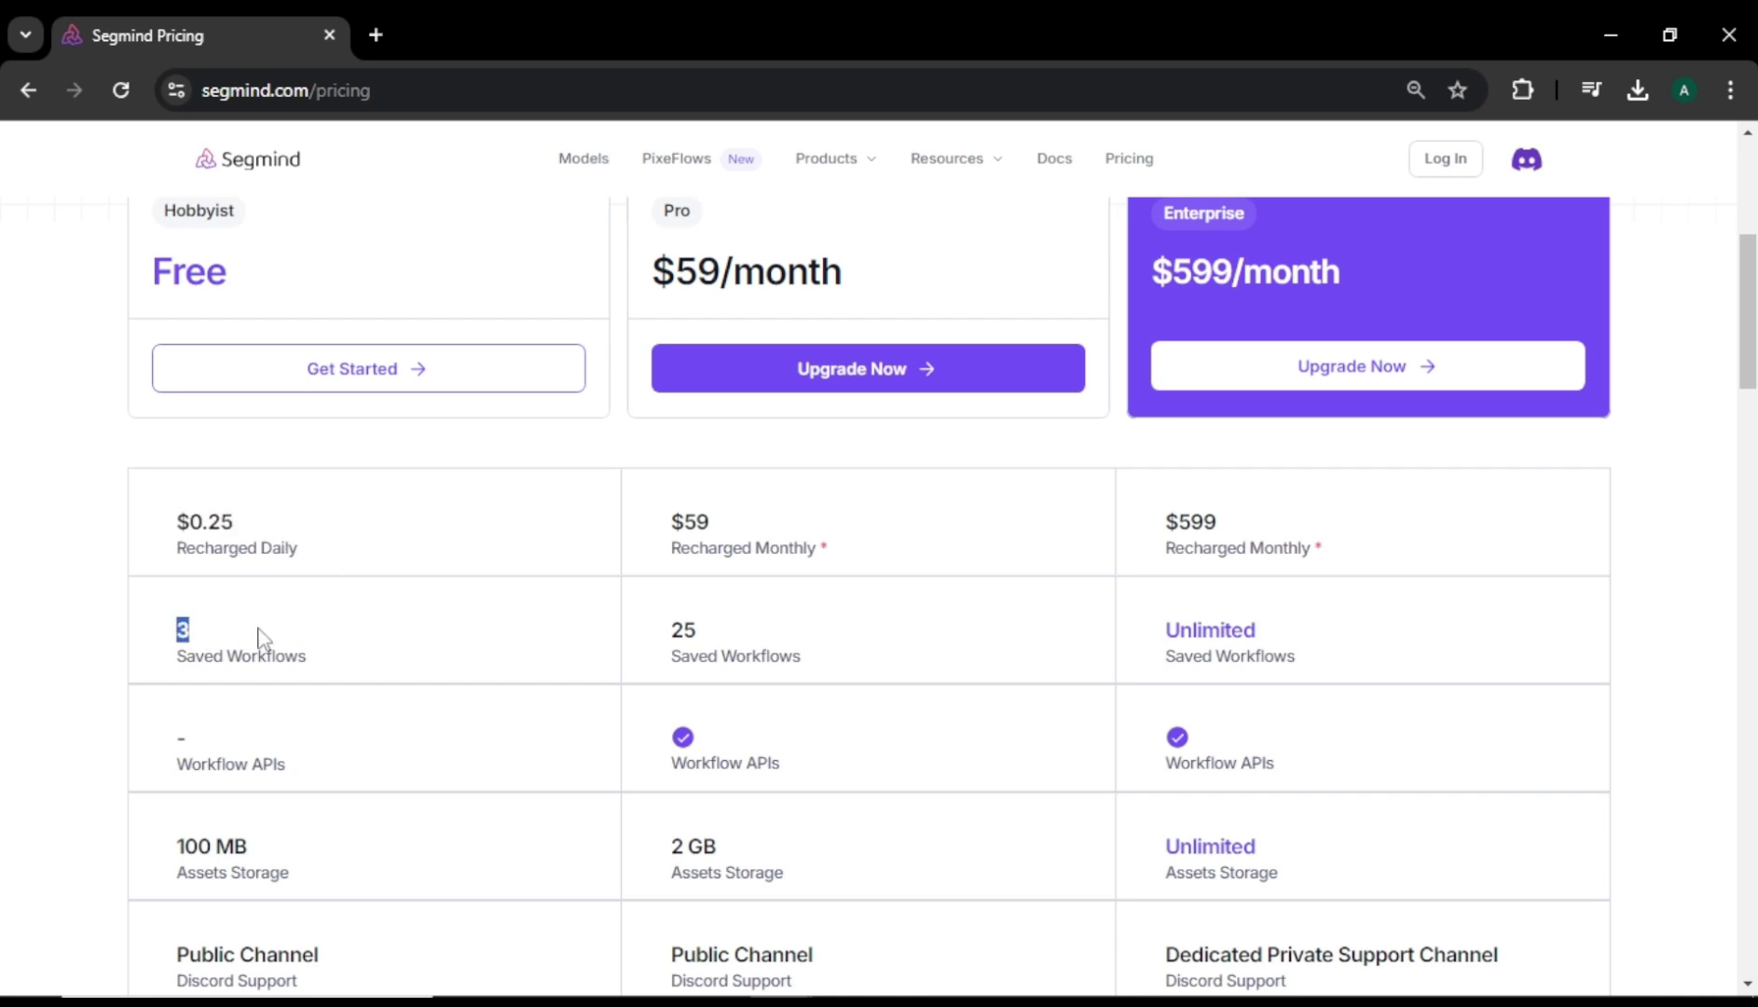
scroll(404, 658, "down", 3)
left_click_drag(175, 591, 277, 597)
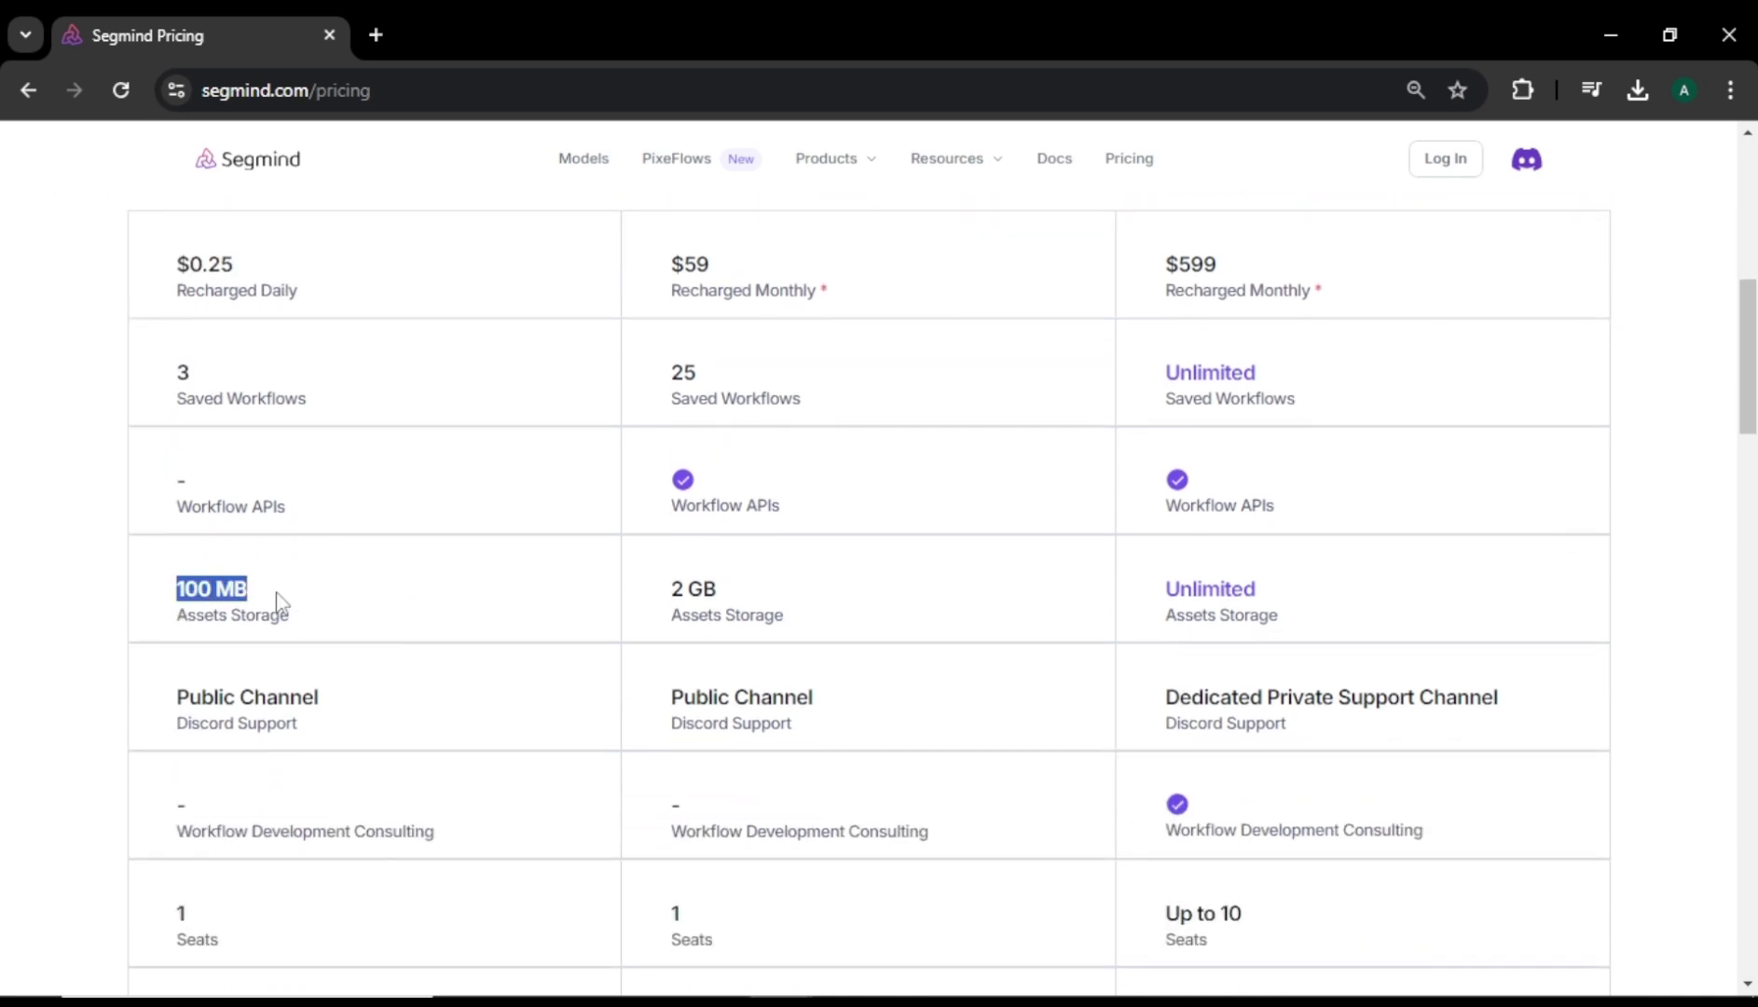
left_click(497, 701)
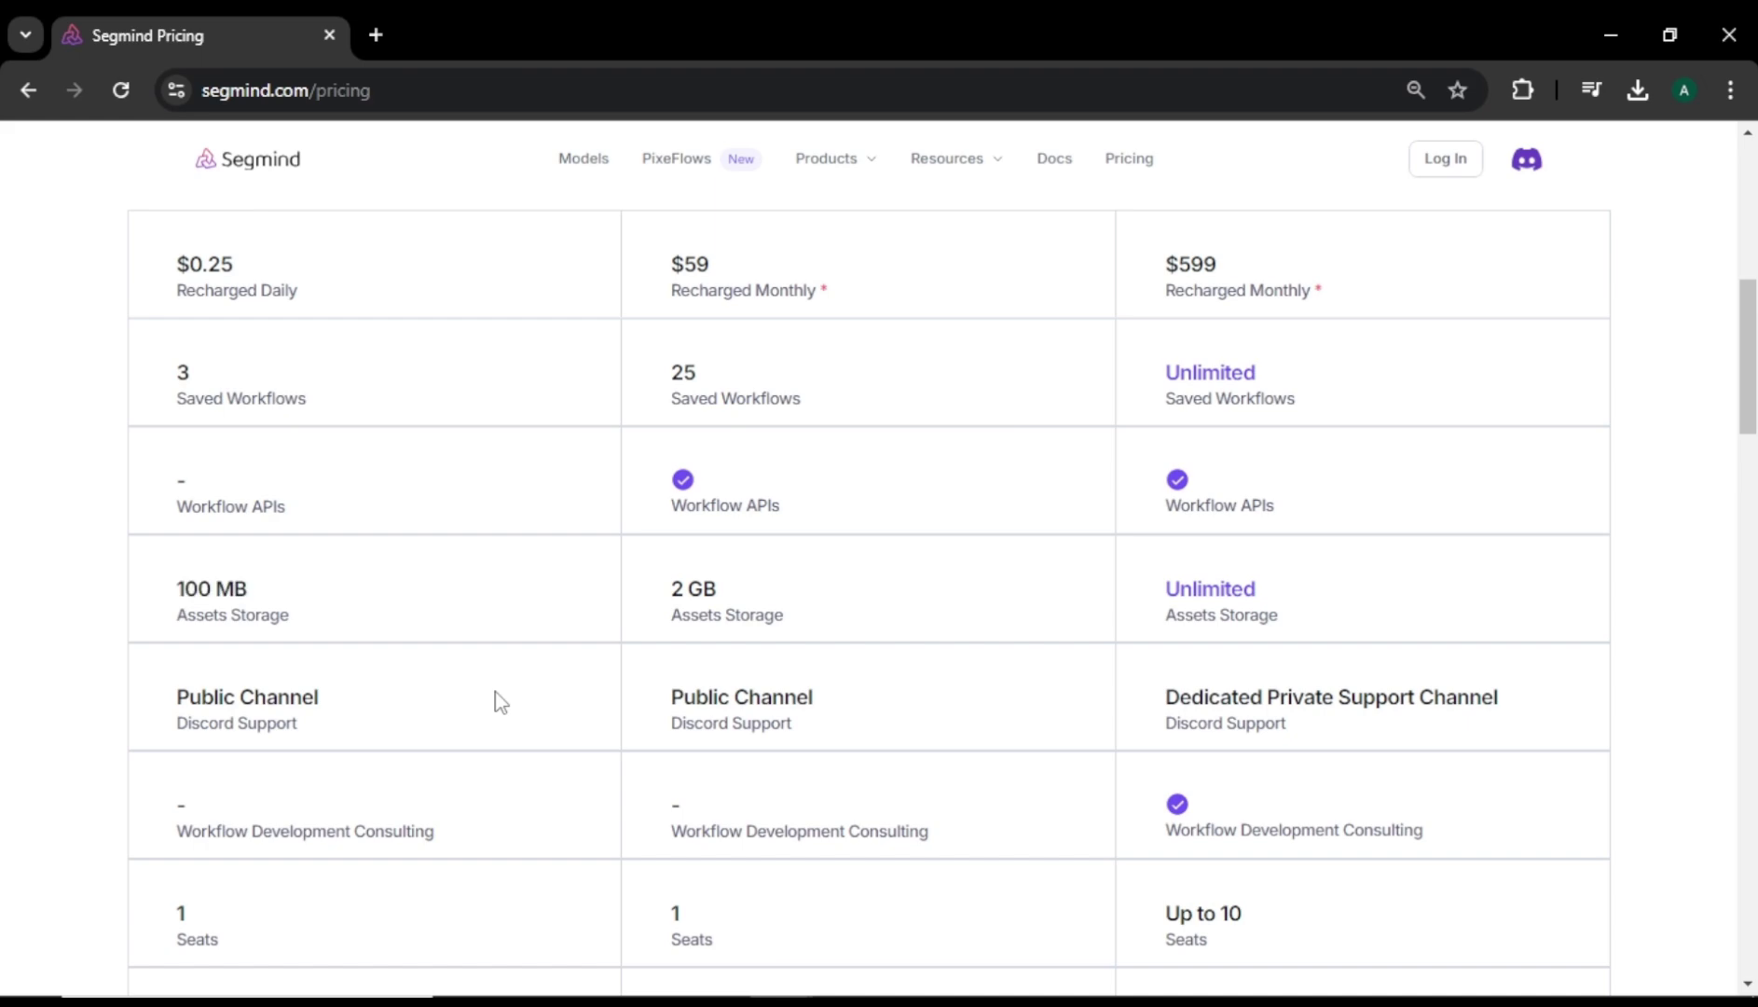
scroll(533, 701, "up", 6)
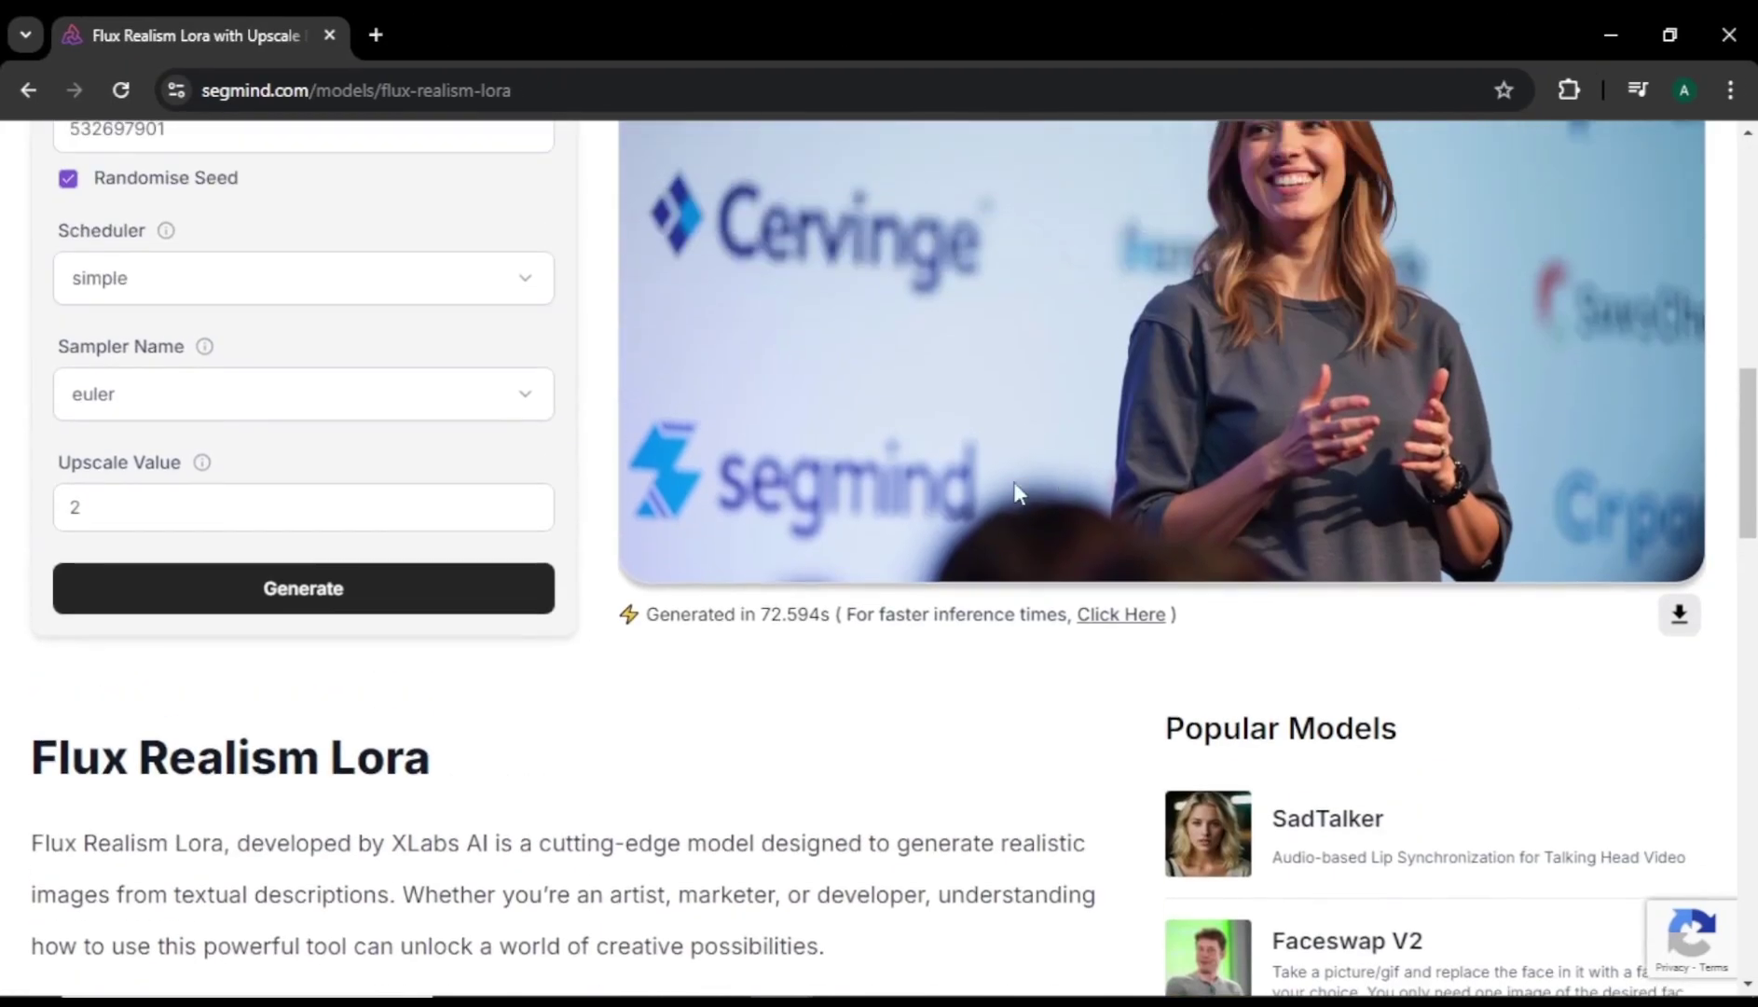
scroll(1062, 484, "up", 3)
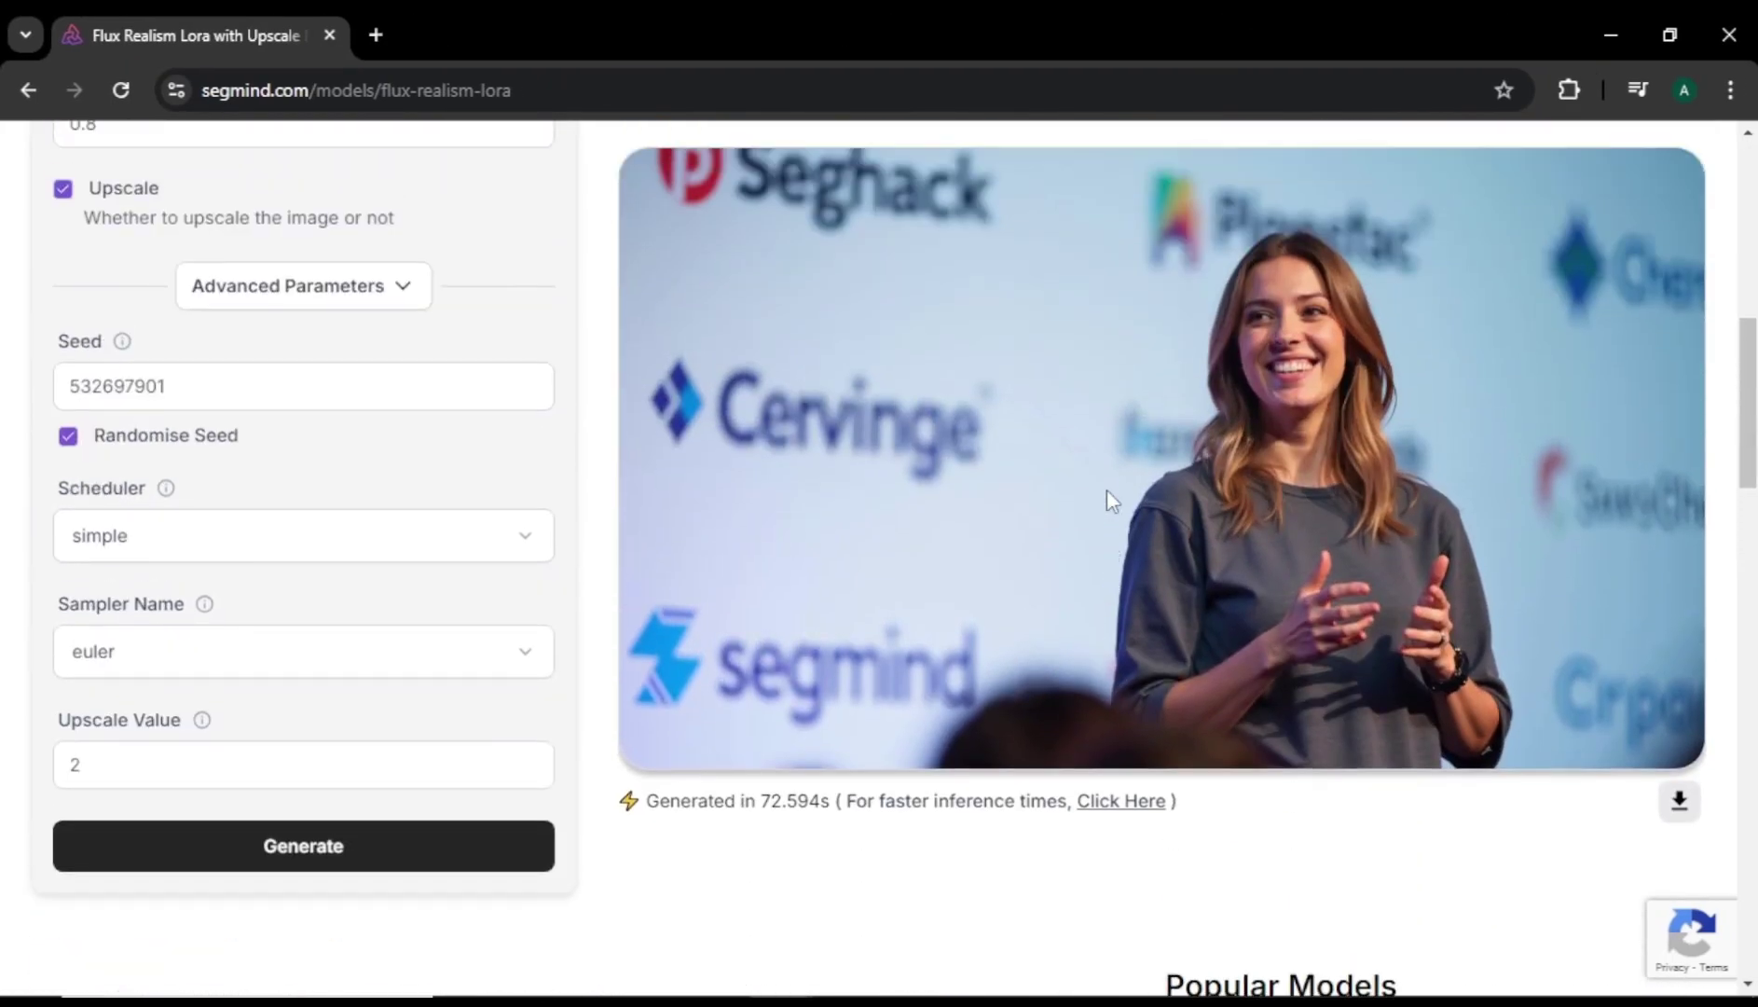
- Leave the Segmind result and create a new untitled glif with Build
scroll(1309, 507, "up", 1)
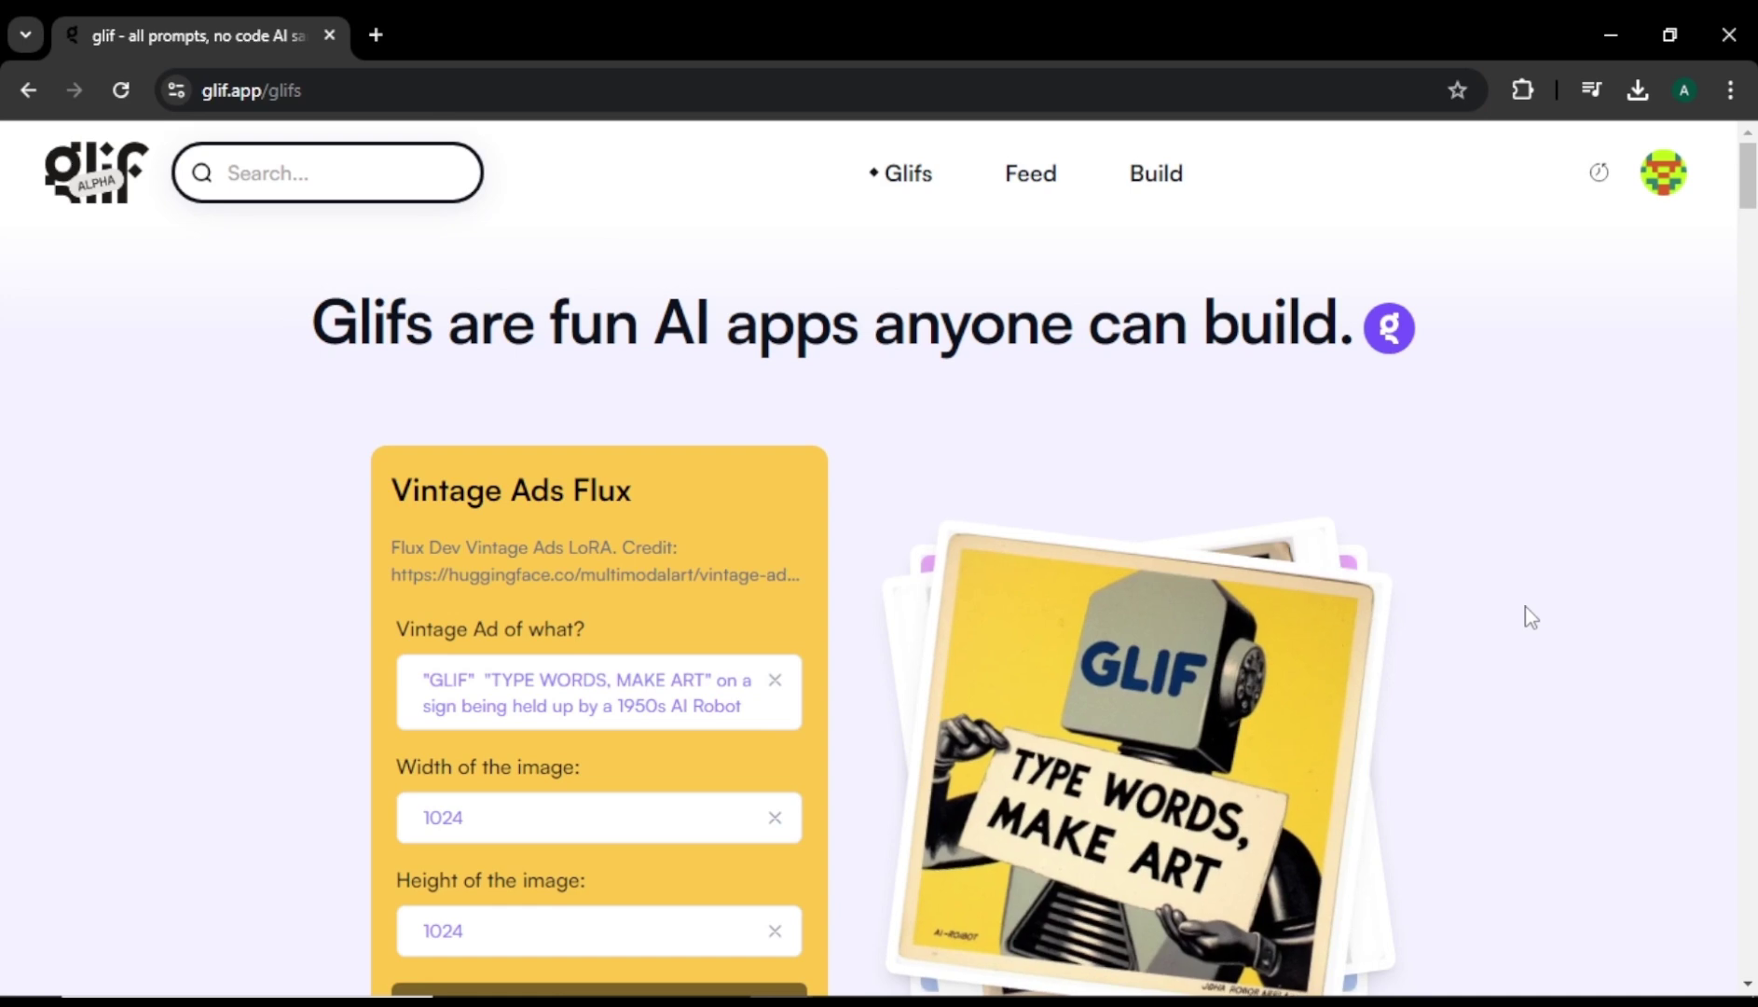
left_click(1145, 180)
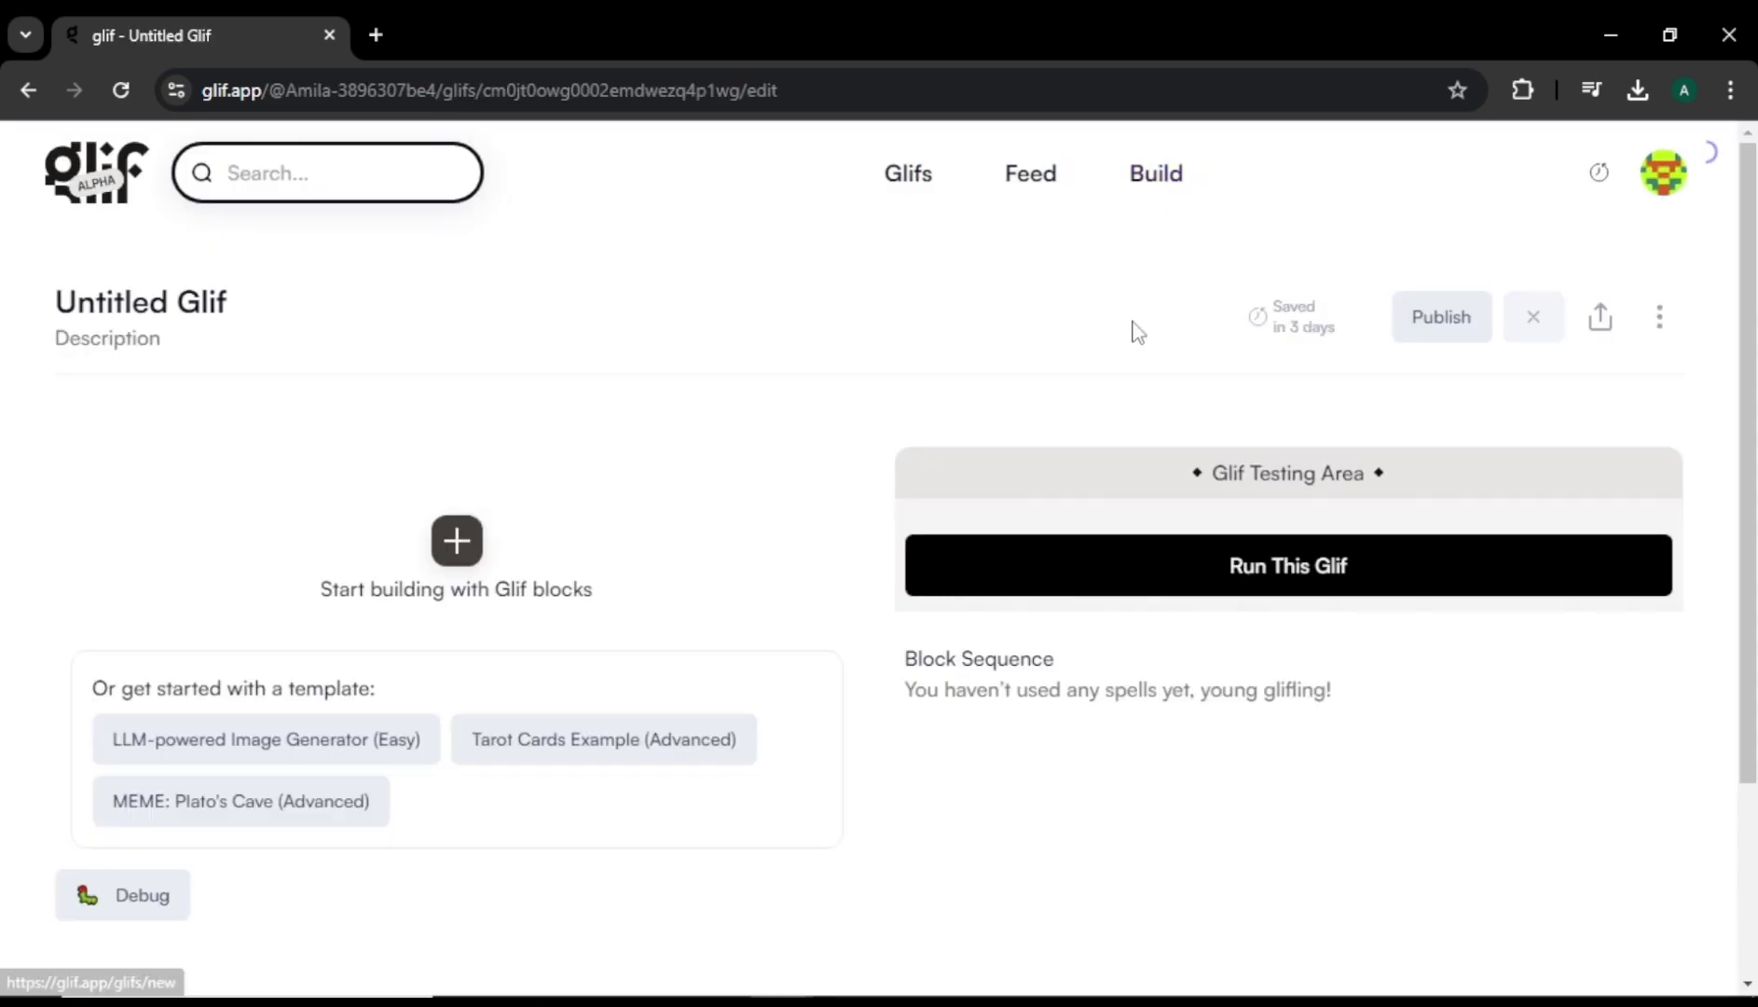
- Add an Image Generator block and paste in the woman-speaking-onstage prompt
left_click(457, 543)
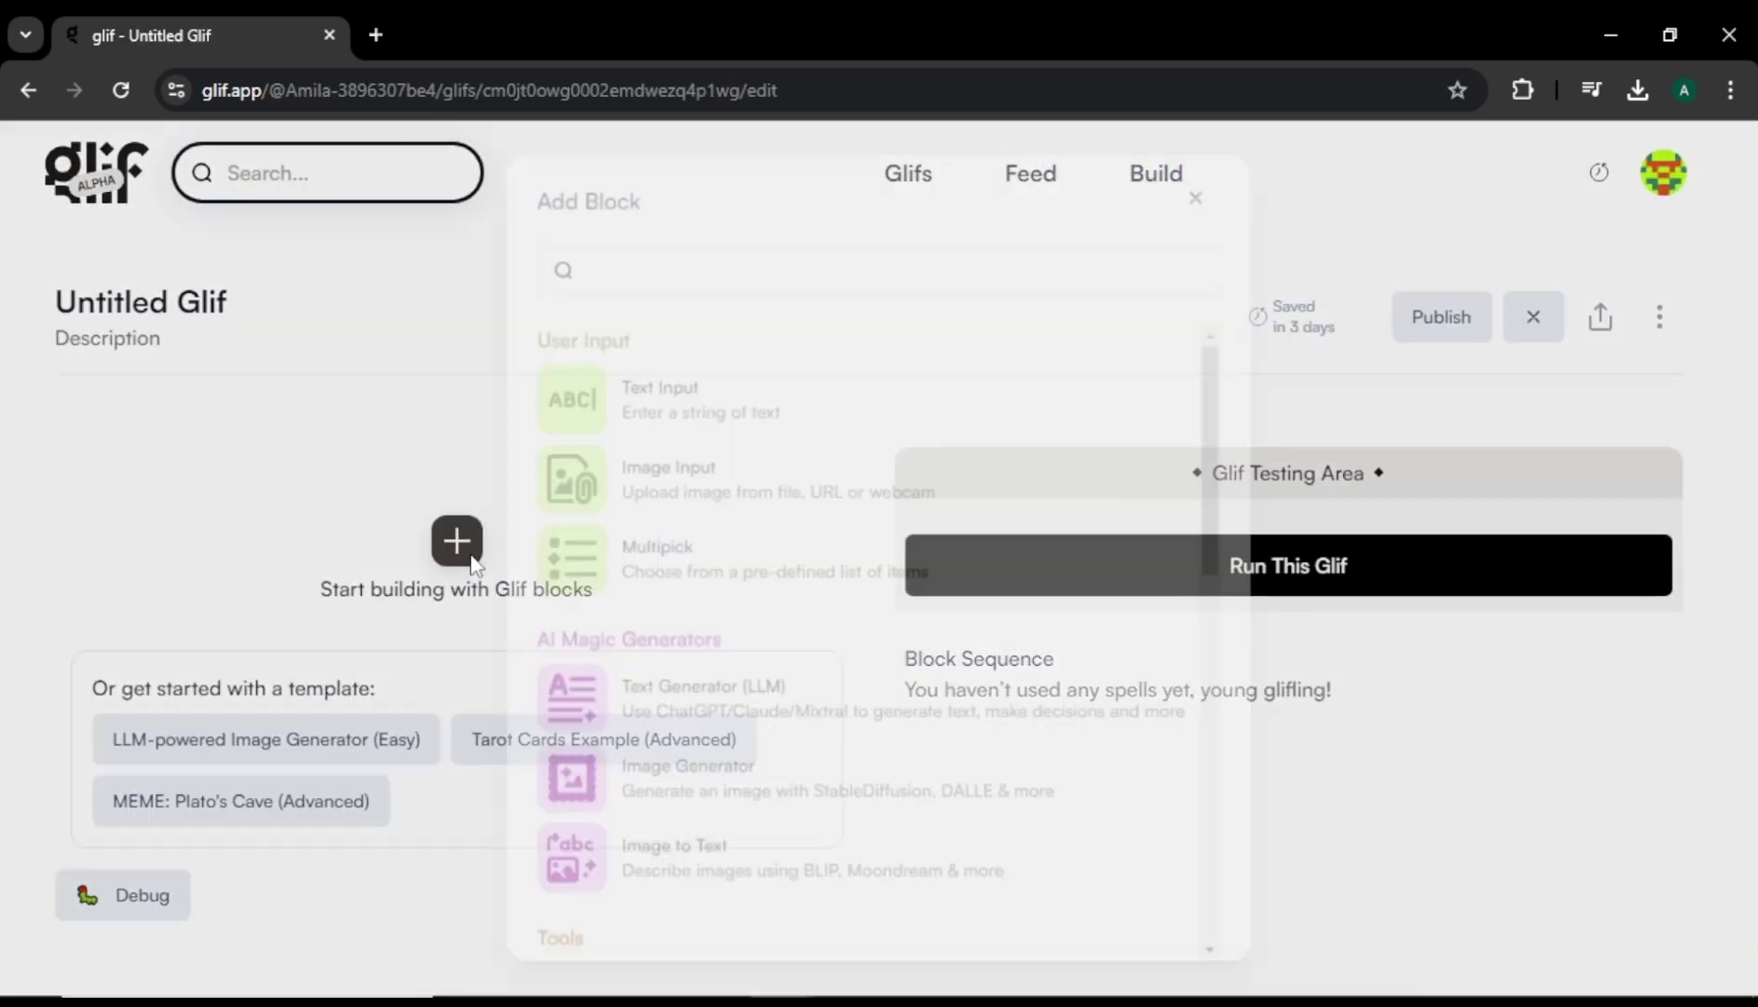
left_click(706, 803)
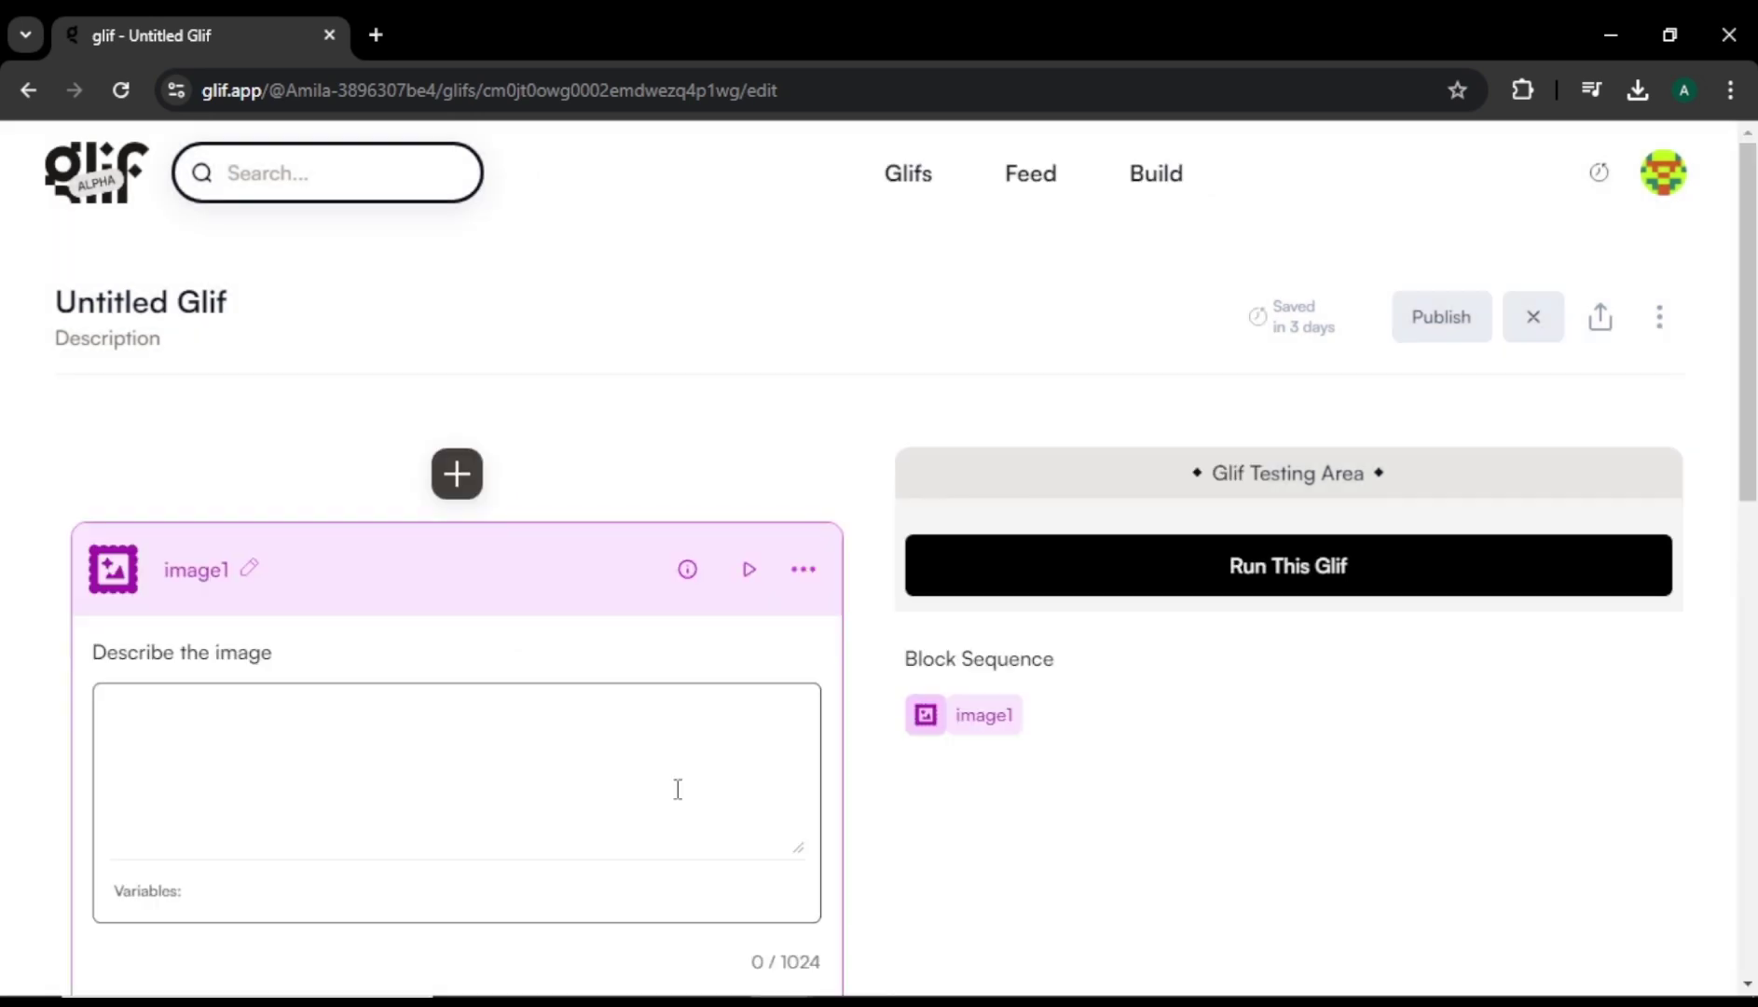
scroll(1129, 722, "down", 4)
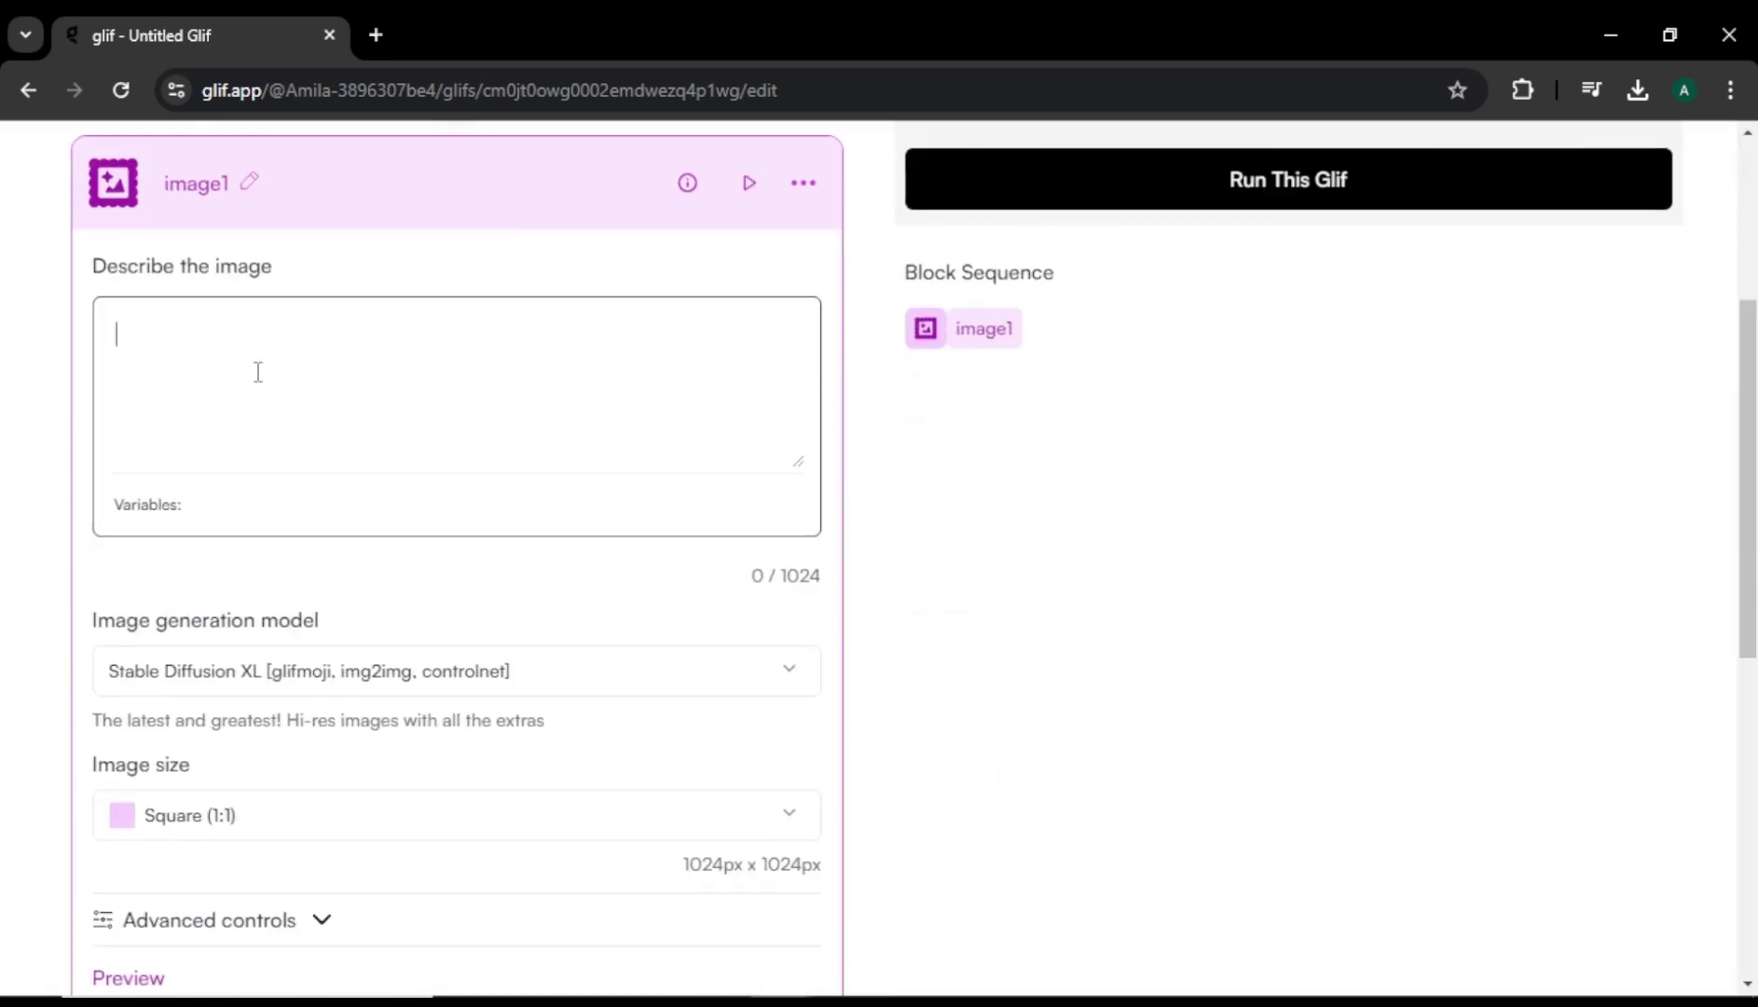
right_click(259, 371)
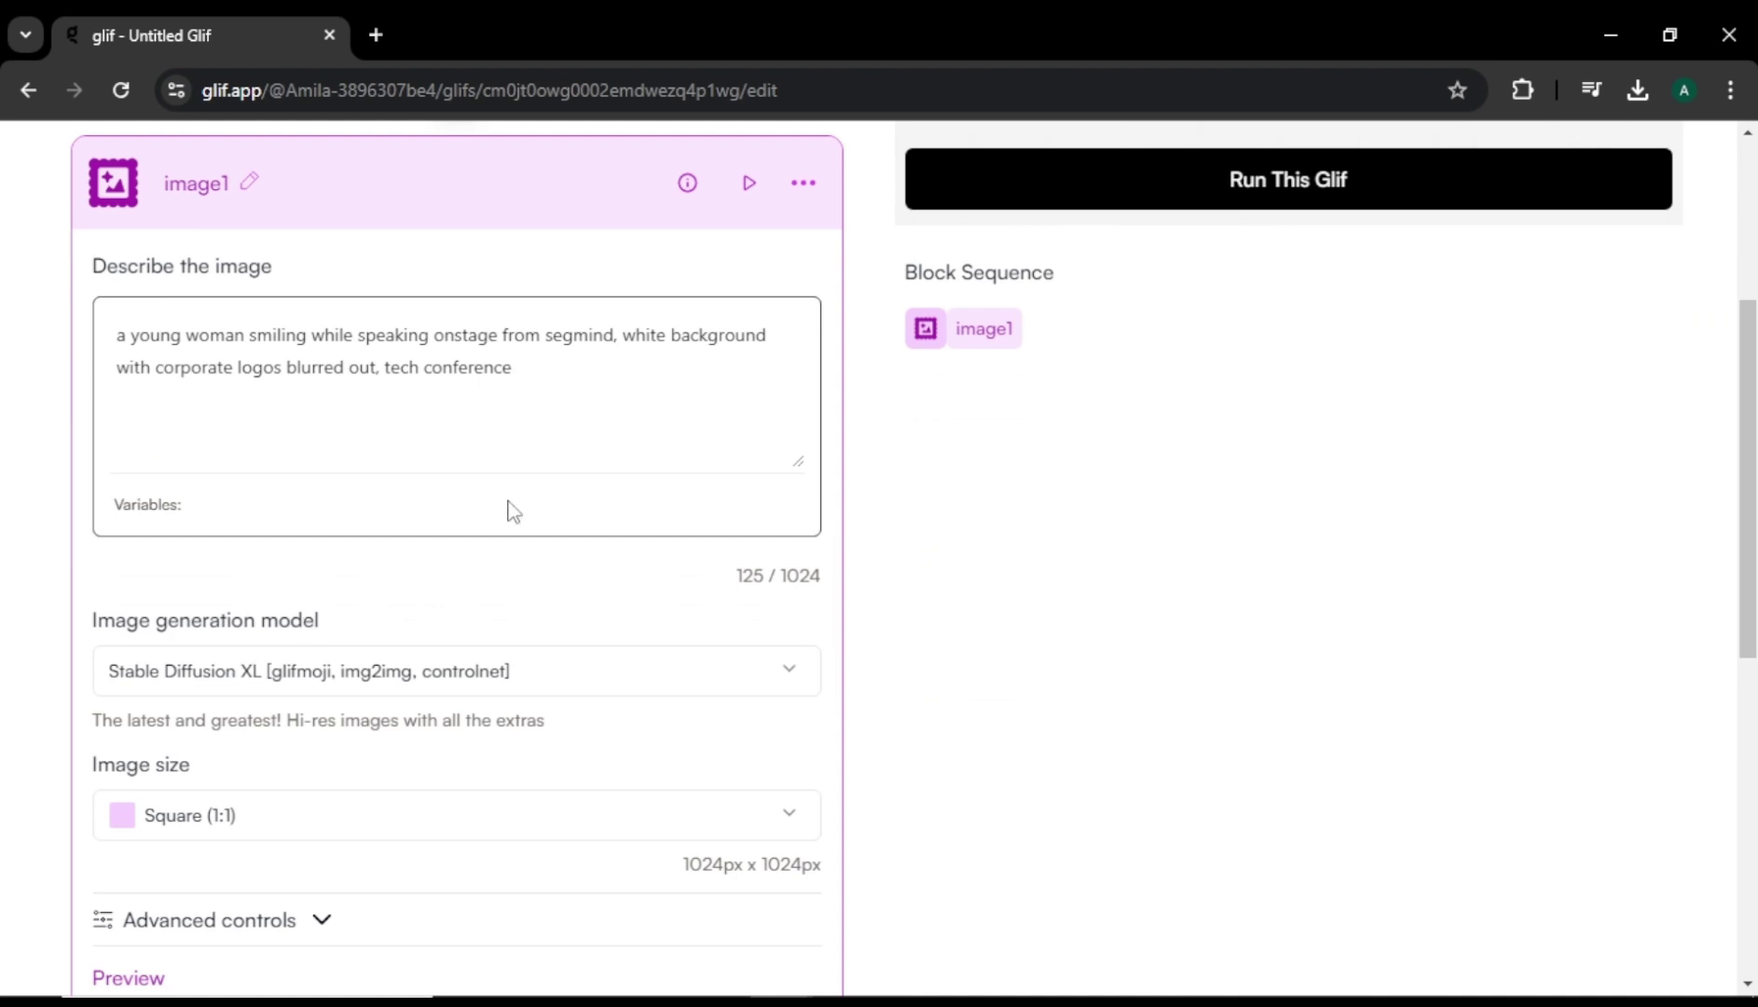
scroll(638, 497, "down", 2)
scroll(638, 492, "down", 1)
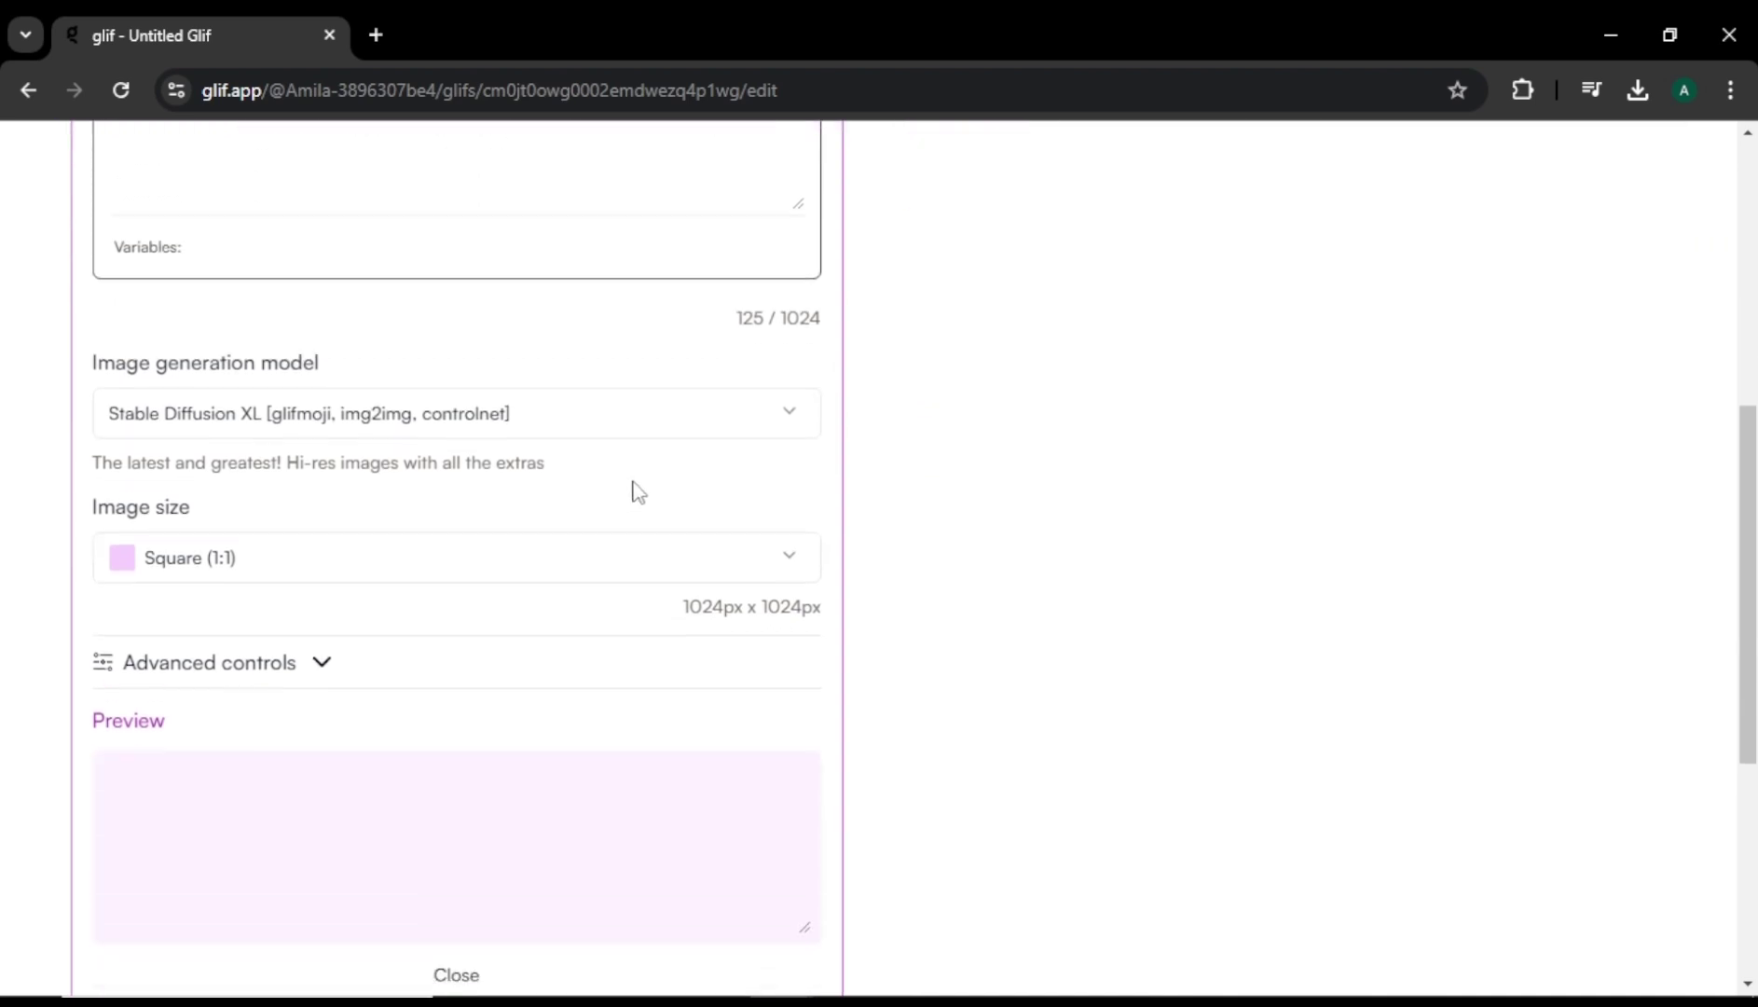
- Set the image block to Flux Pro at Landscape (16:9) and expand Advanced controls
left_click(788, 432)
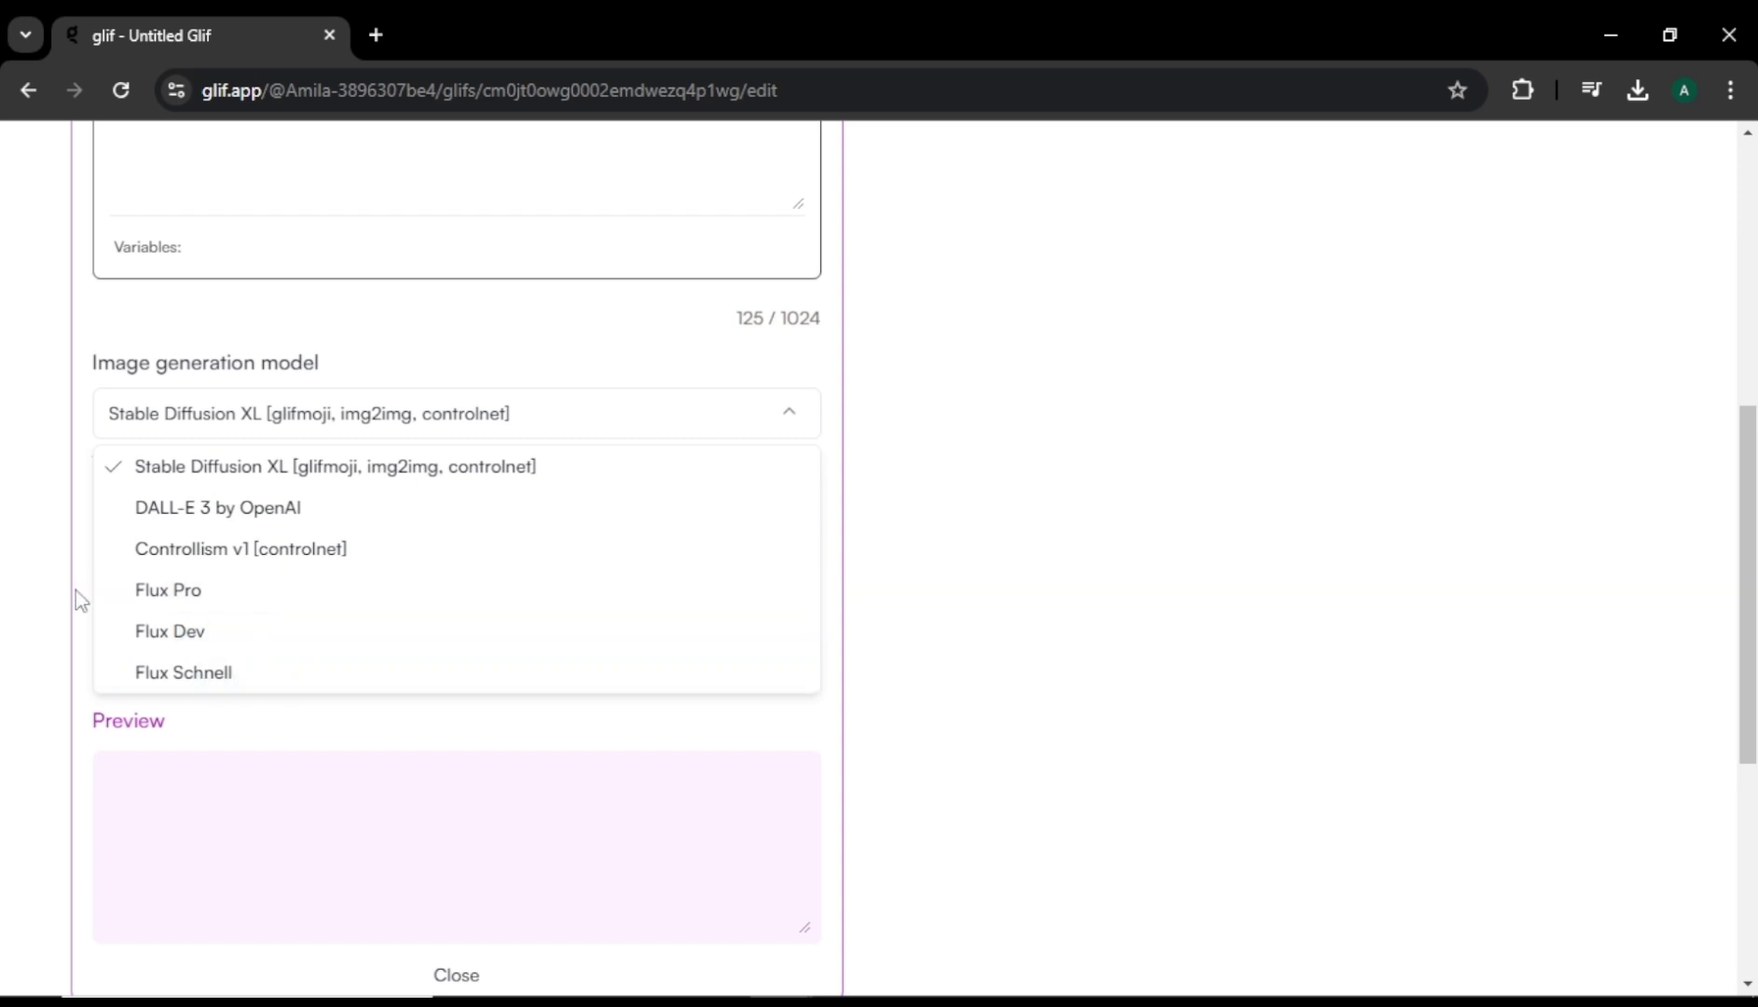
left_click(235, 593)
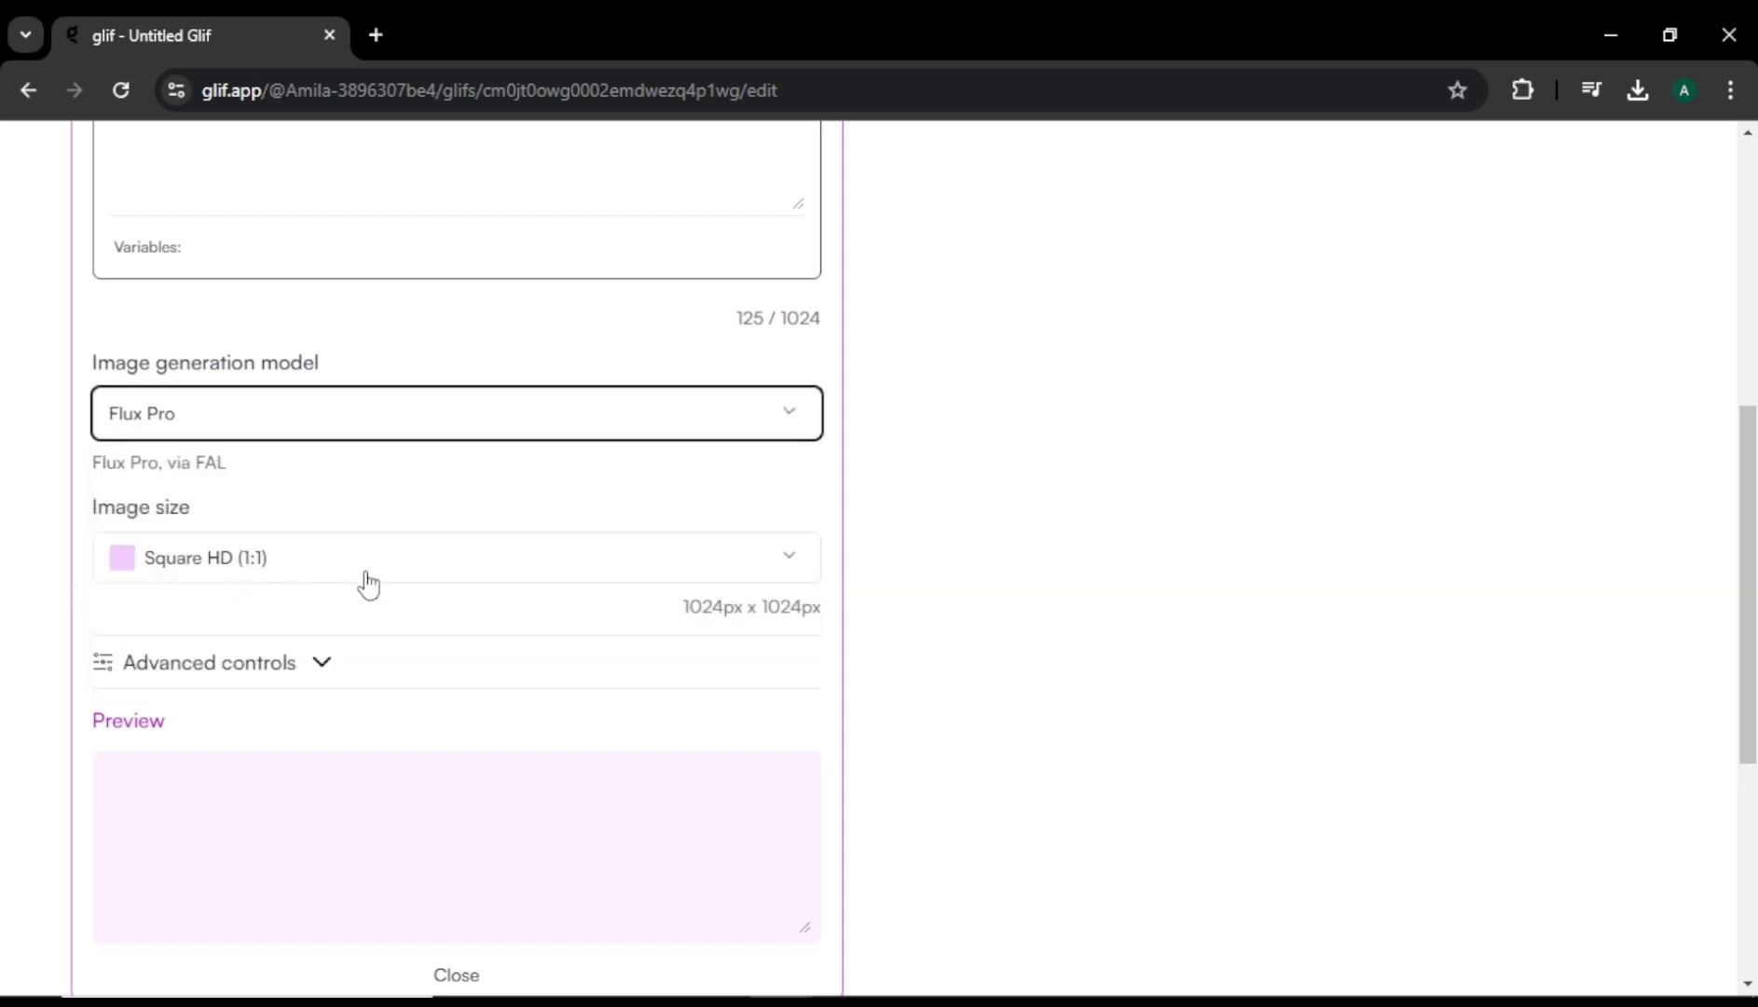
scroll(820, 466, "down", 1)
left_click(800, 451)
left_click(247, 610)
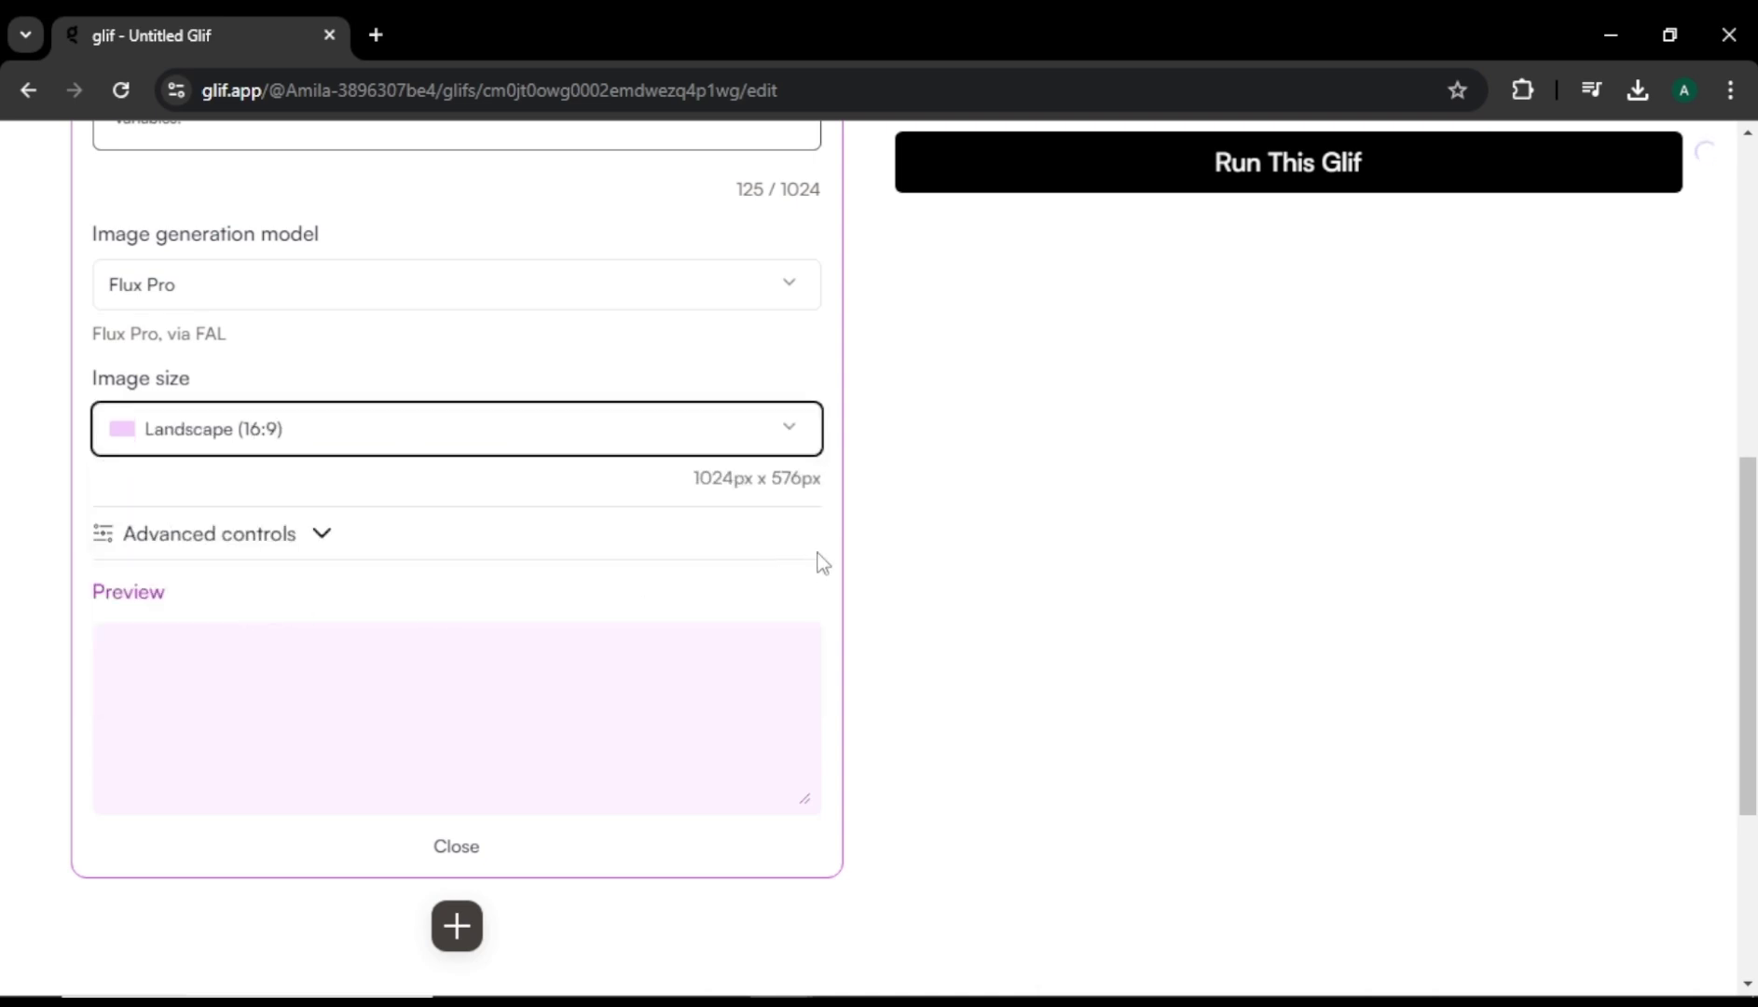
left_click(326, 539)
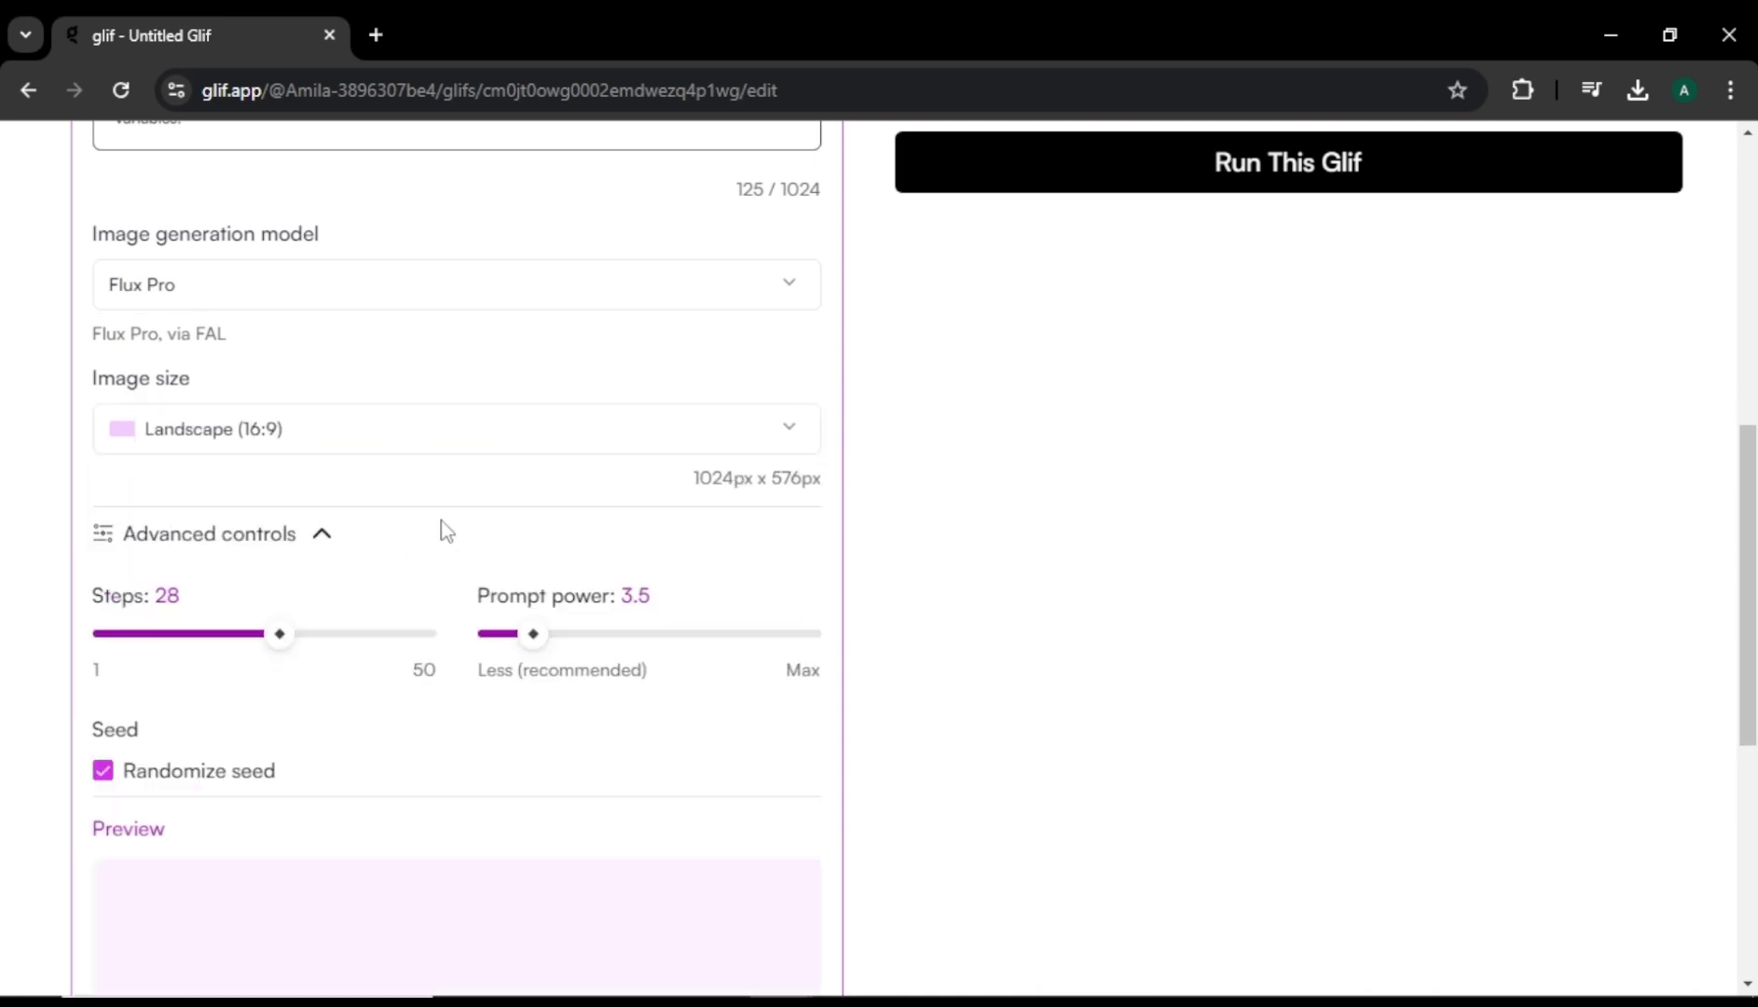
scroll(652, 491, "down", 2)
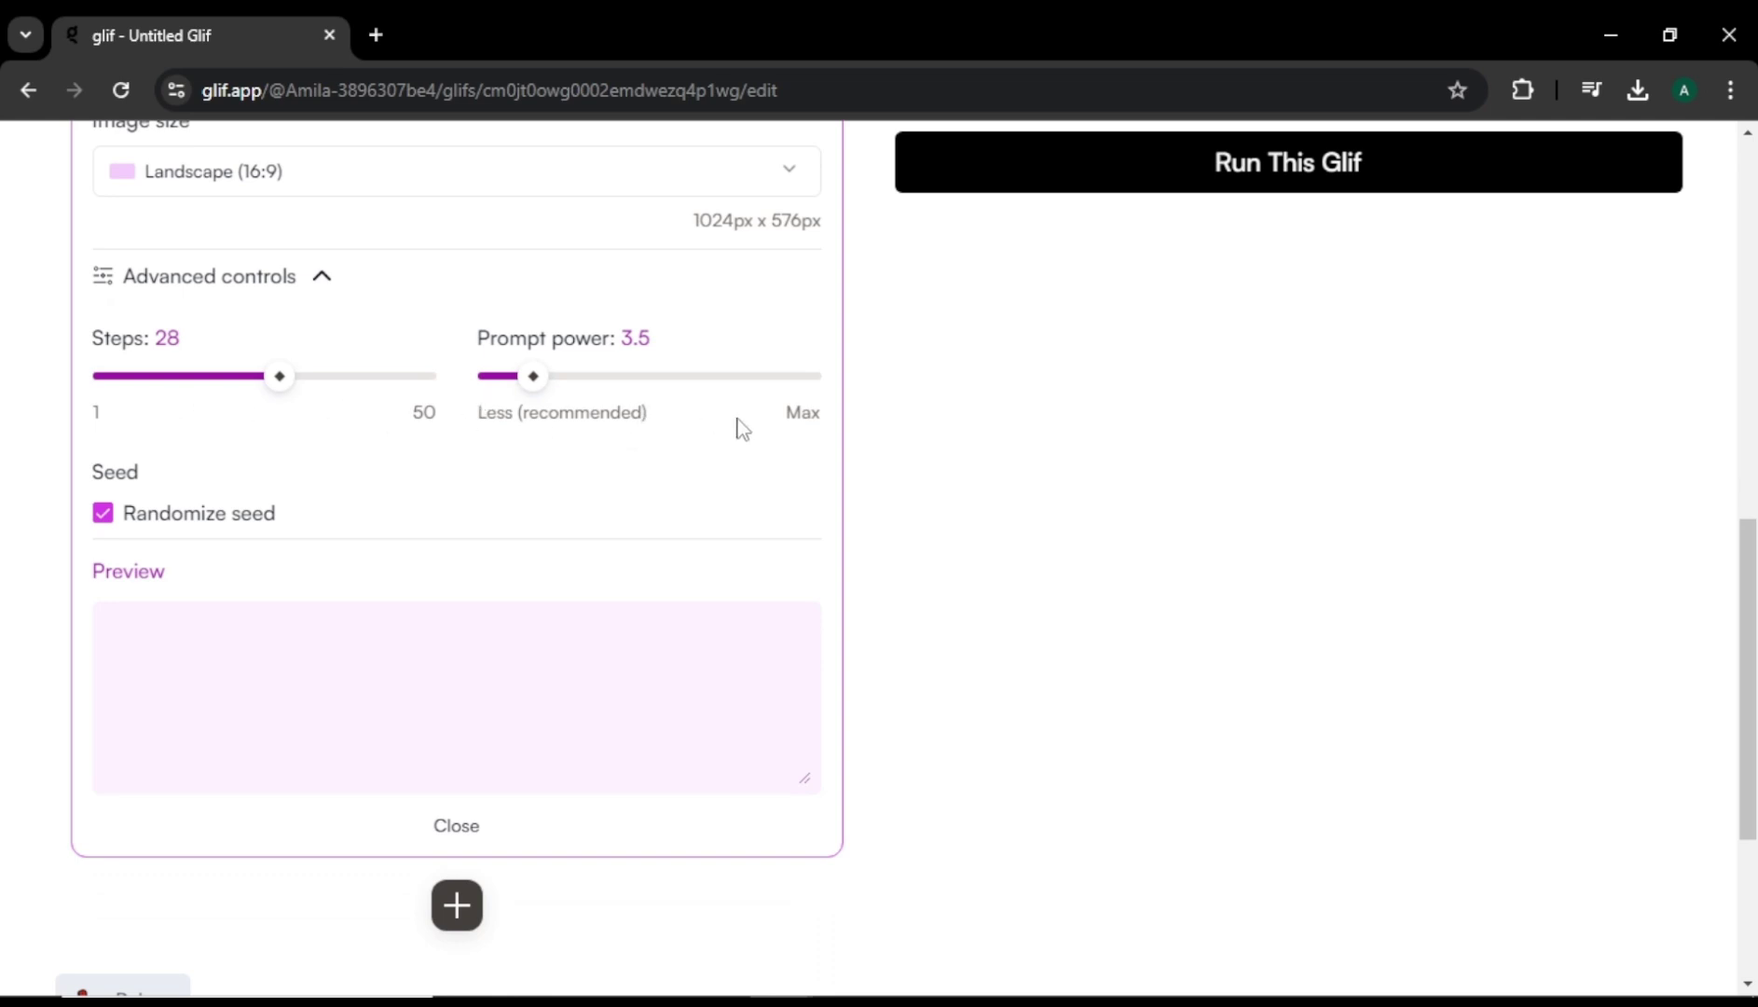
scroll(953, 458, "up", 6)
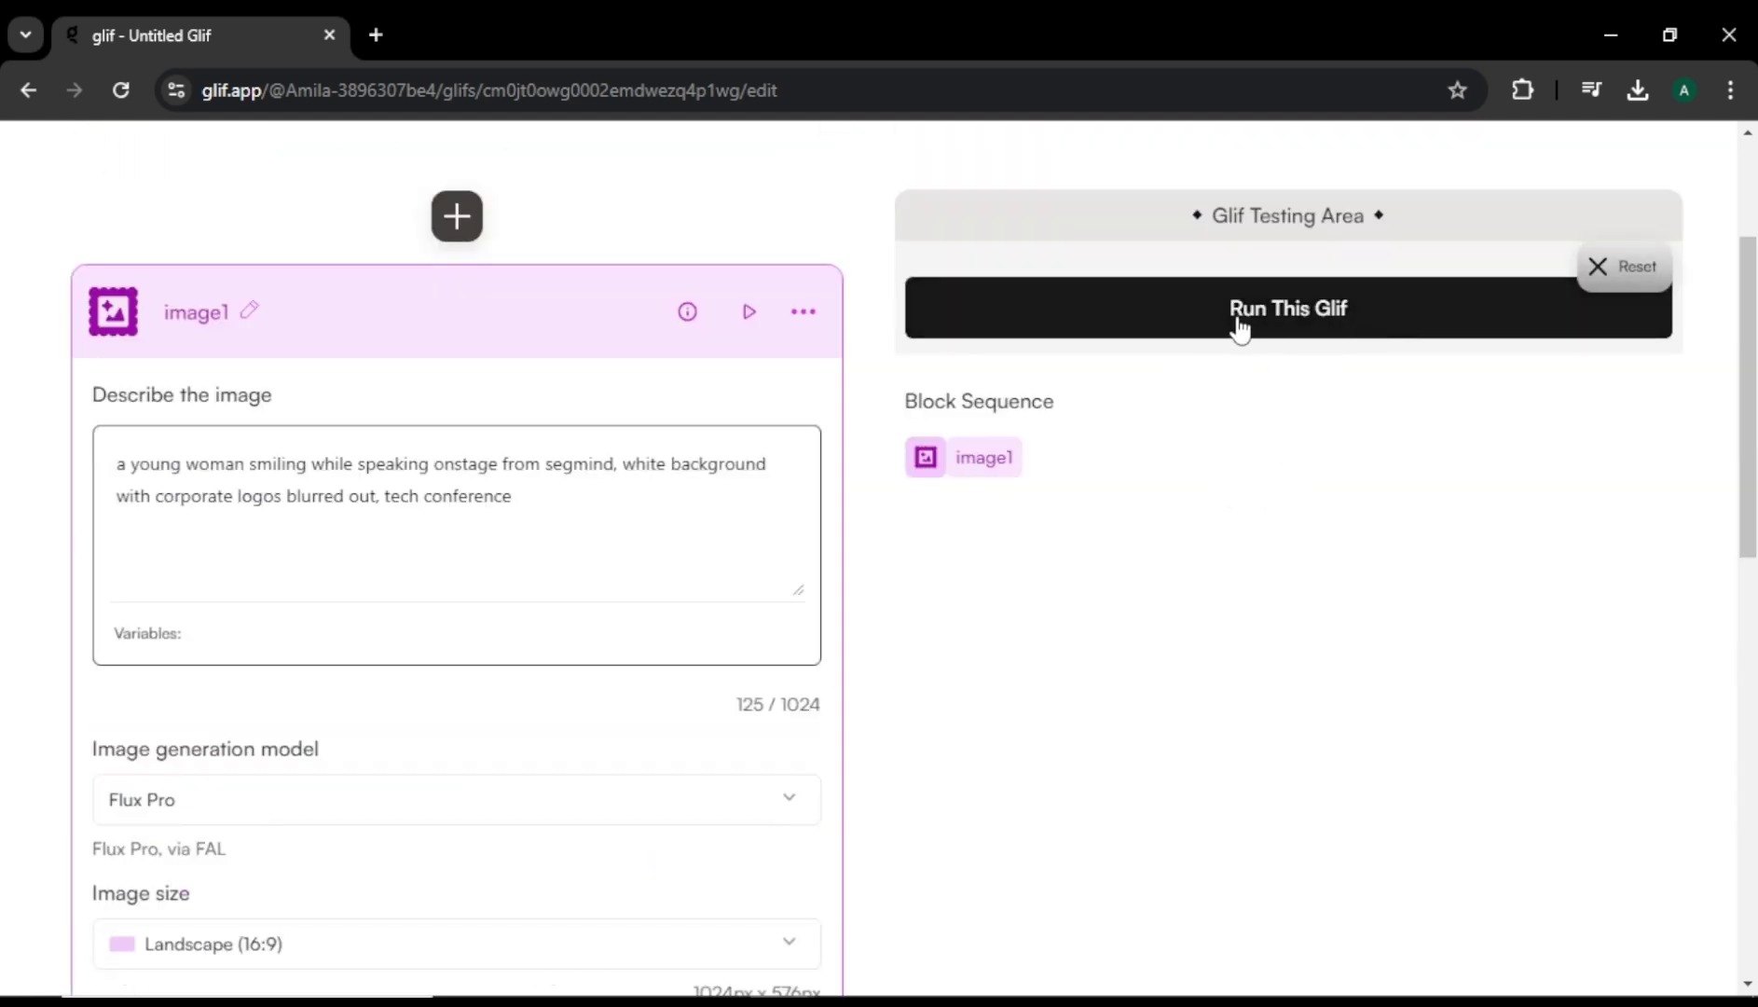
- Run the new glif to generate the smiling woman speaking onstage
left_click(1313, 328)
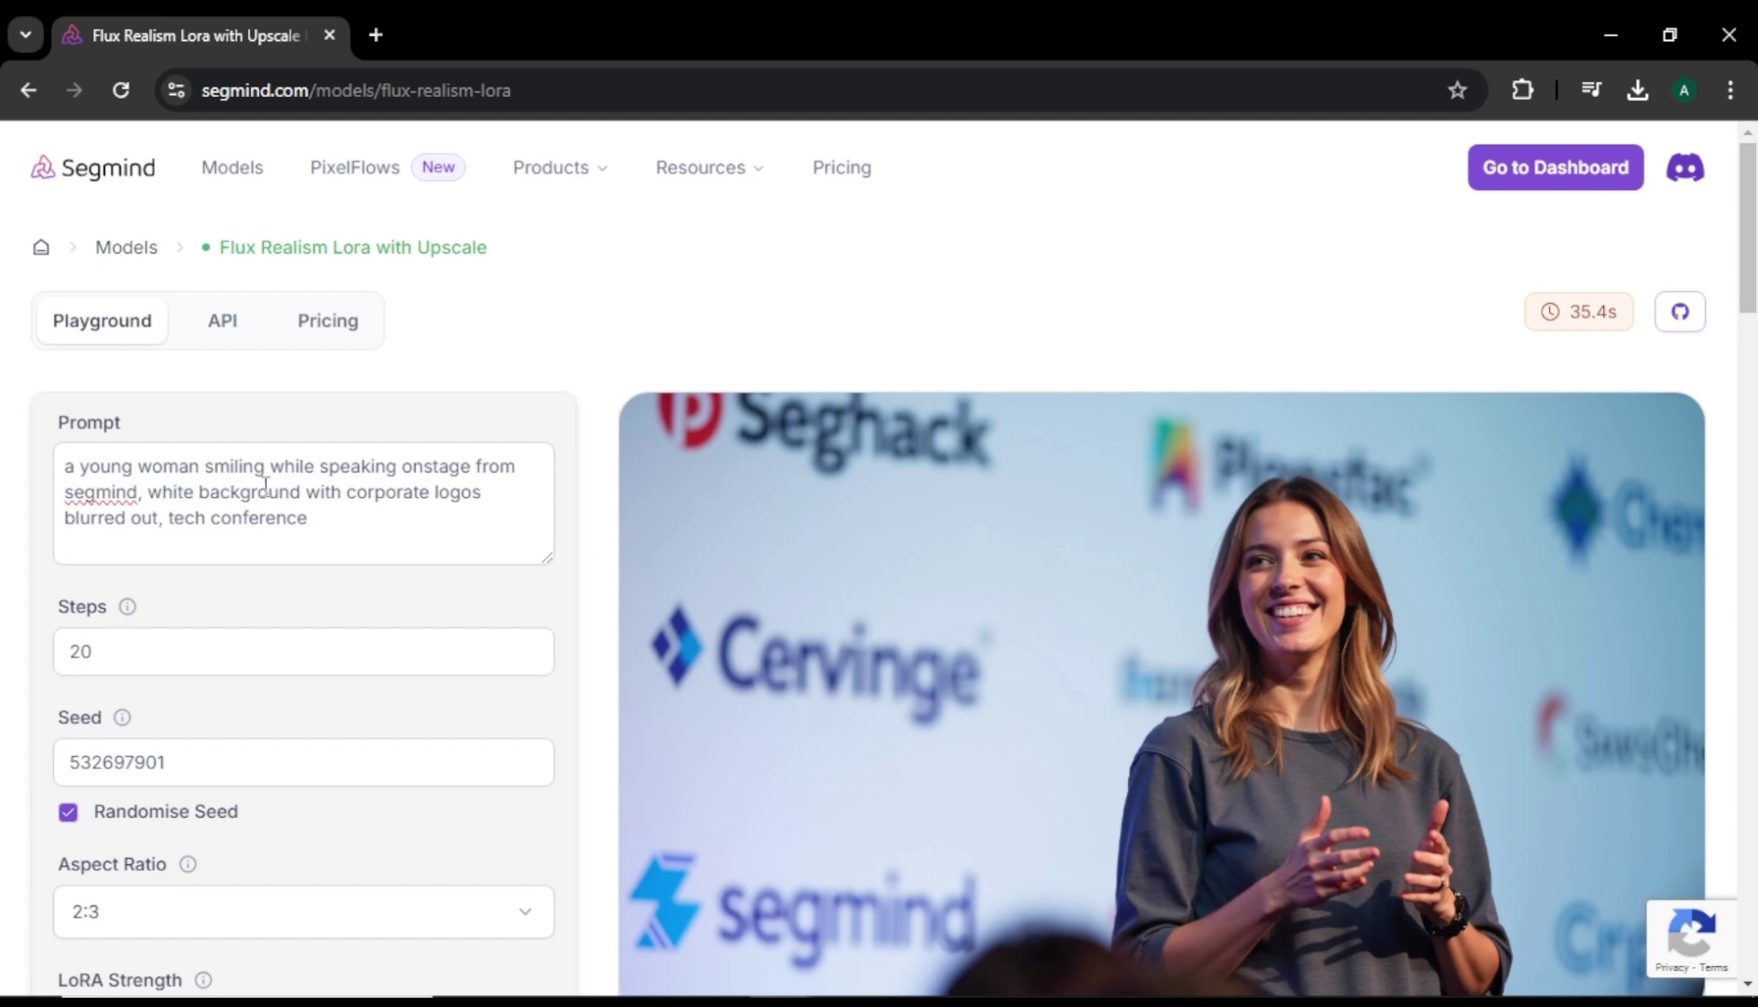
- Replace 'a young woman' with '25 year old man with long hair' and generate
left_click_drag(203, 465, 68, 467)
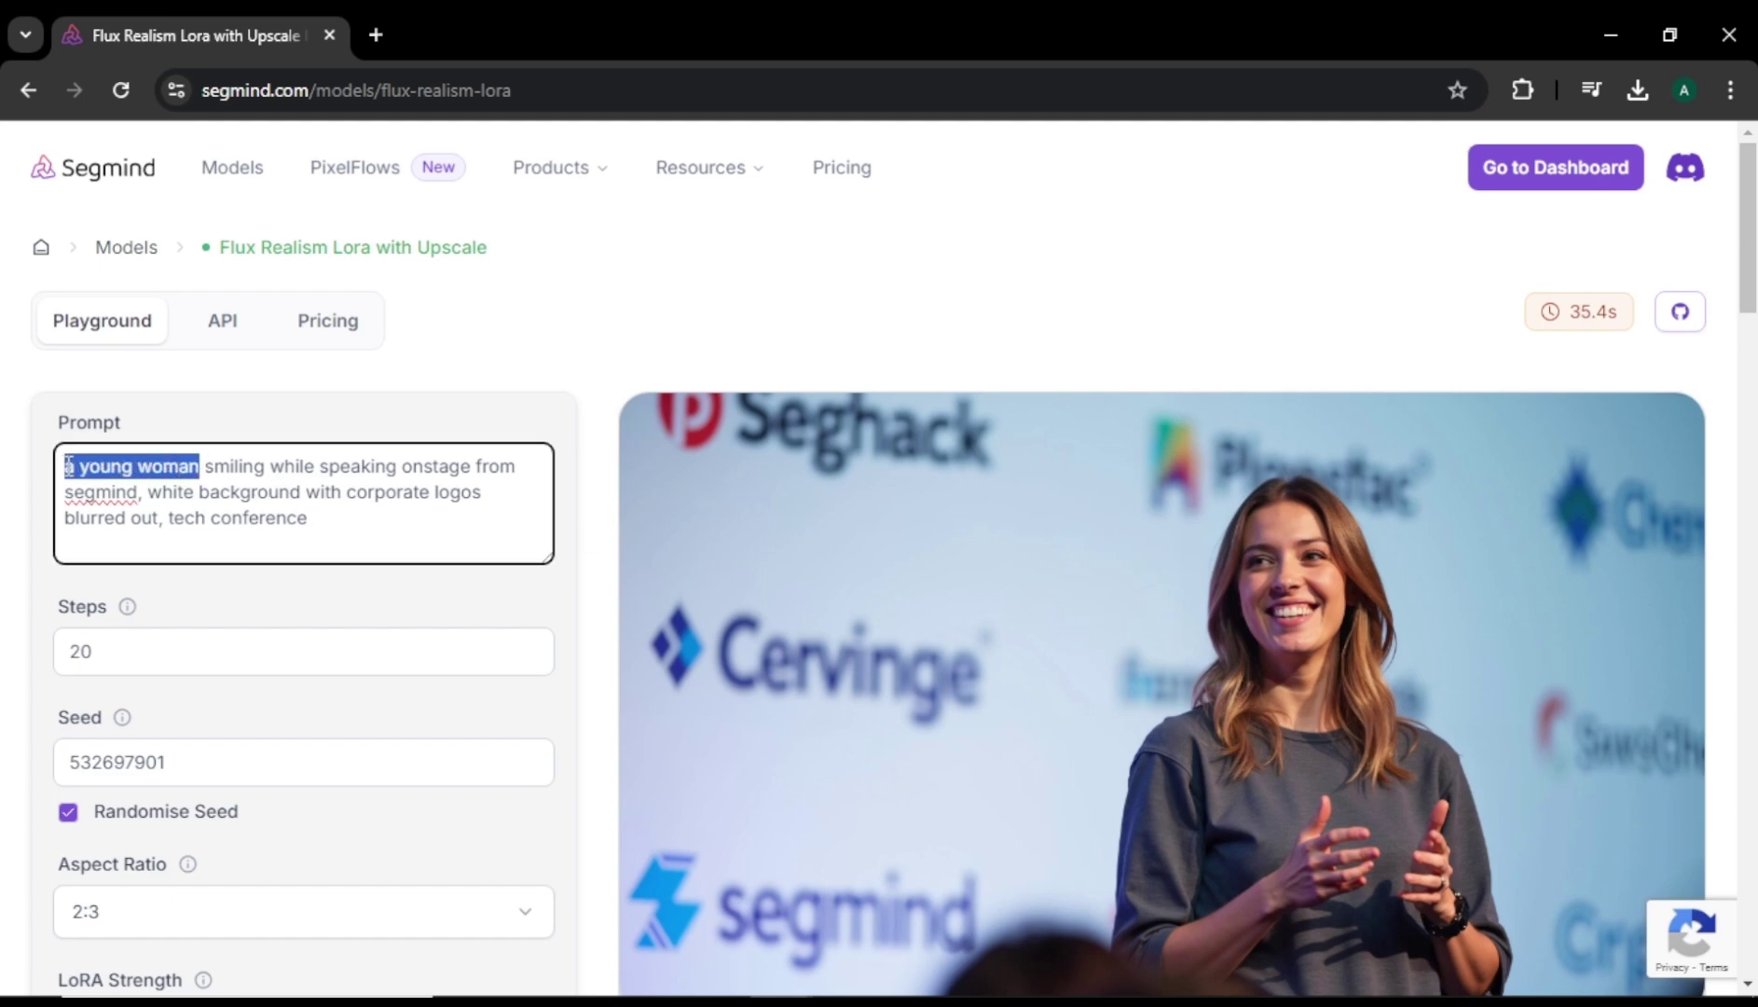
type("25 year old ")
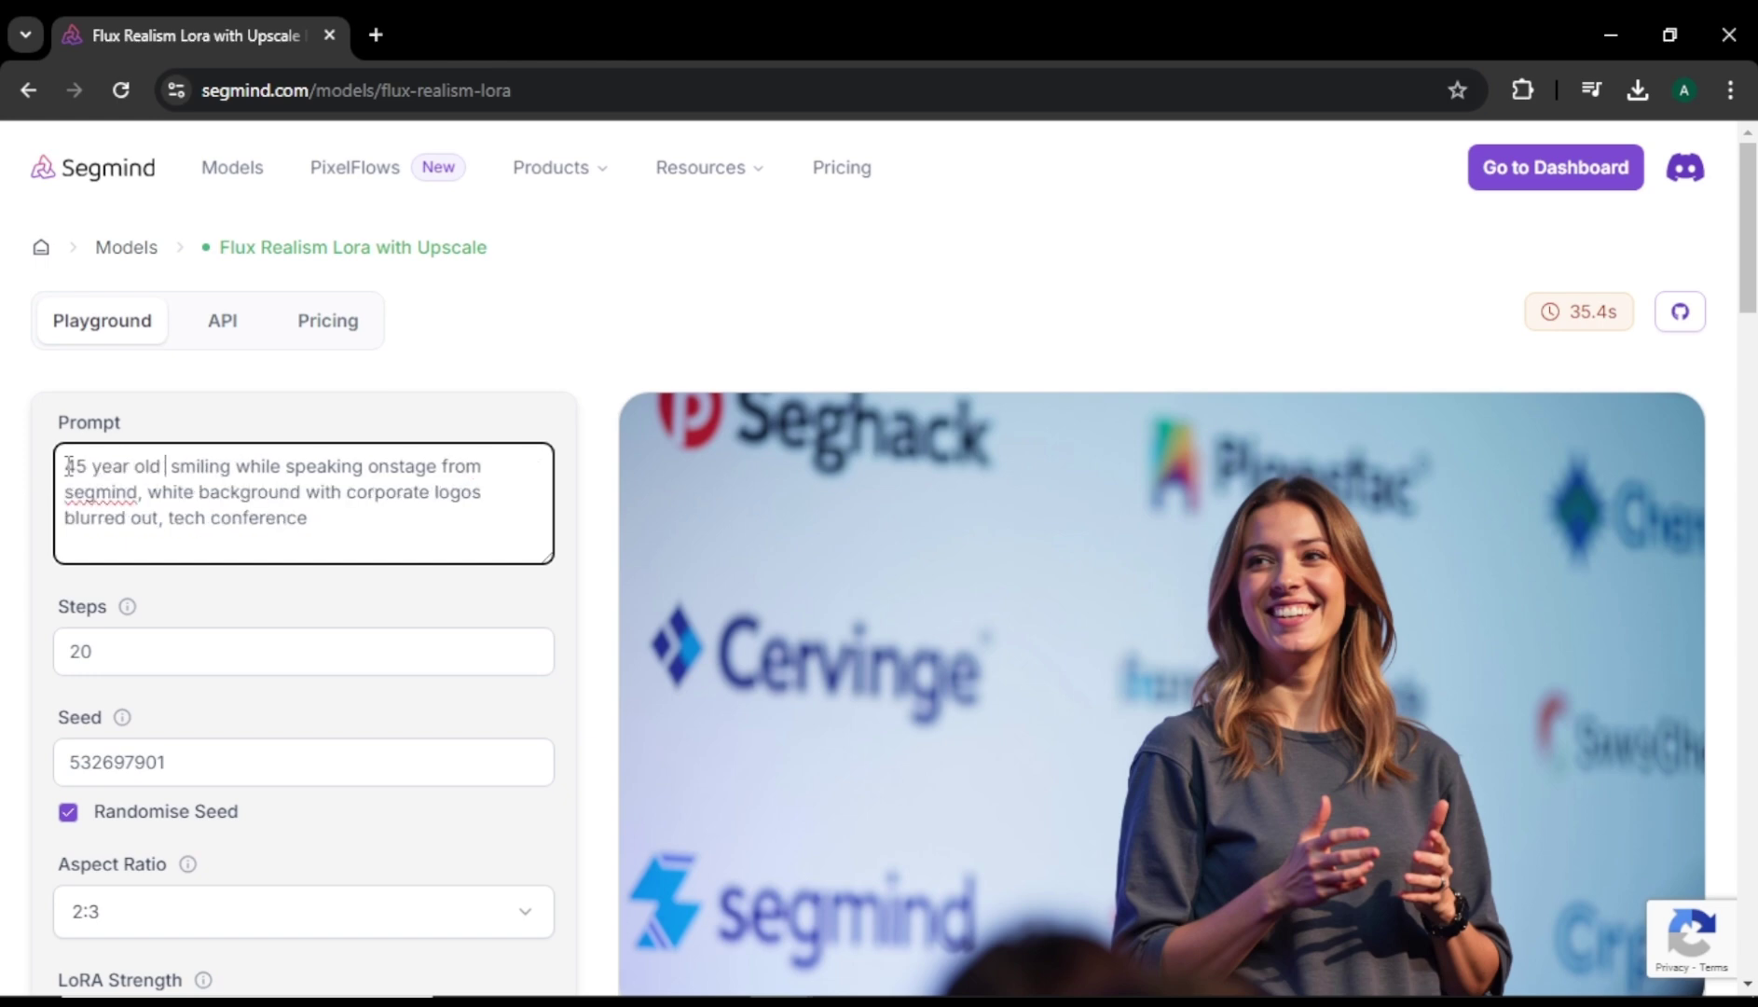
type("man with long hair")
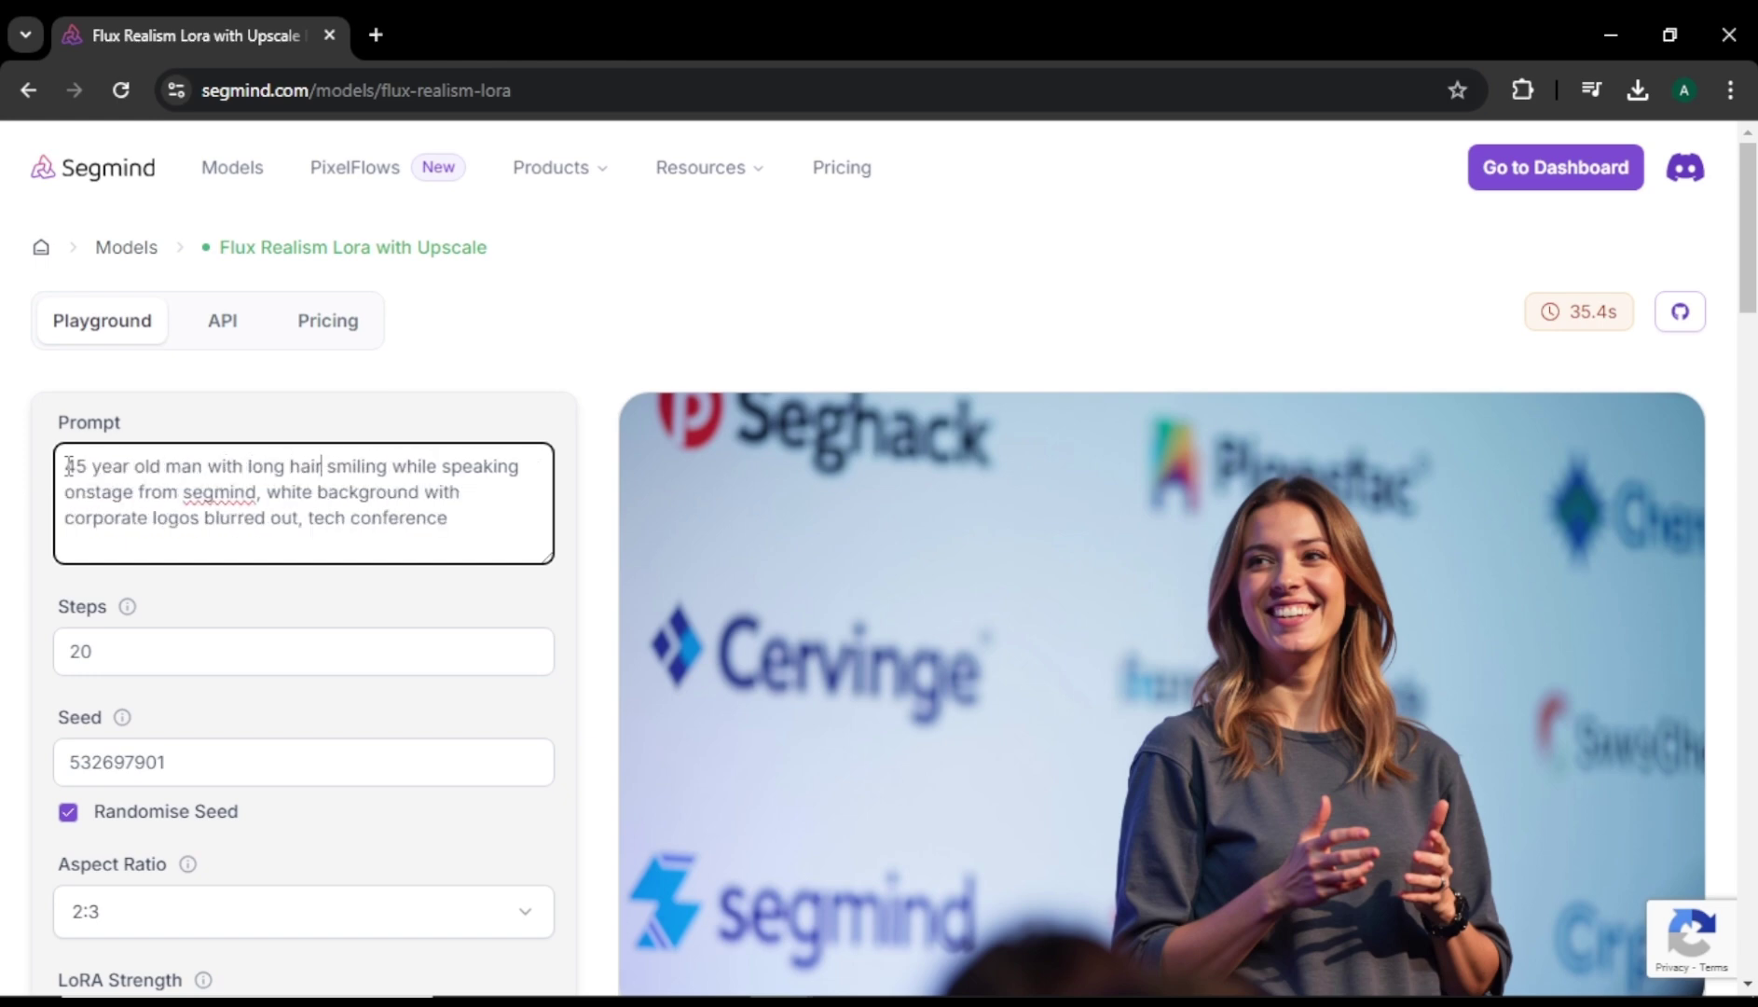
scroll(580, 485, "down", 10)
left_click(345, 726)
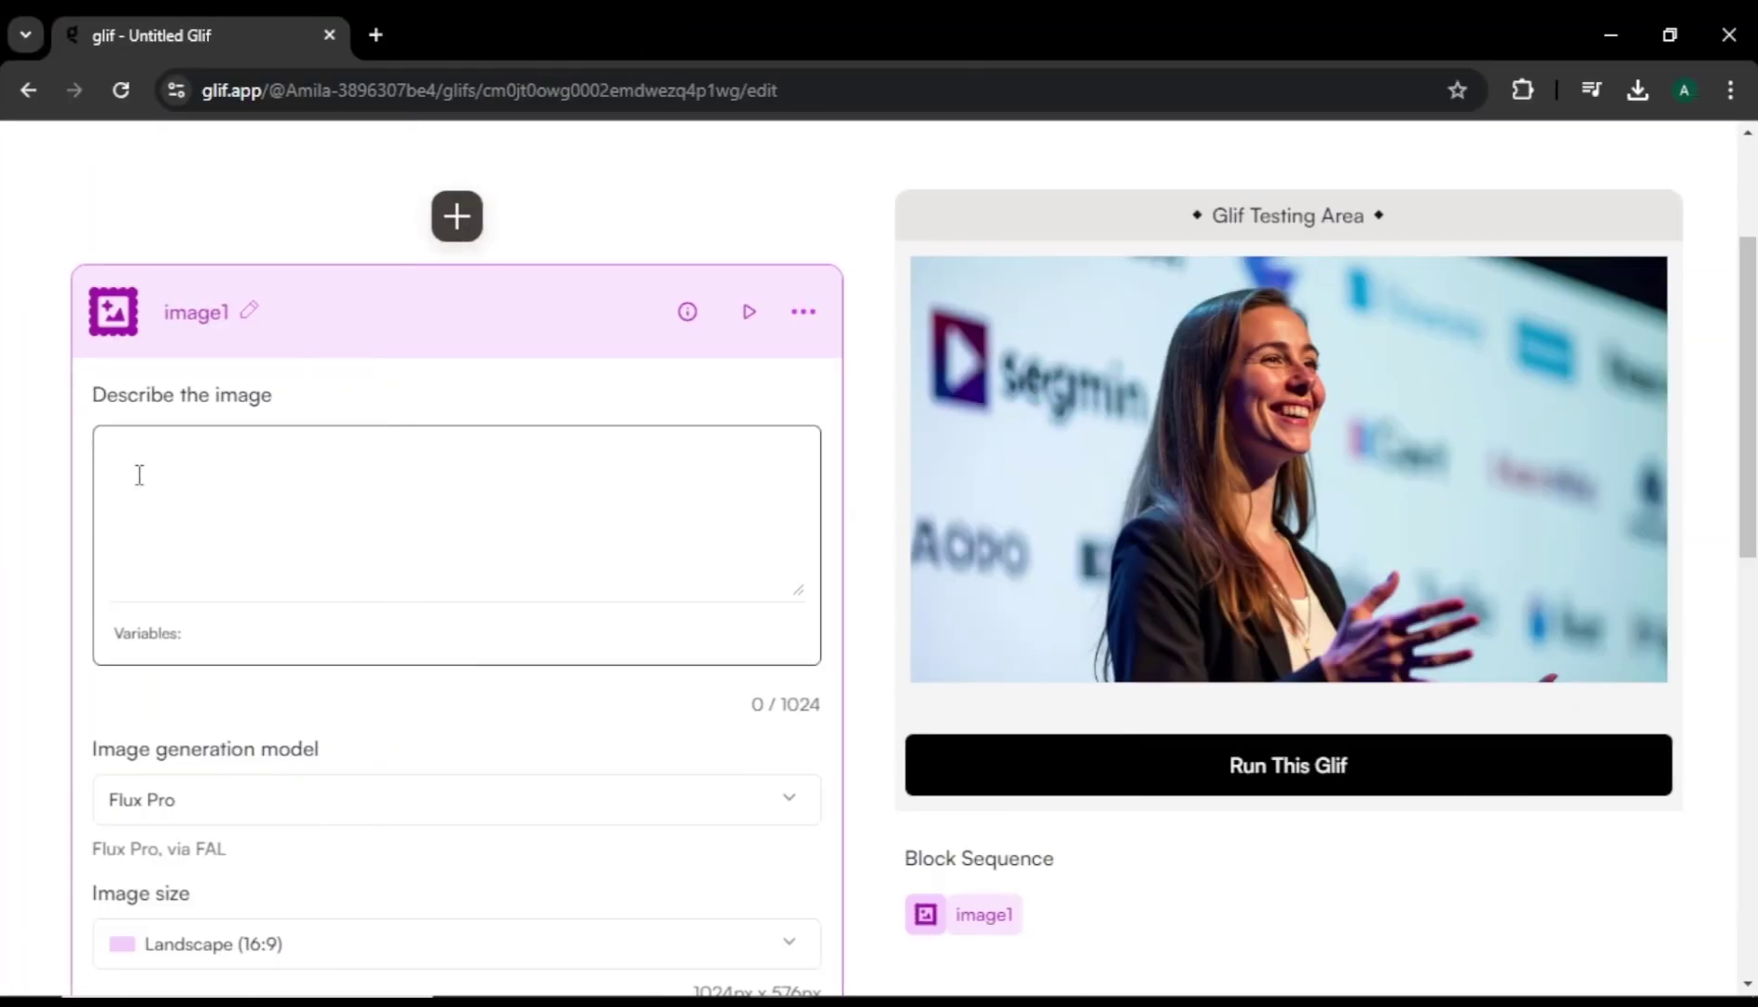
- Paste the long-haired man prompt into the Glif image block and run it
right_click(140, 473)
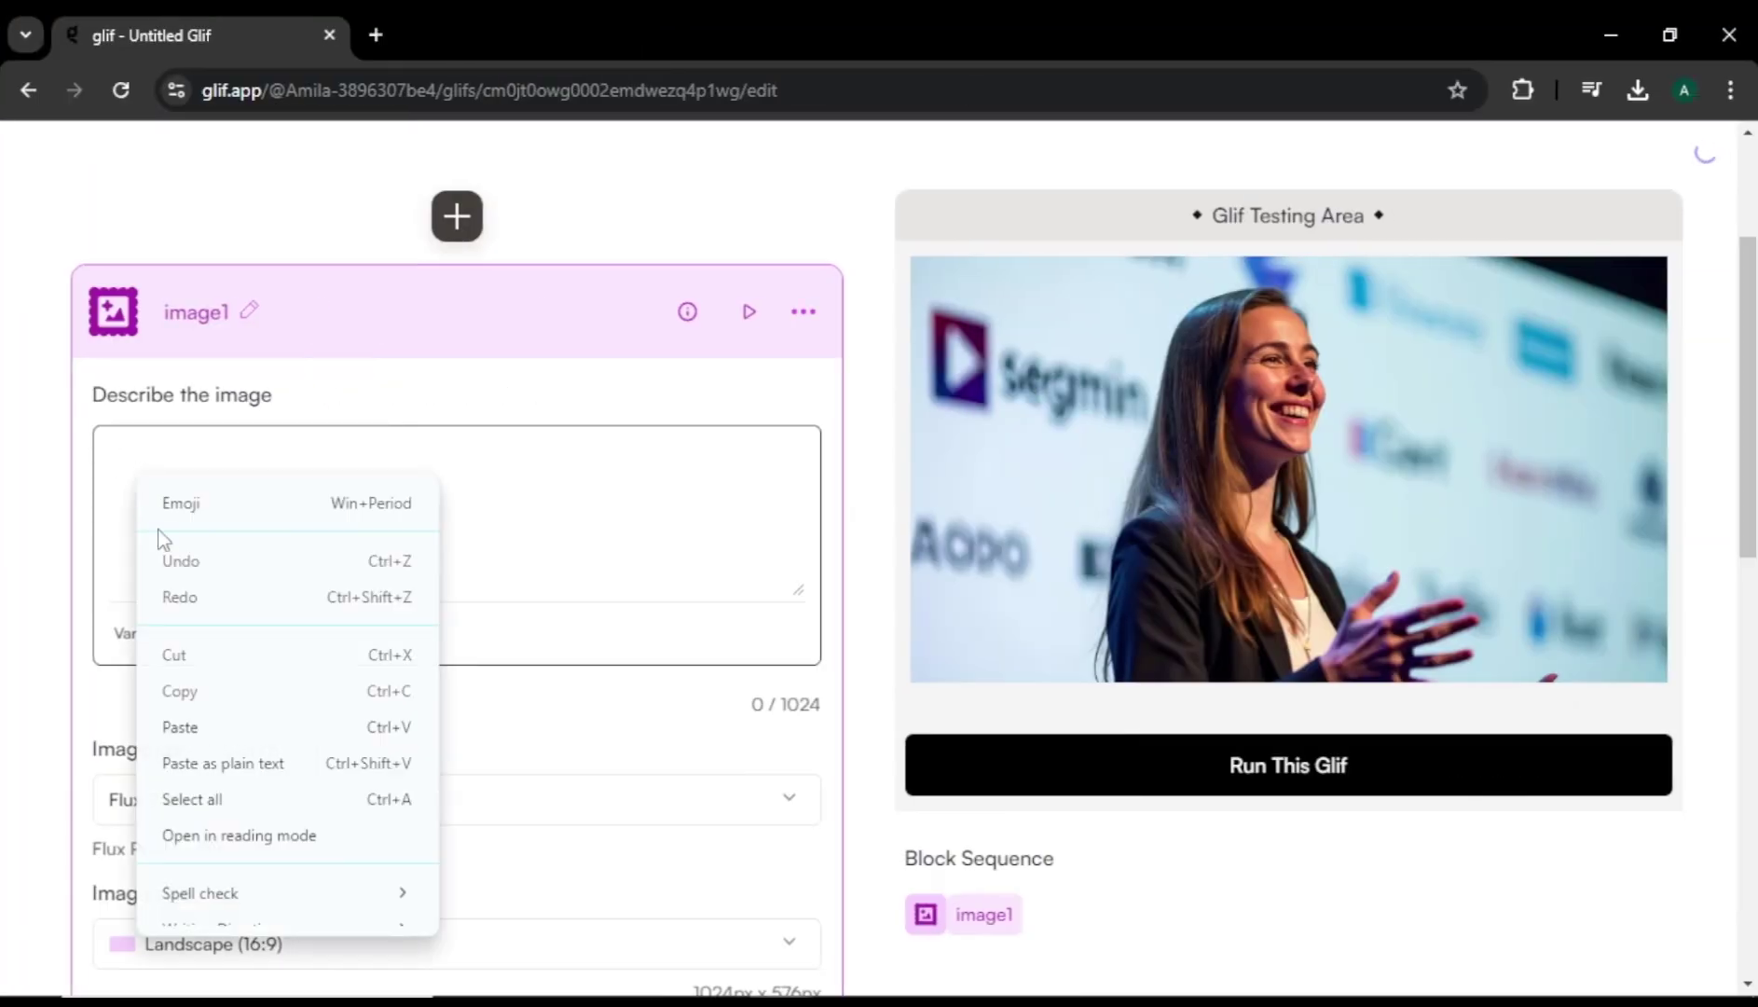
left_click(198, 728)
scroll(875, 623, "up", 1)
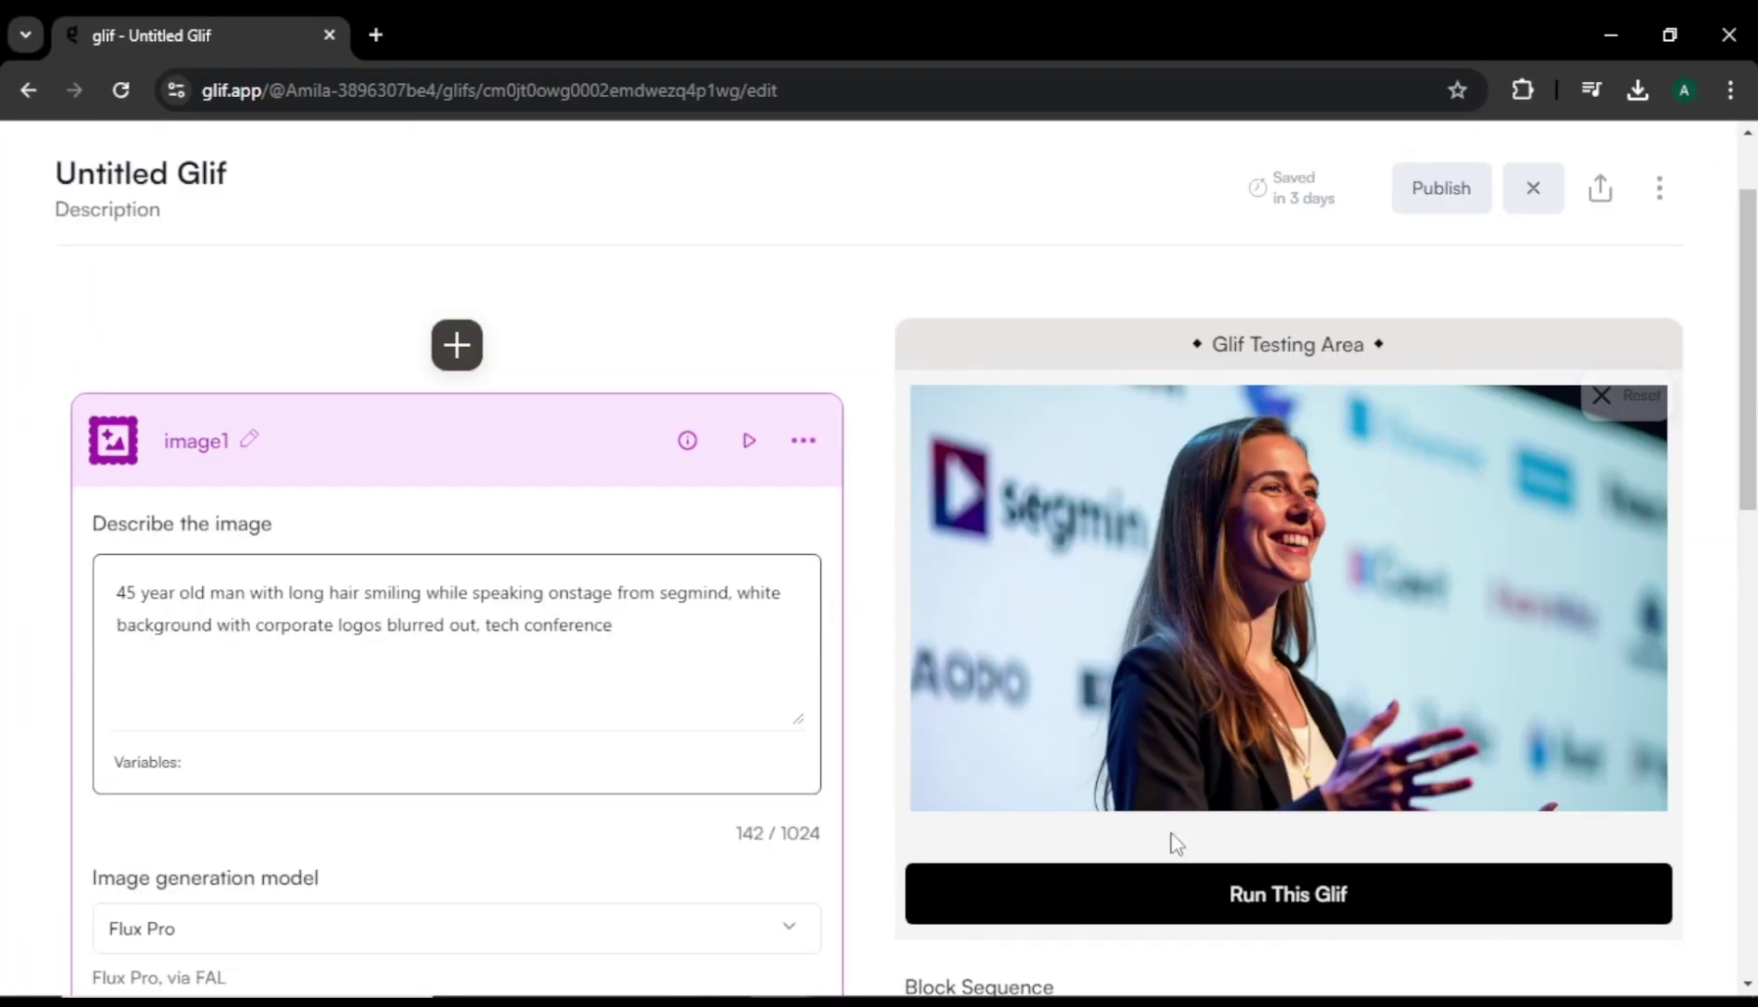
left_click(1314, 904)
scroll(1648, 870, "down", 1)
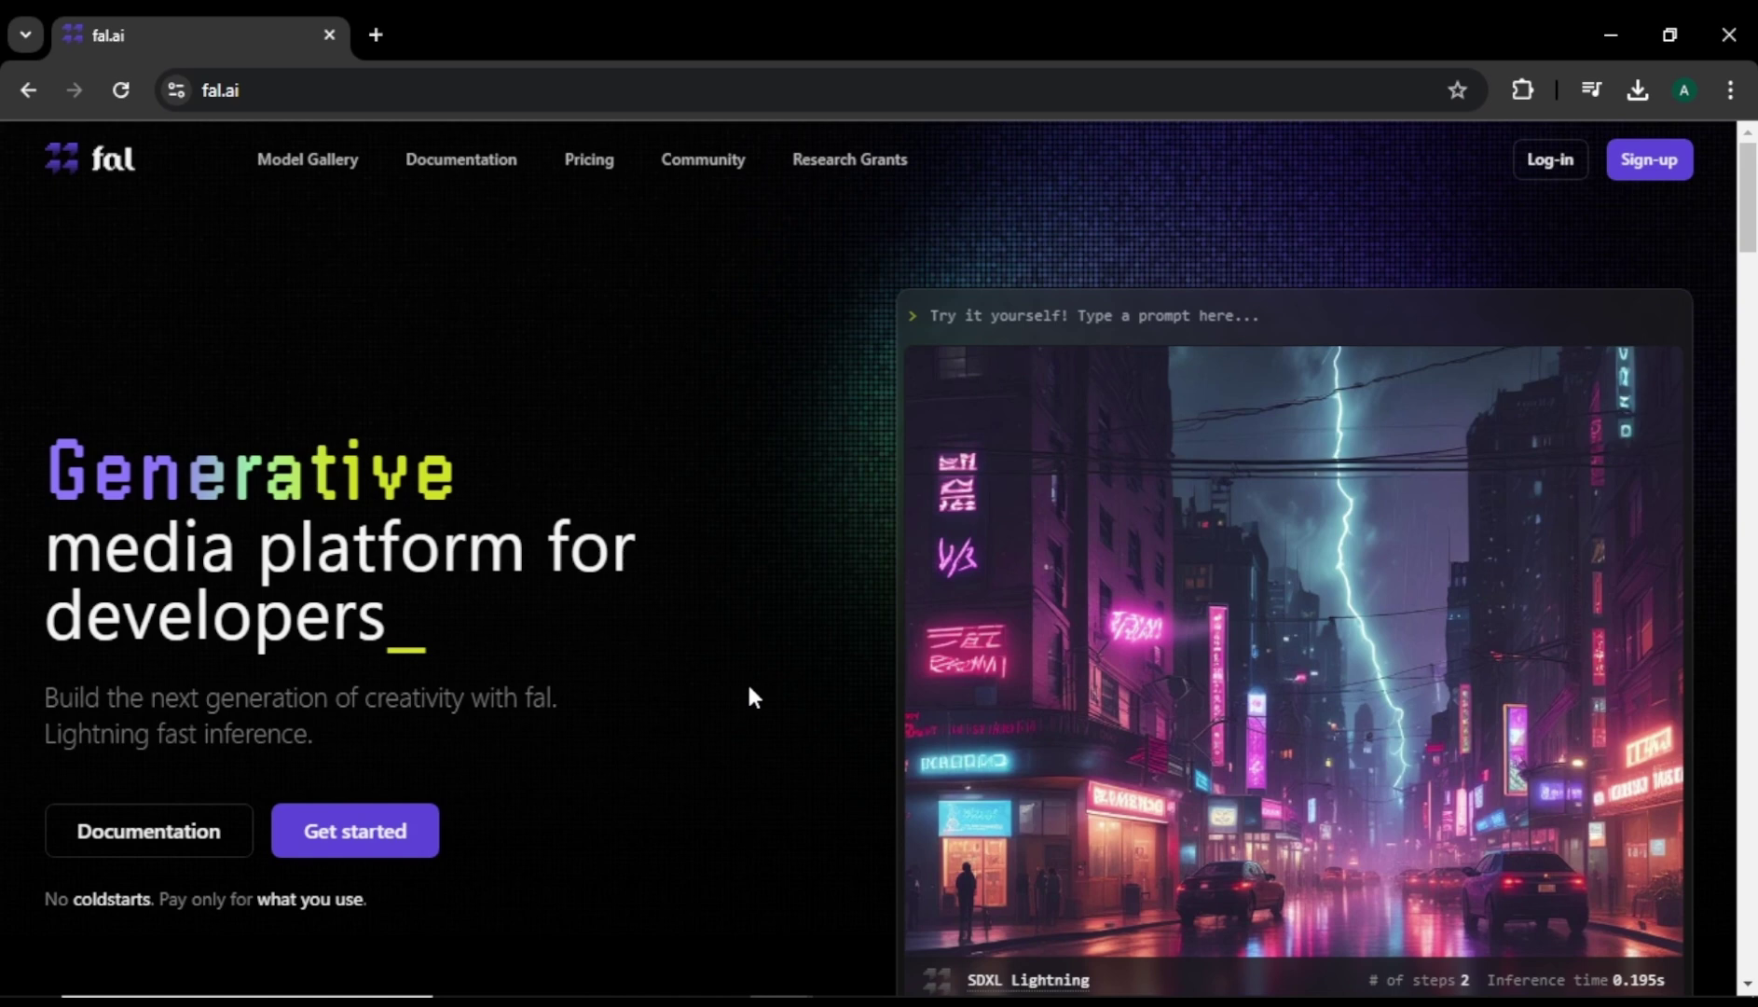
- Sign up to fal.ai with GitHub and open the FLUX Realism LoRA playground from the Model Gallery
left_click(1653, 170)
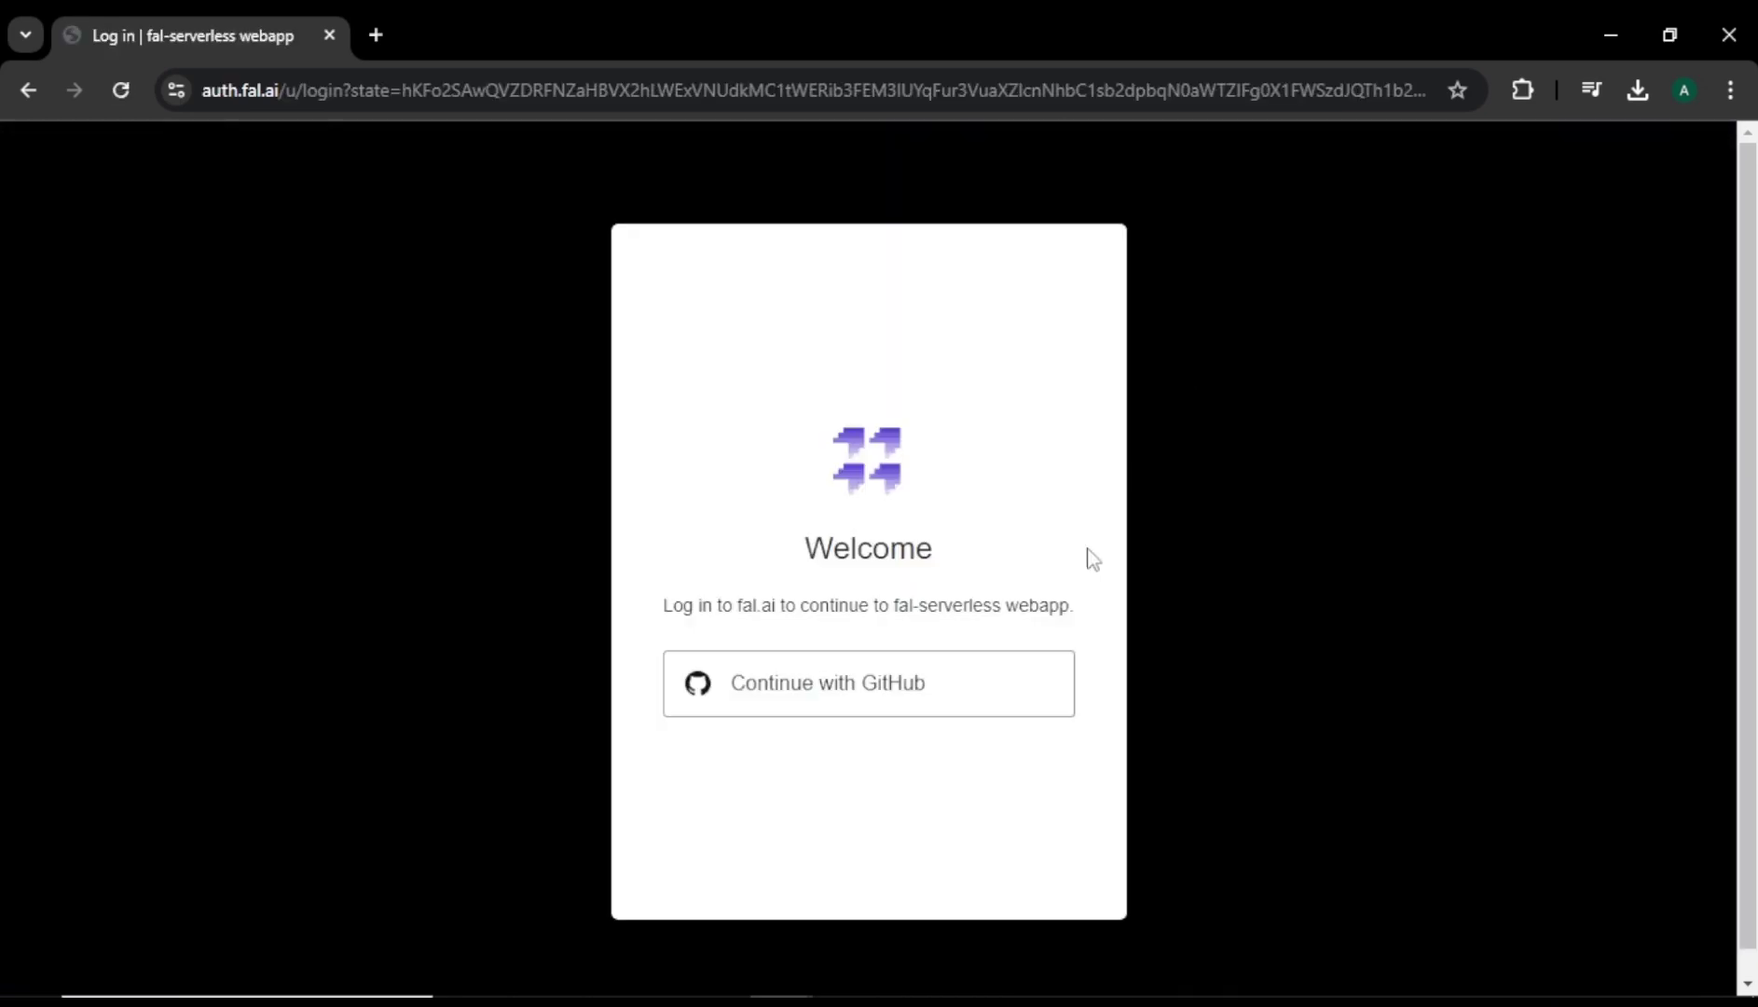
left_click(911, 699)
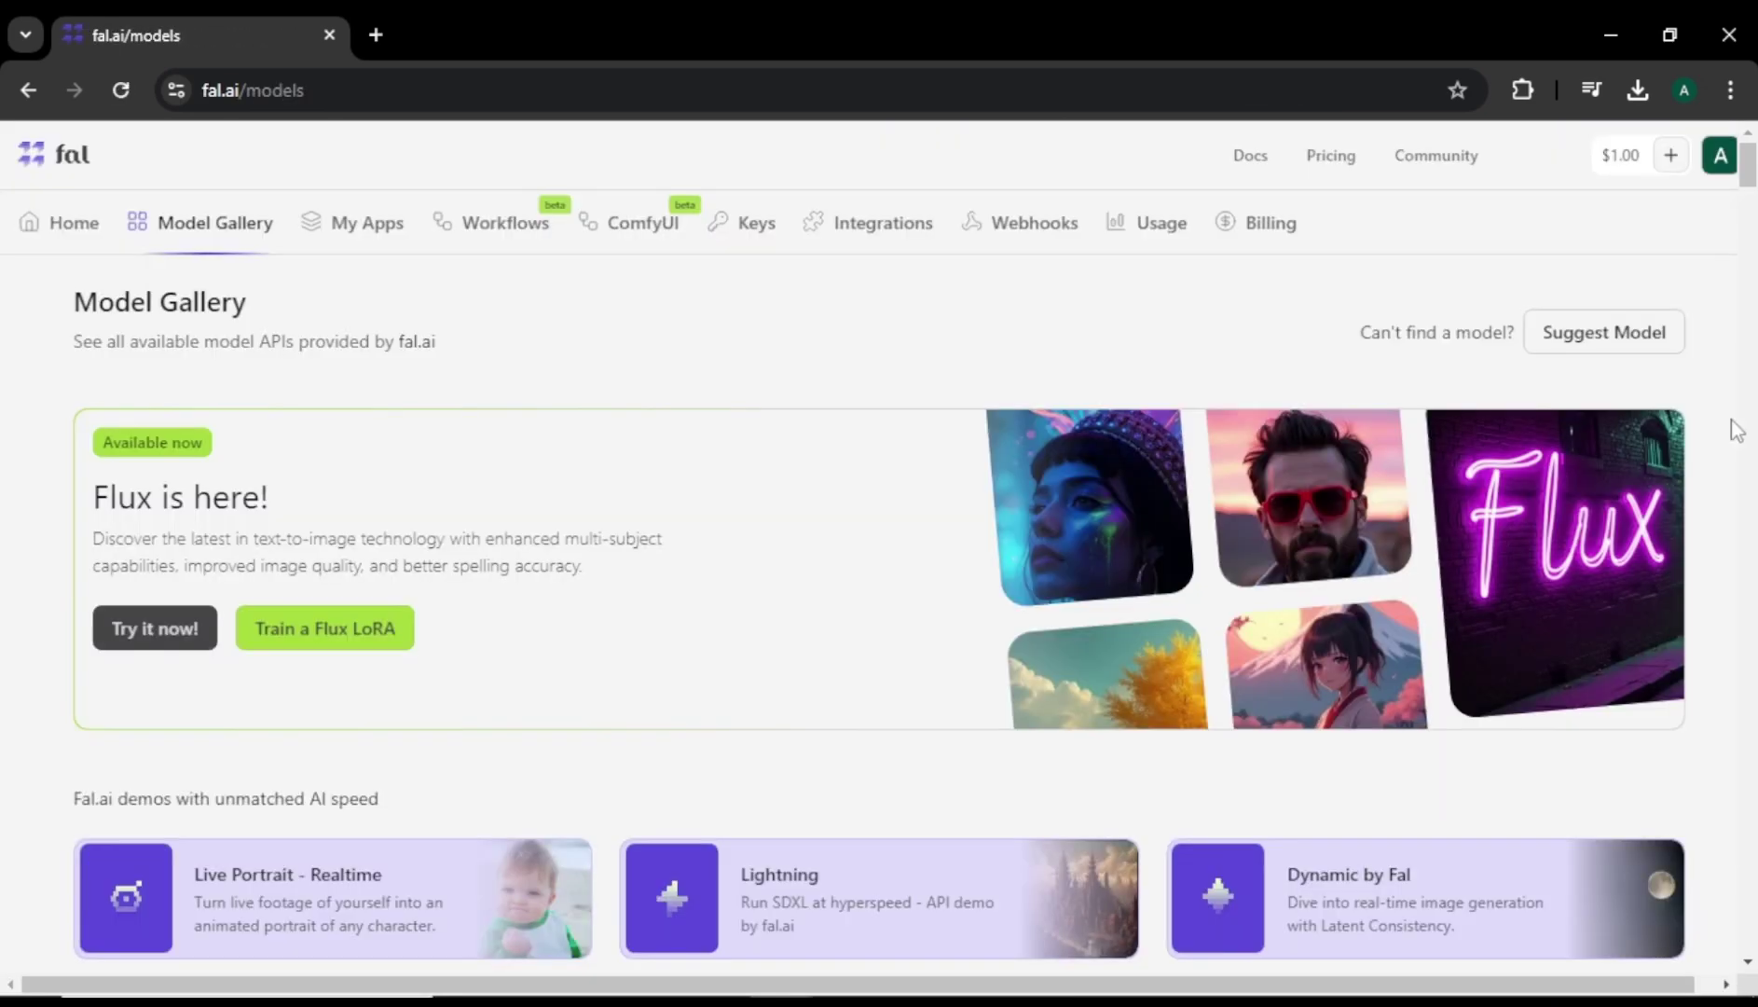
scroll(1731, 424, "down", 5)
scroll(1731, 430, "down", 3)
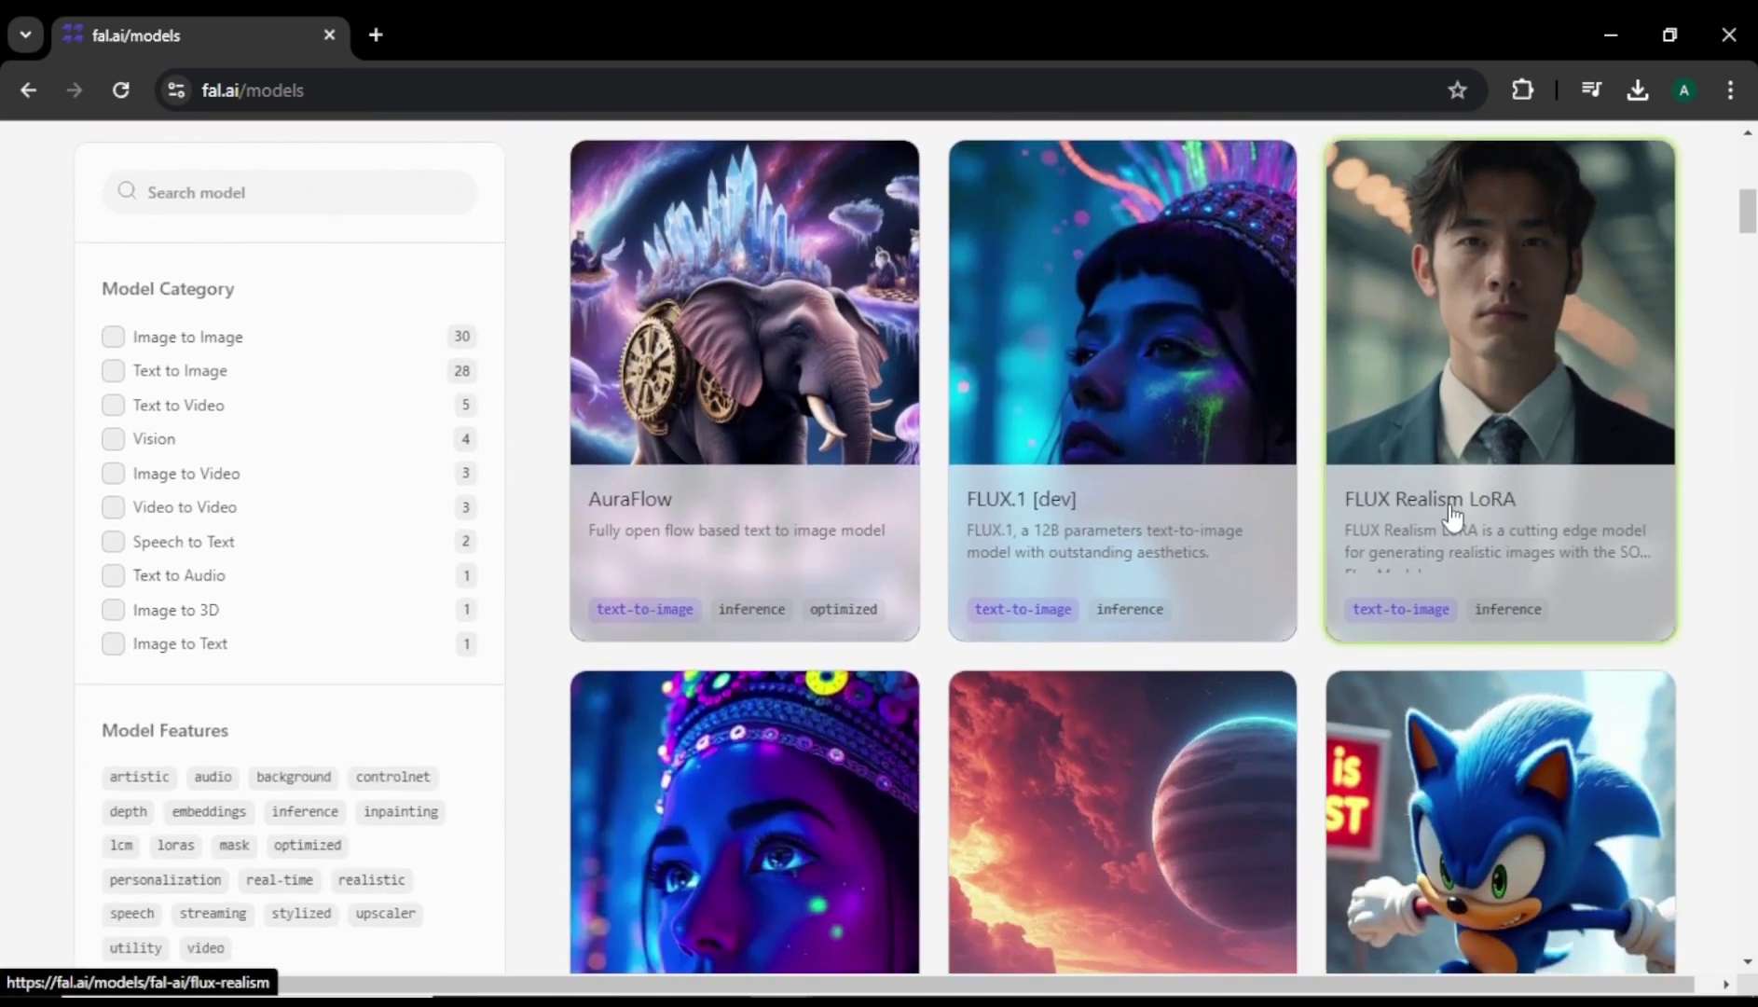
left_click(1501, 487)
scroll(1254, 476, "down", 3)
- Set the Guidance scale (CFG) to 2.5 and generate the long-haired speaker image
scroll(1253, 476, "down", 1)
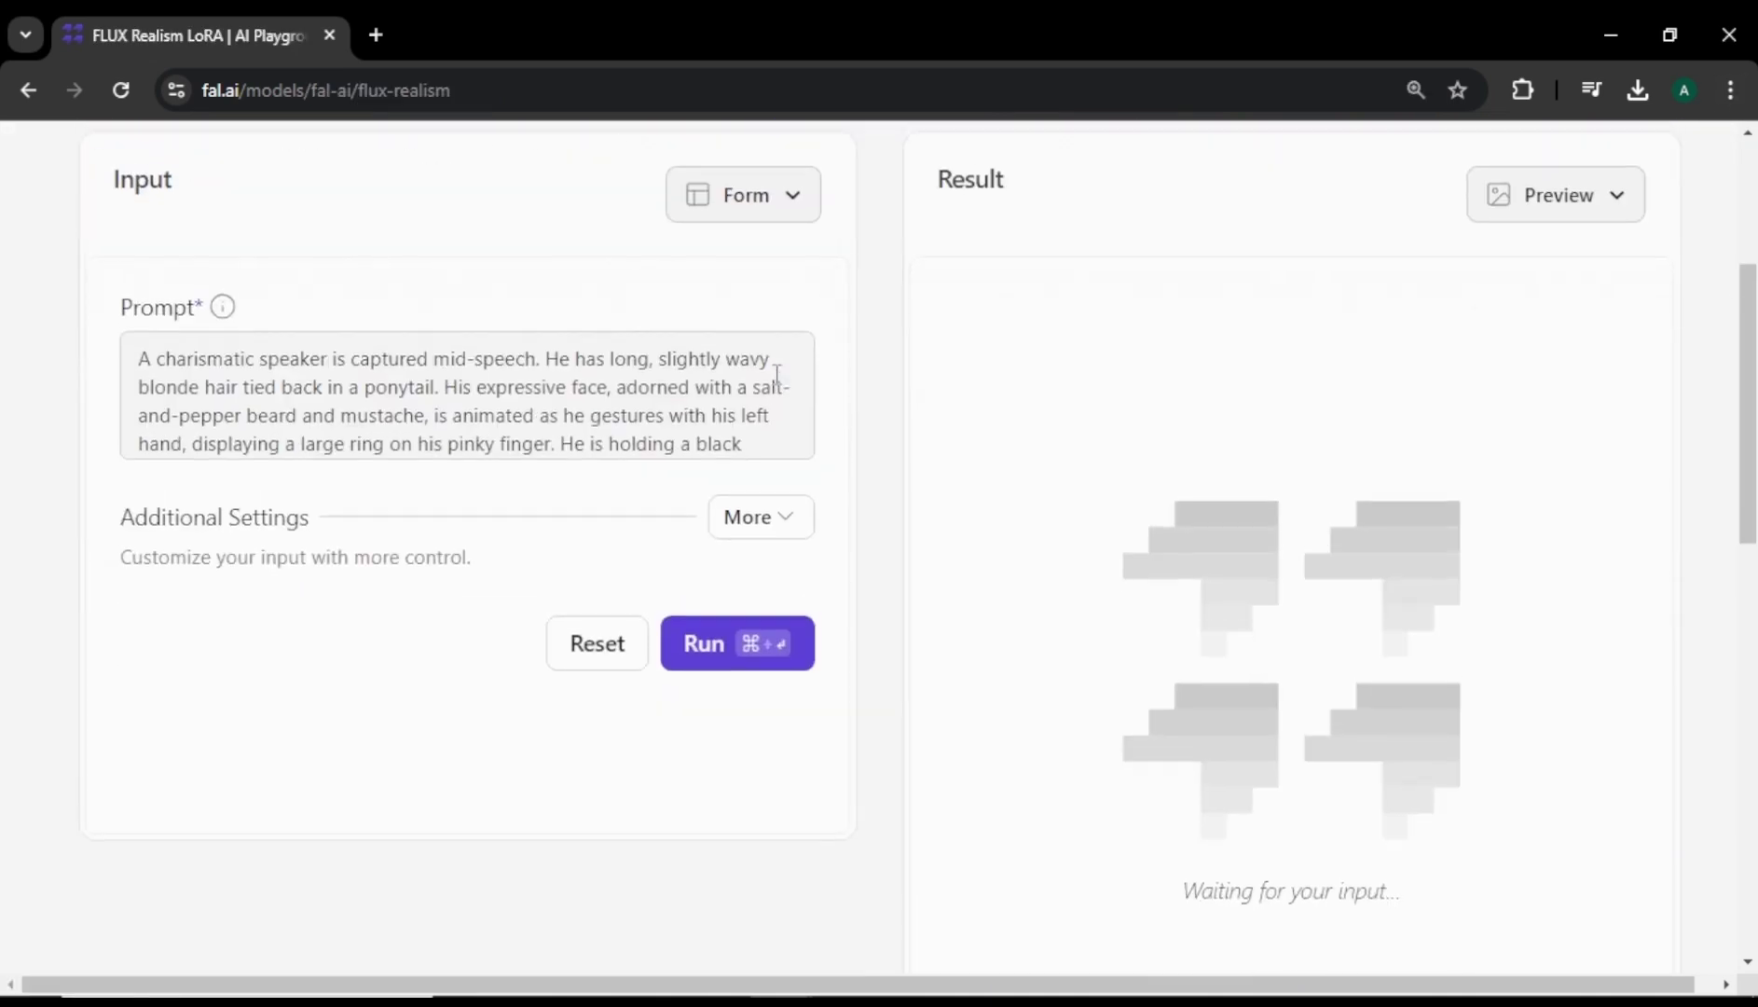
scroll(769, 380, "up", 2)
scroll(778, 472, "down", 1)
scroll(777, 472, "down", 1)
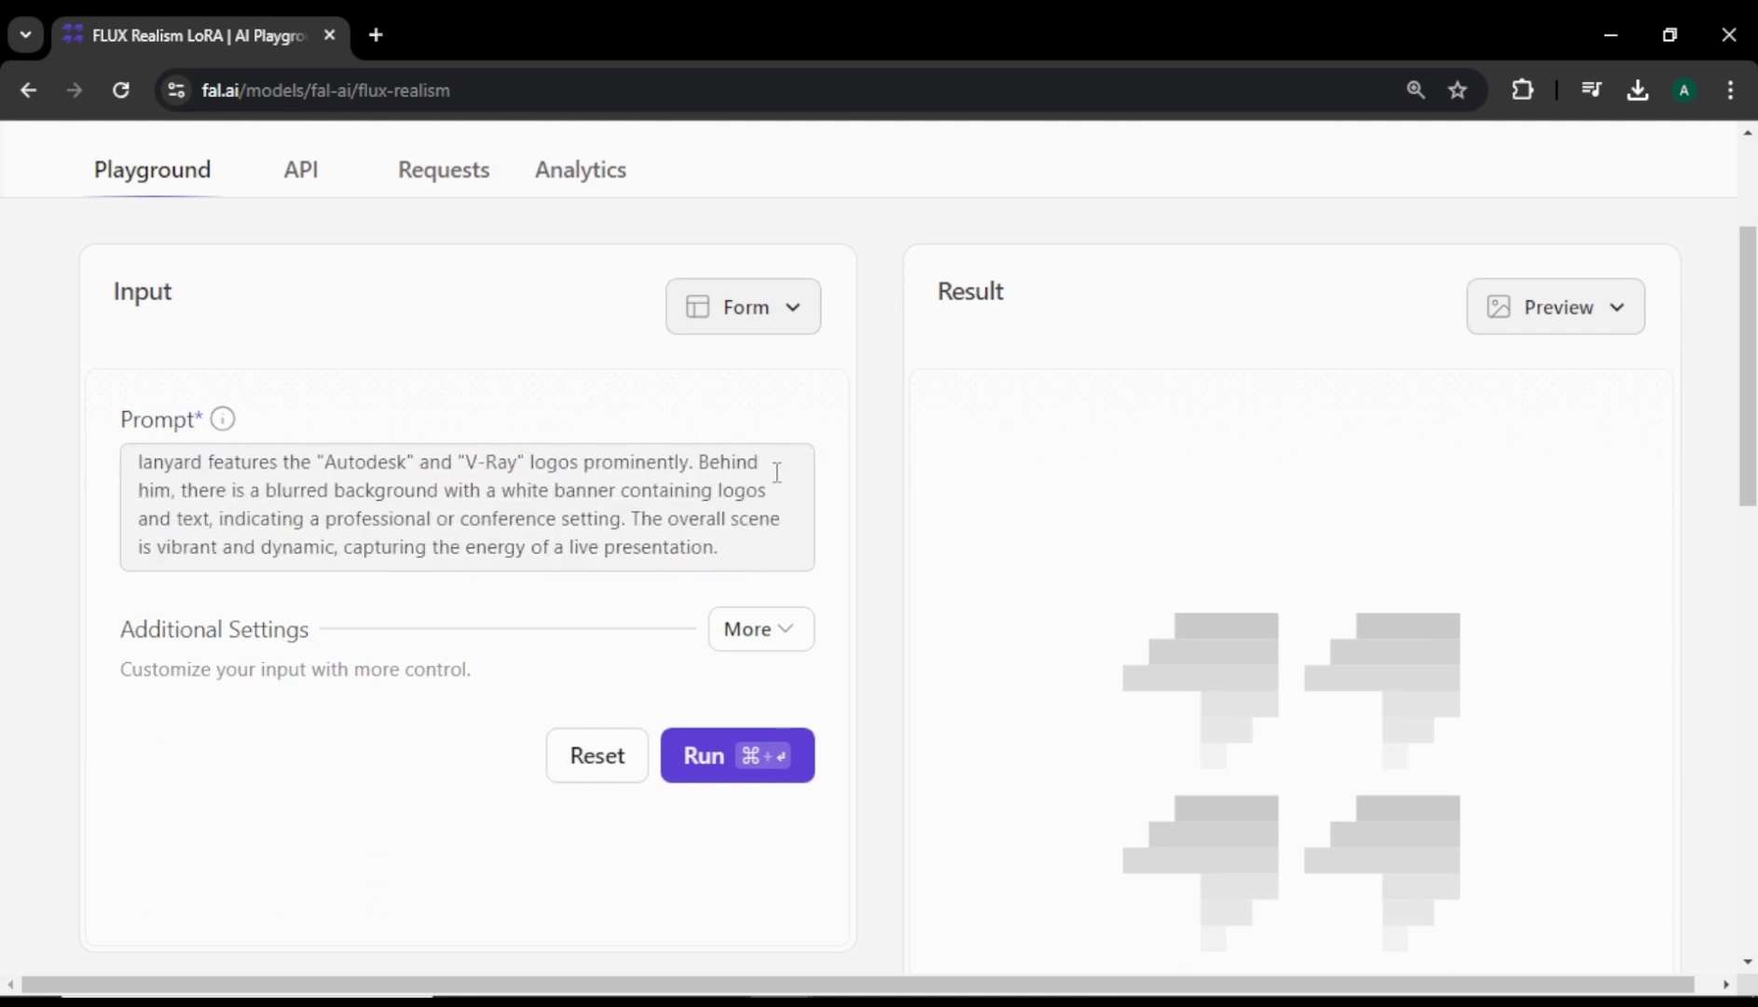
left_click(764, 631)
scroll(767, 644, "down", 5)
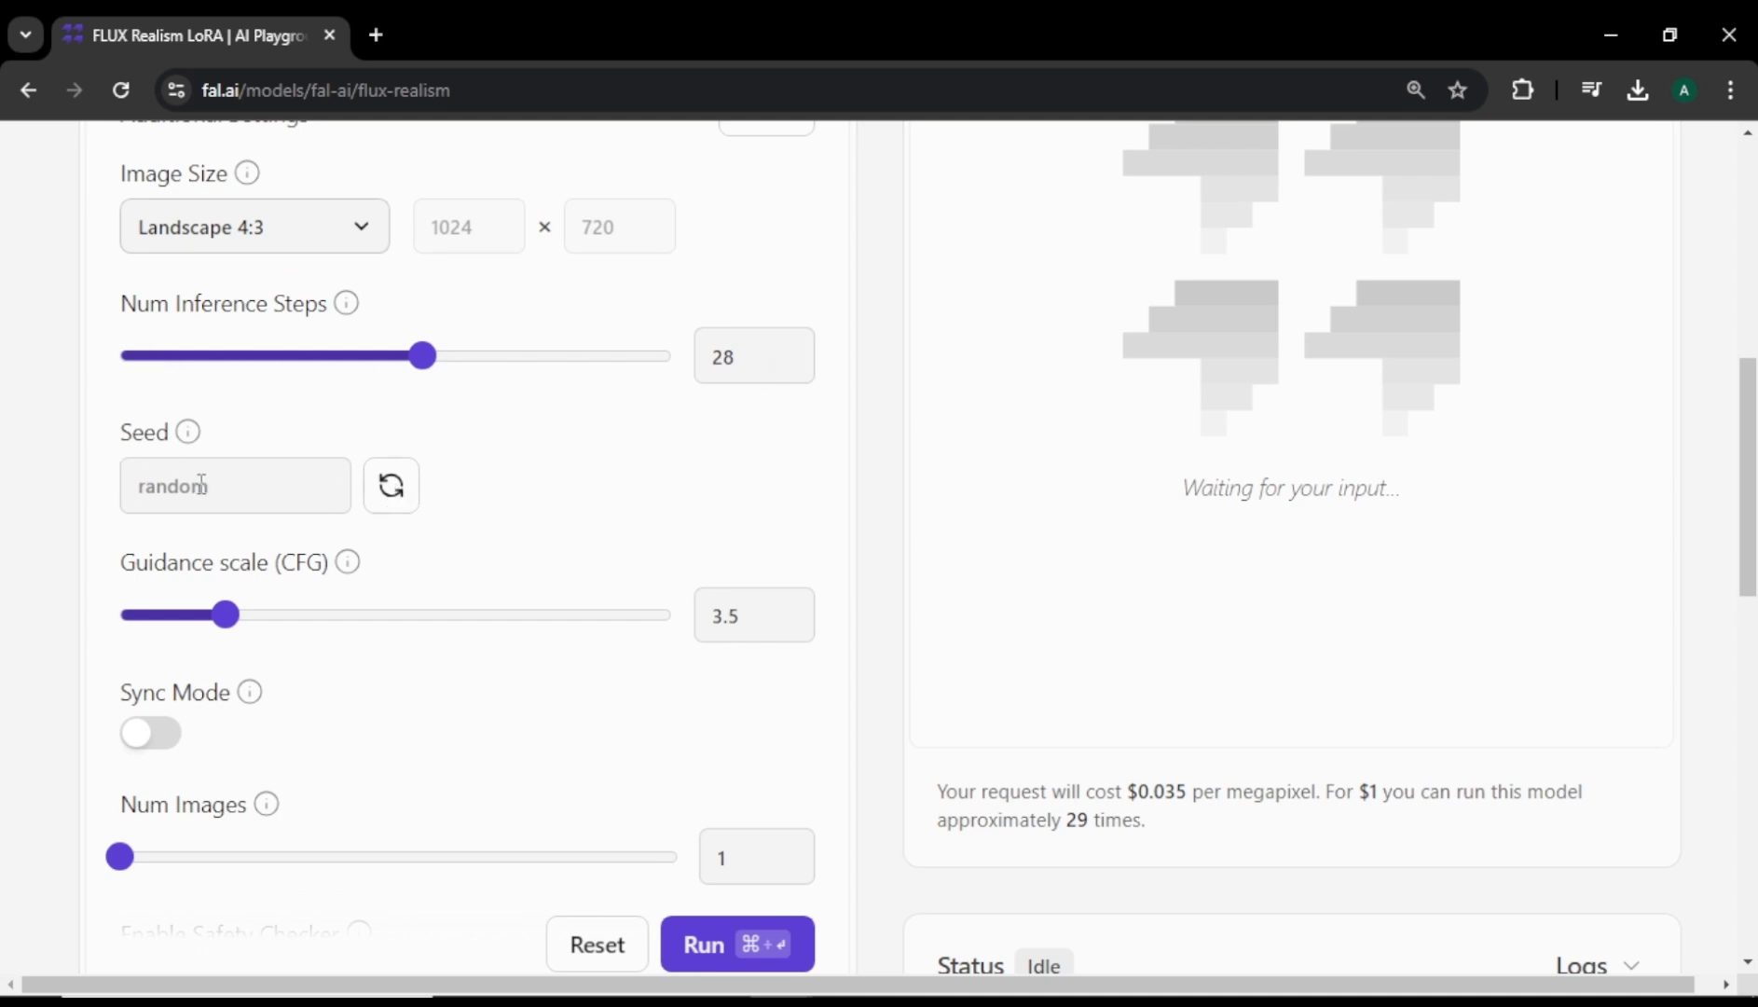
scroll(386, 490, "down", 1)
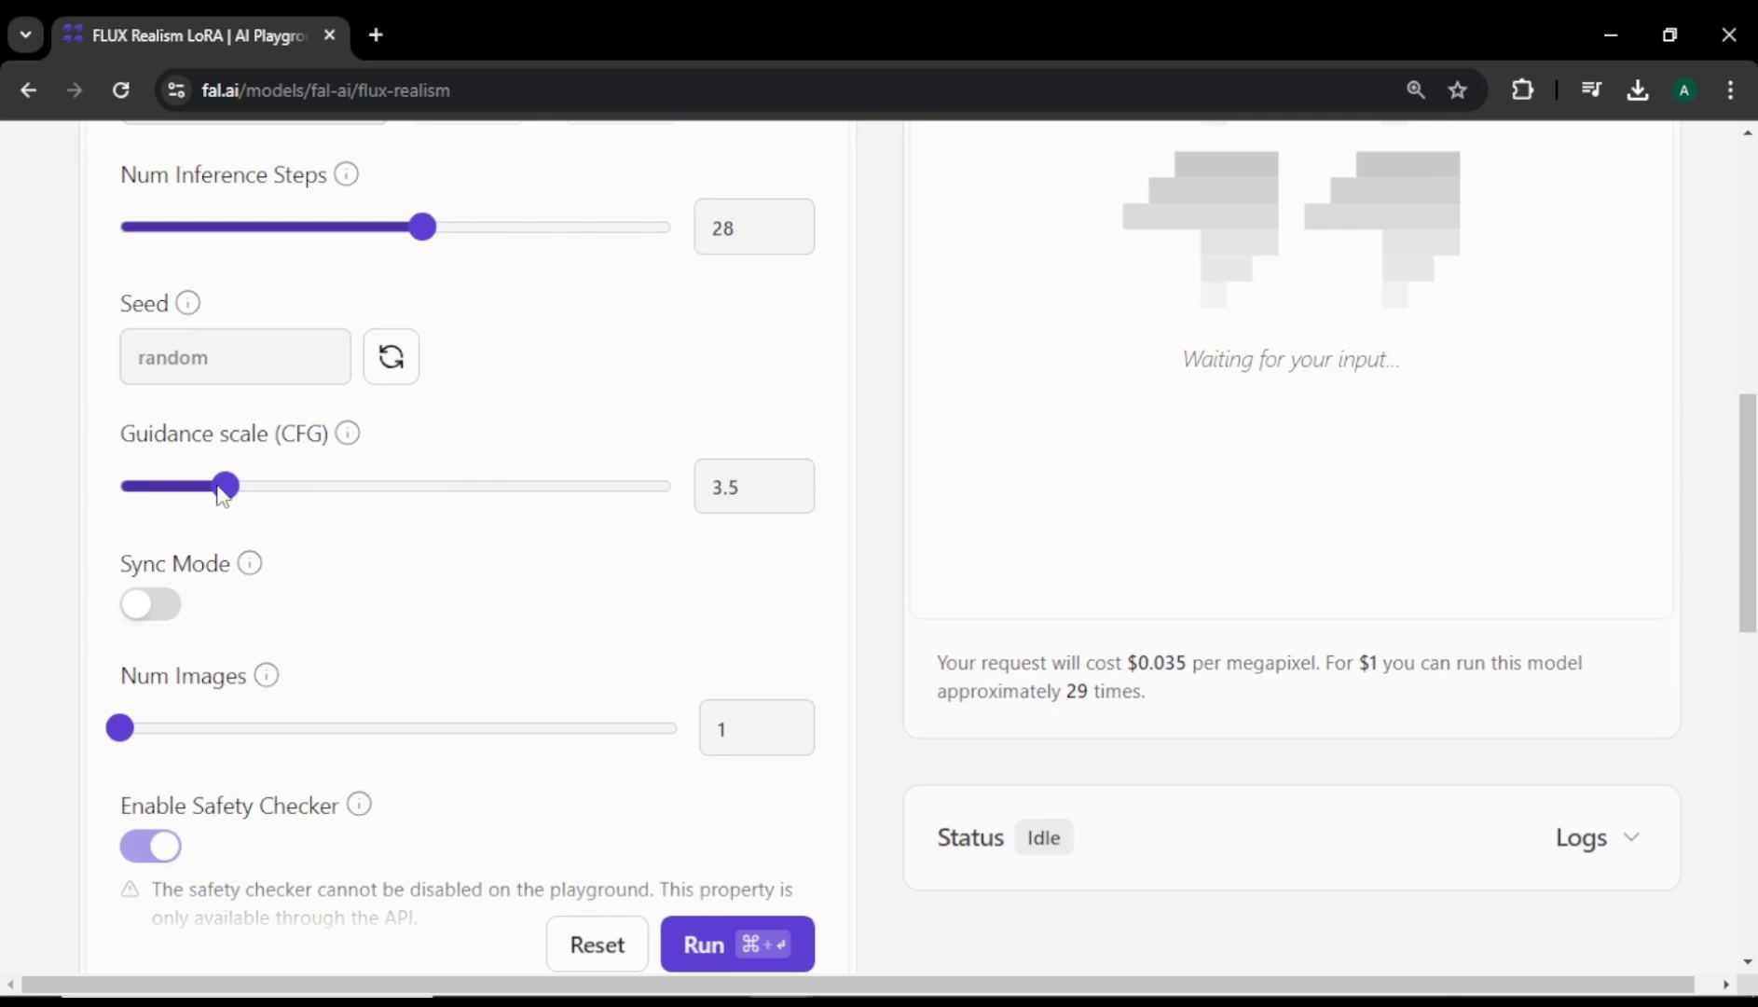
left_click_drag(222, 494, 189, 503)
left_click(776, 947)
- Copy the full speaker description from the fal.ai prompt
scroll(1354, 687, "up", 4)
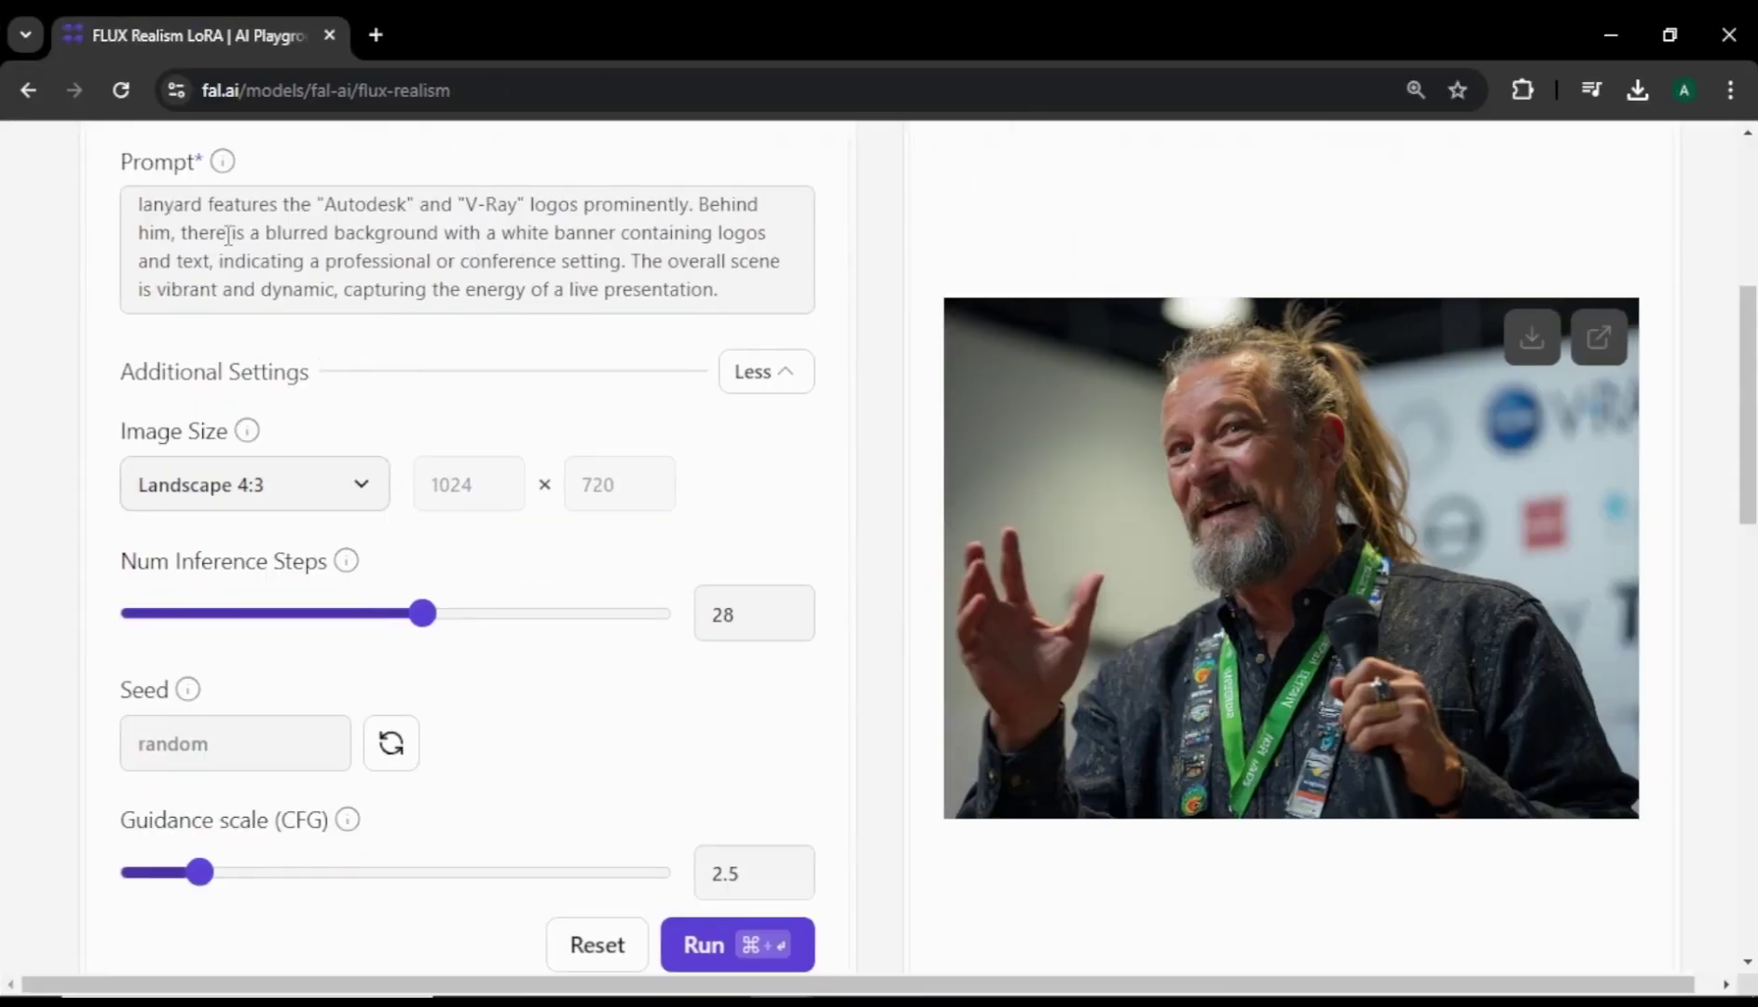
left_click(225, 233)
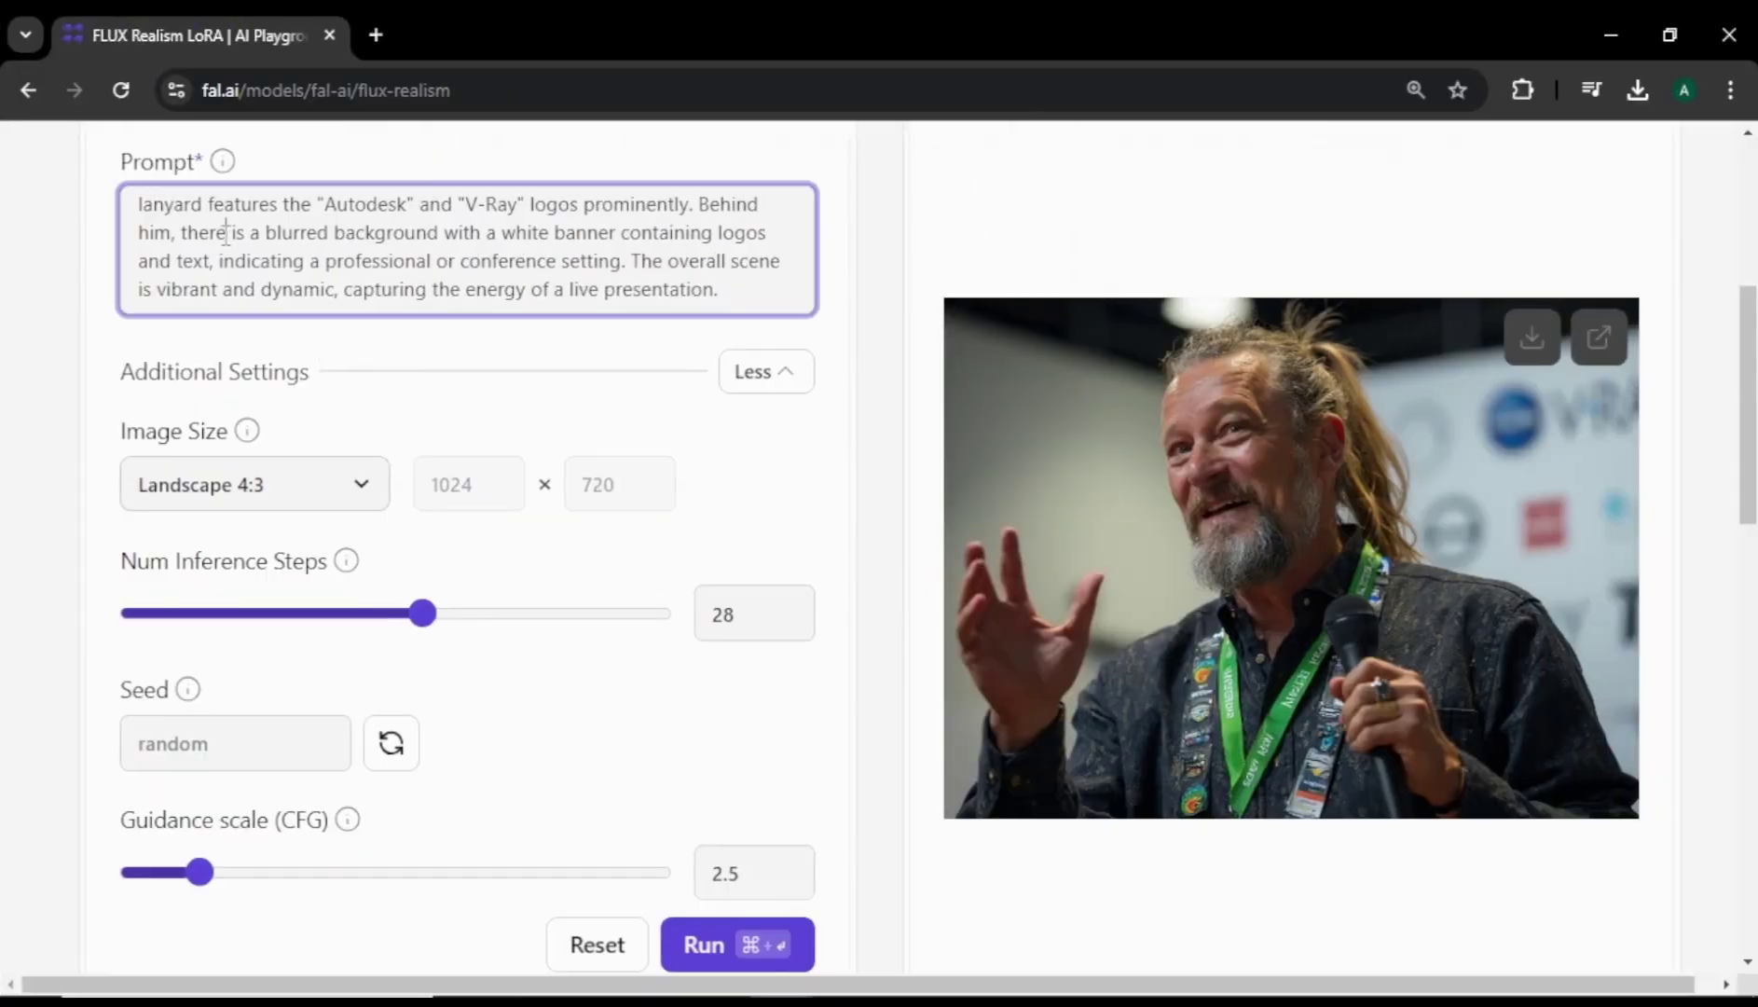
key("ctrl+a")
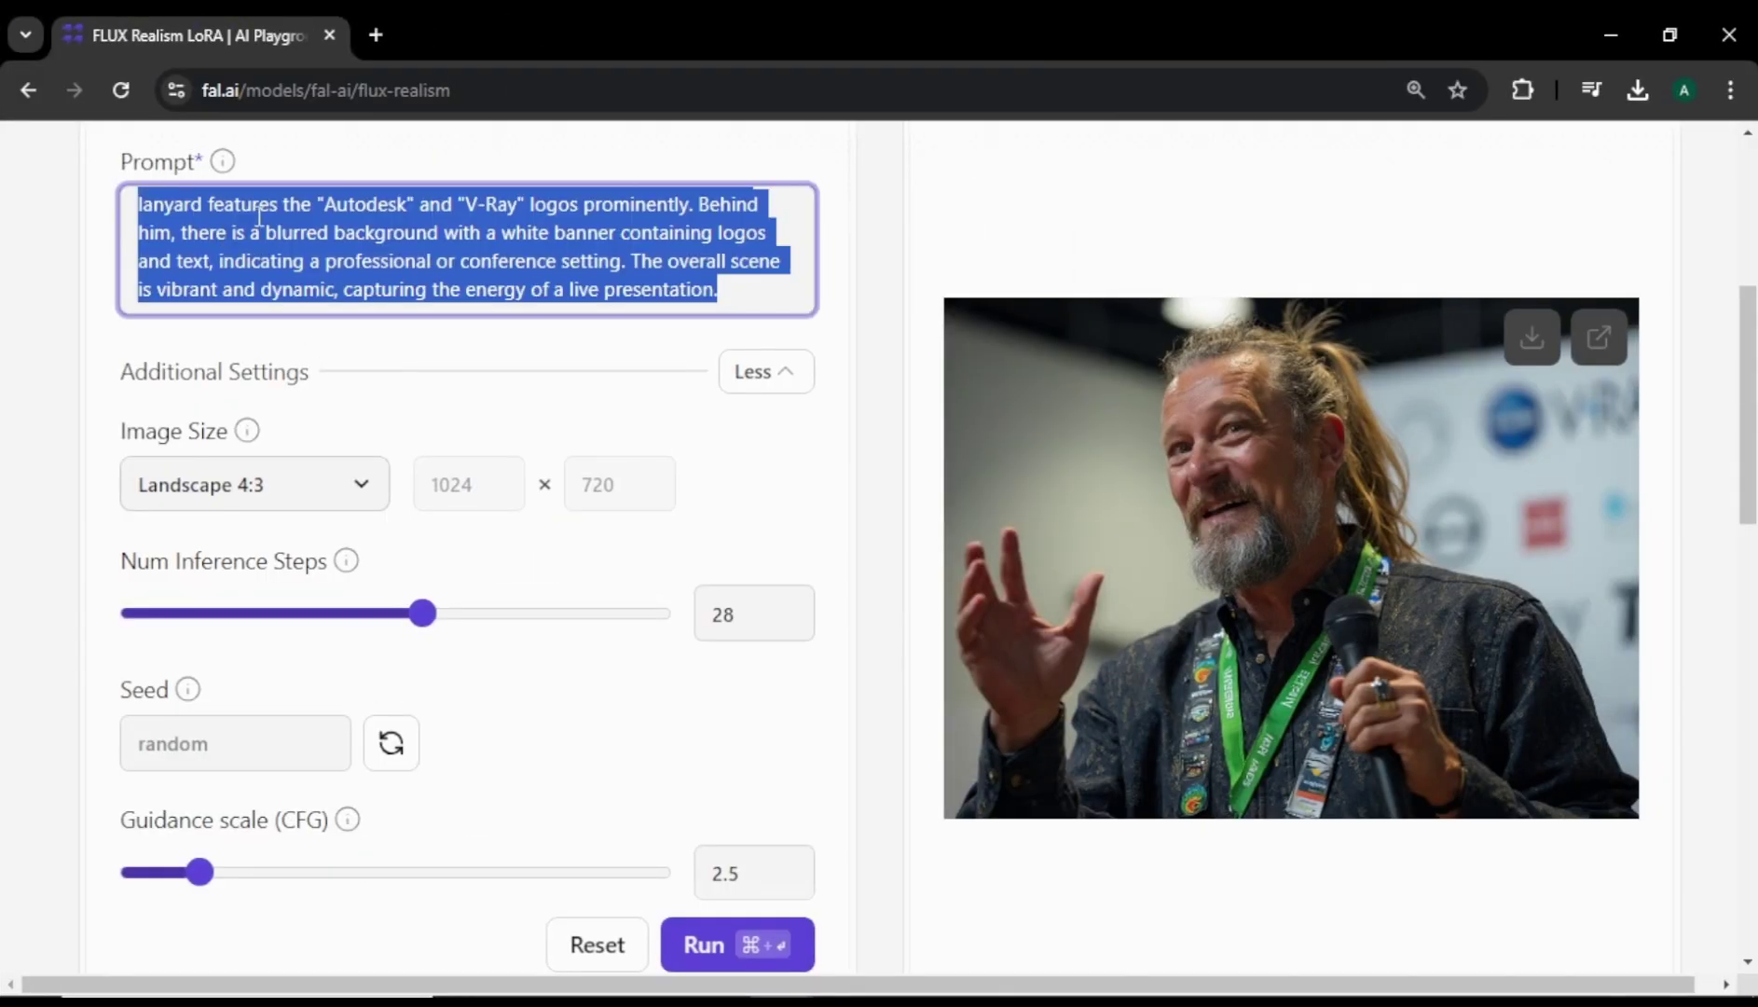
right_click(257, 217)
left_click(313, 345)
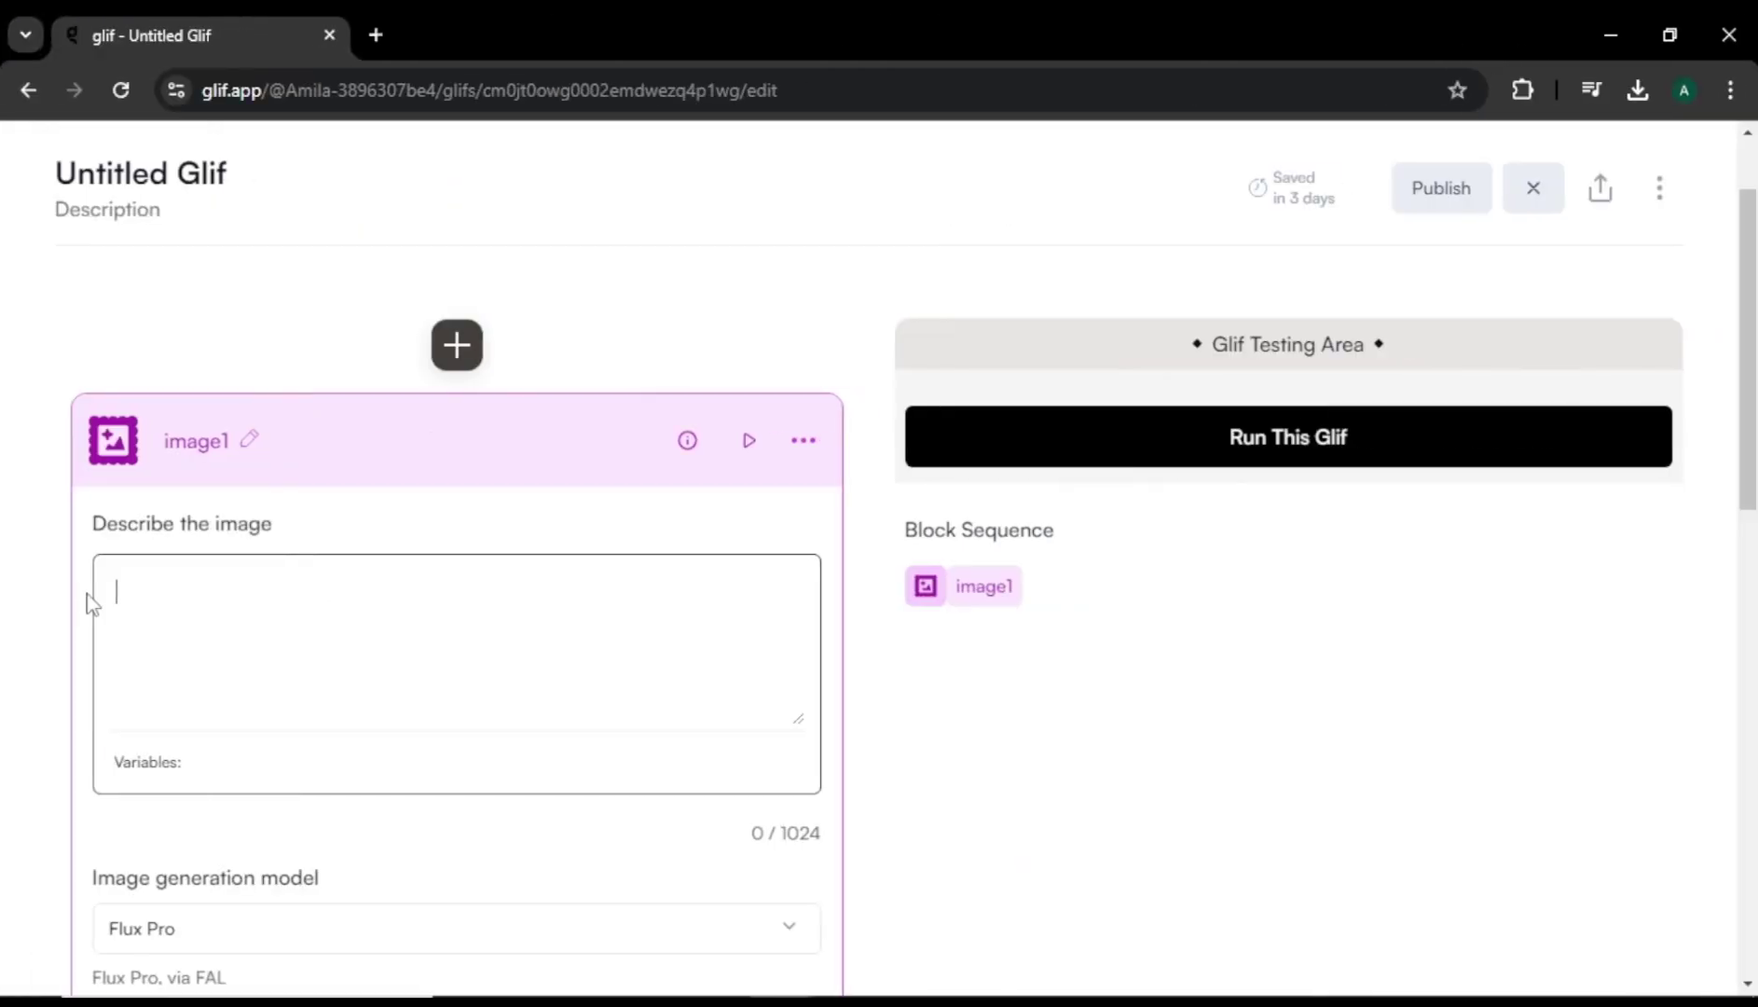
- Paste the fal.ai speaker description into the Glif image prompt and set prompt power to 3
right_click(140, 599)
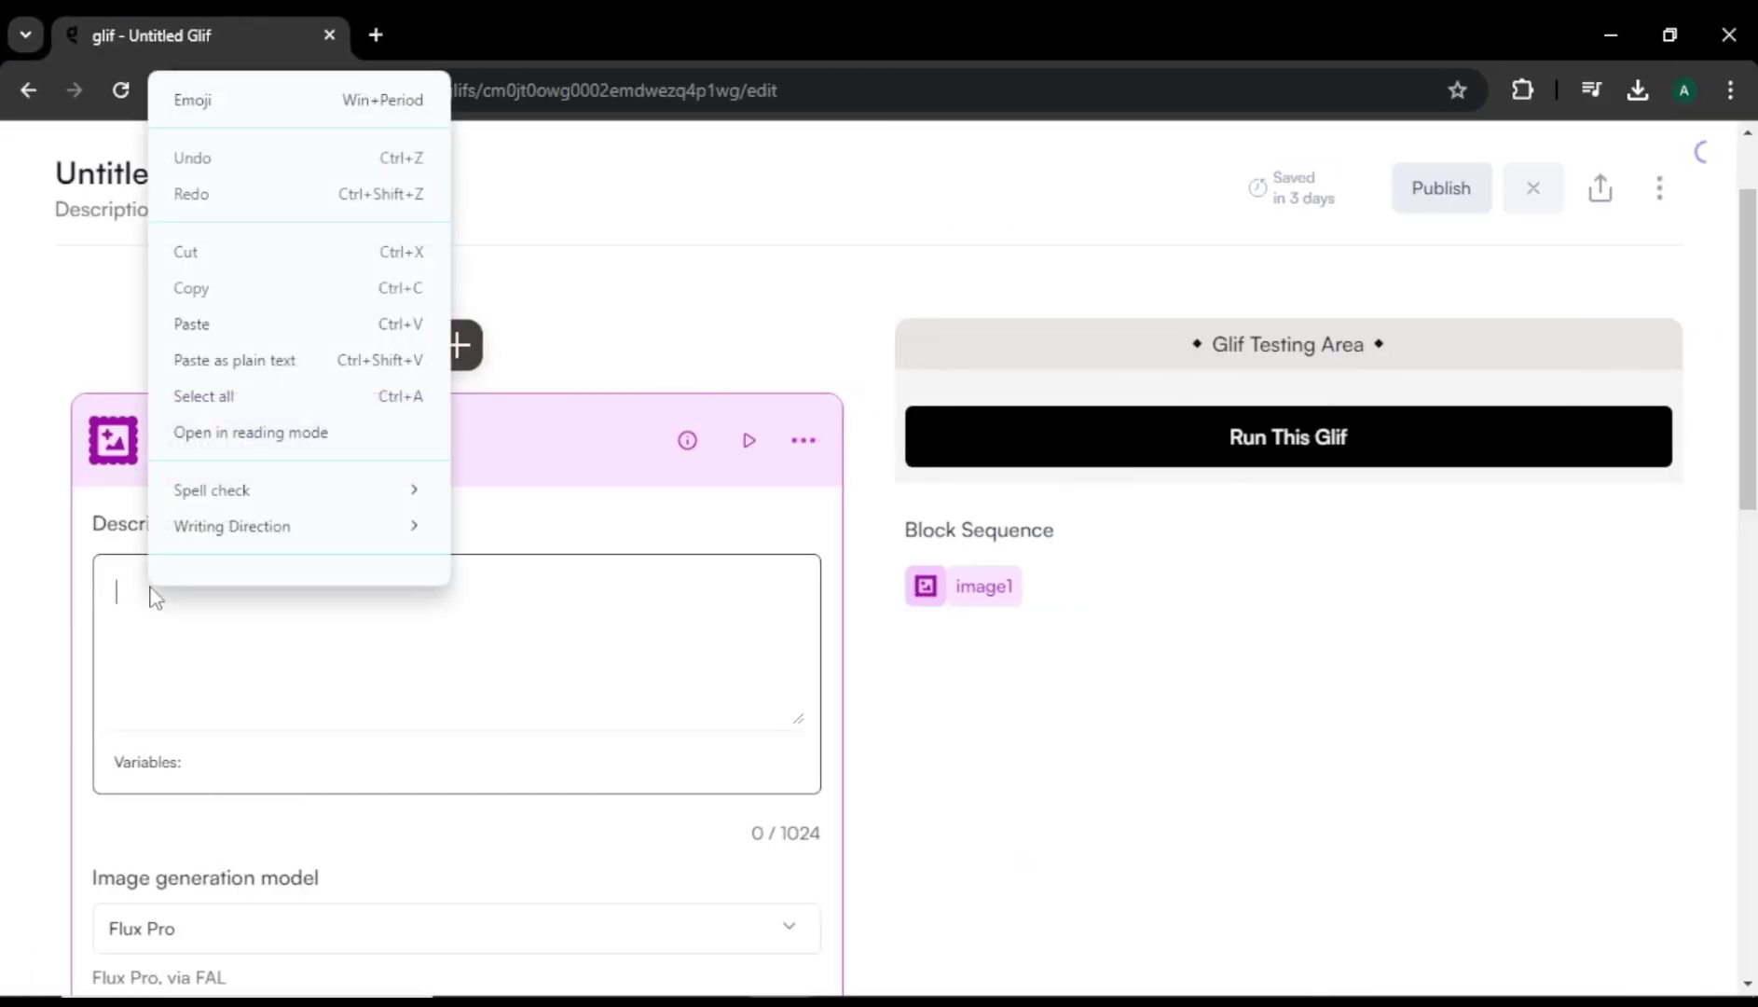
left_click(194, 338)
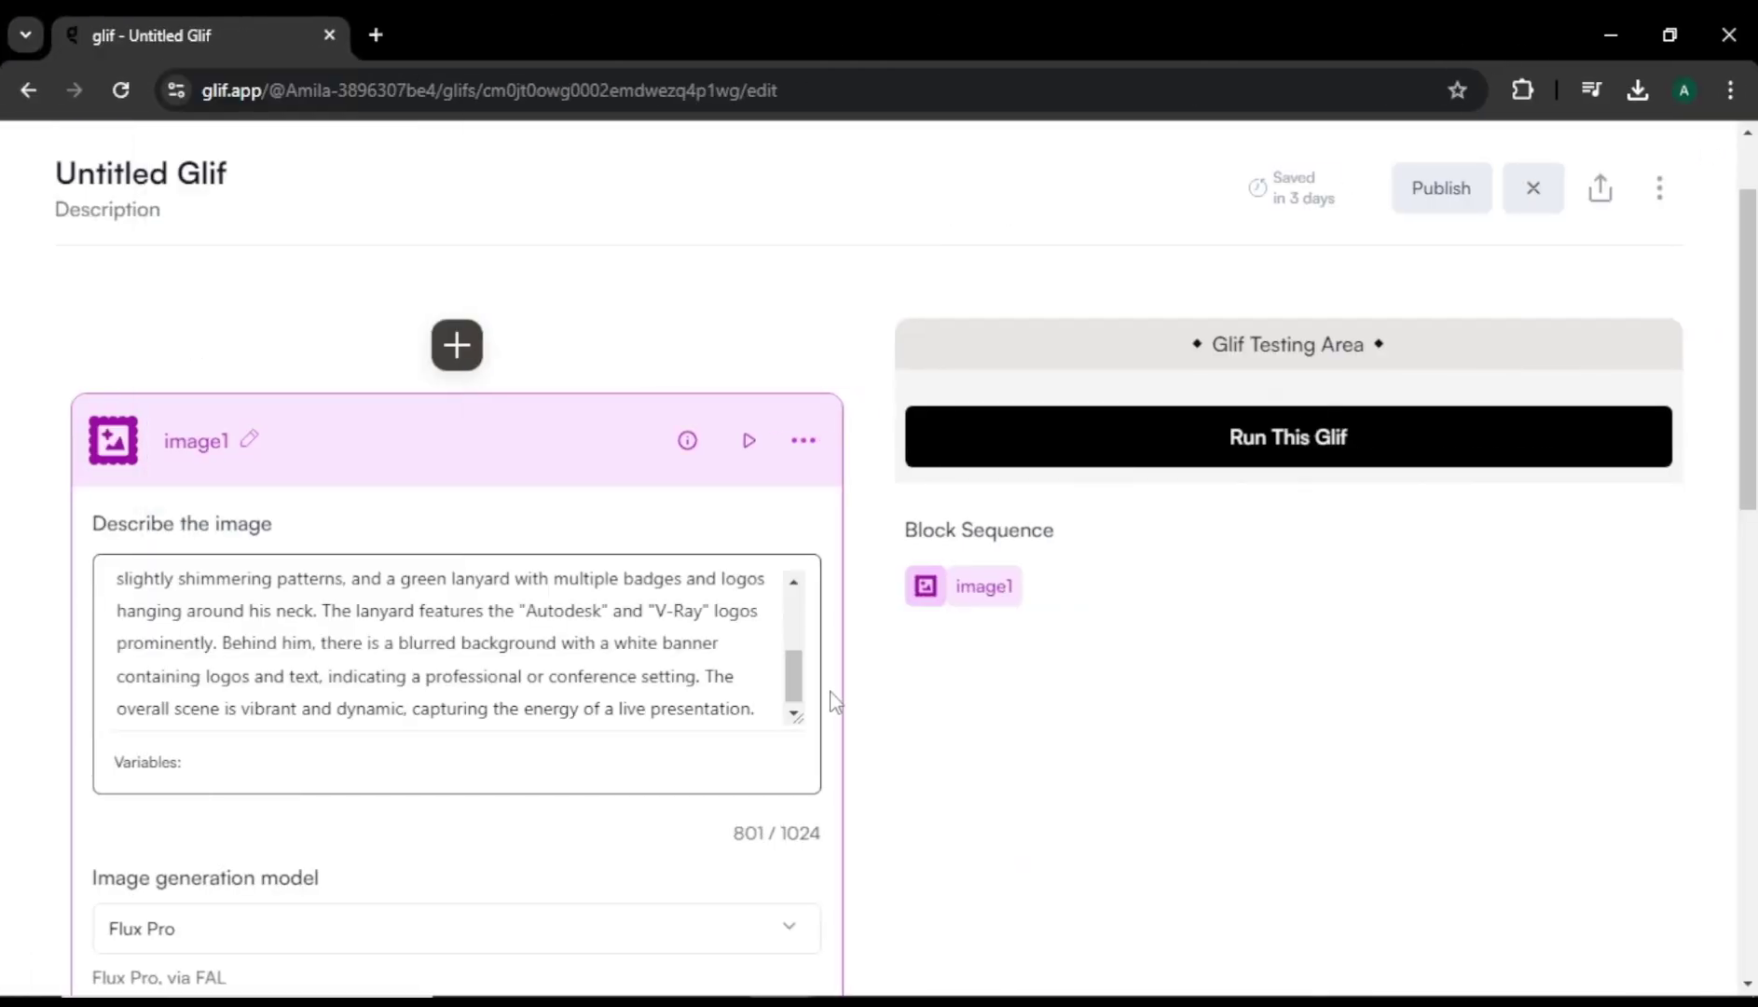
scroll(830, 704, "down", 7)
scroll(832, 697, "down", 1)
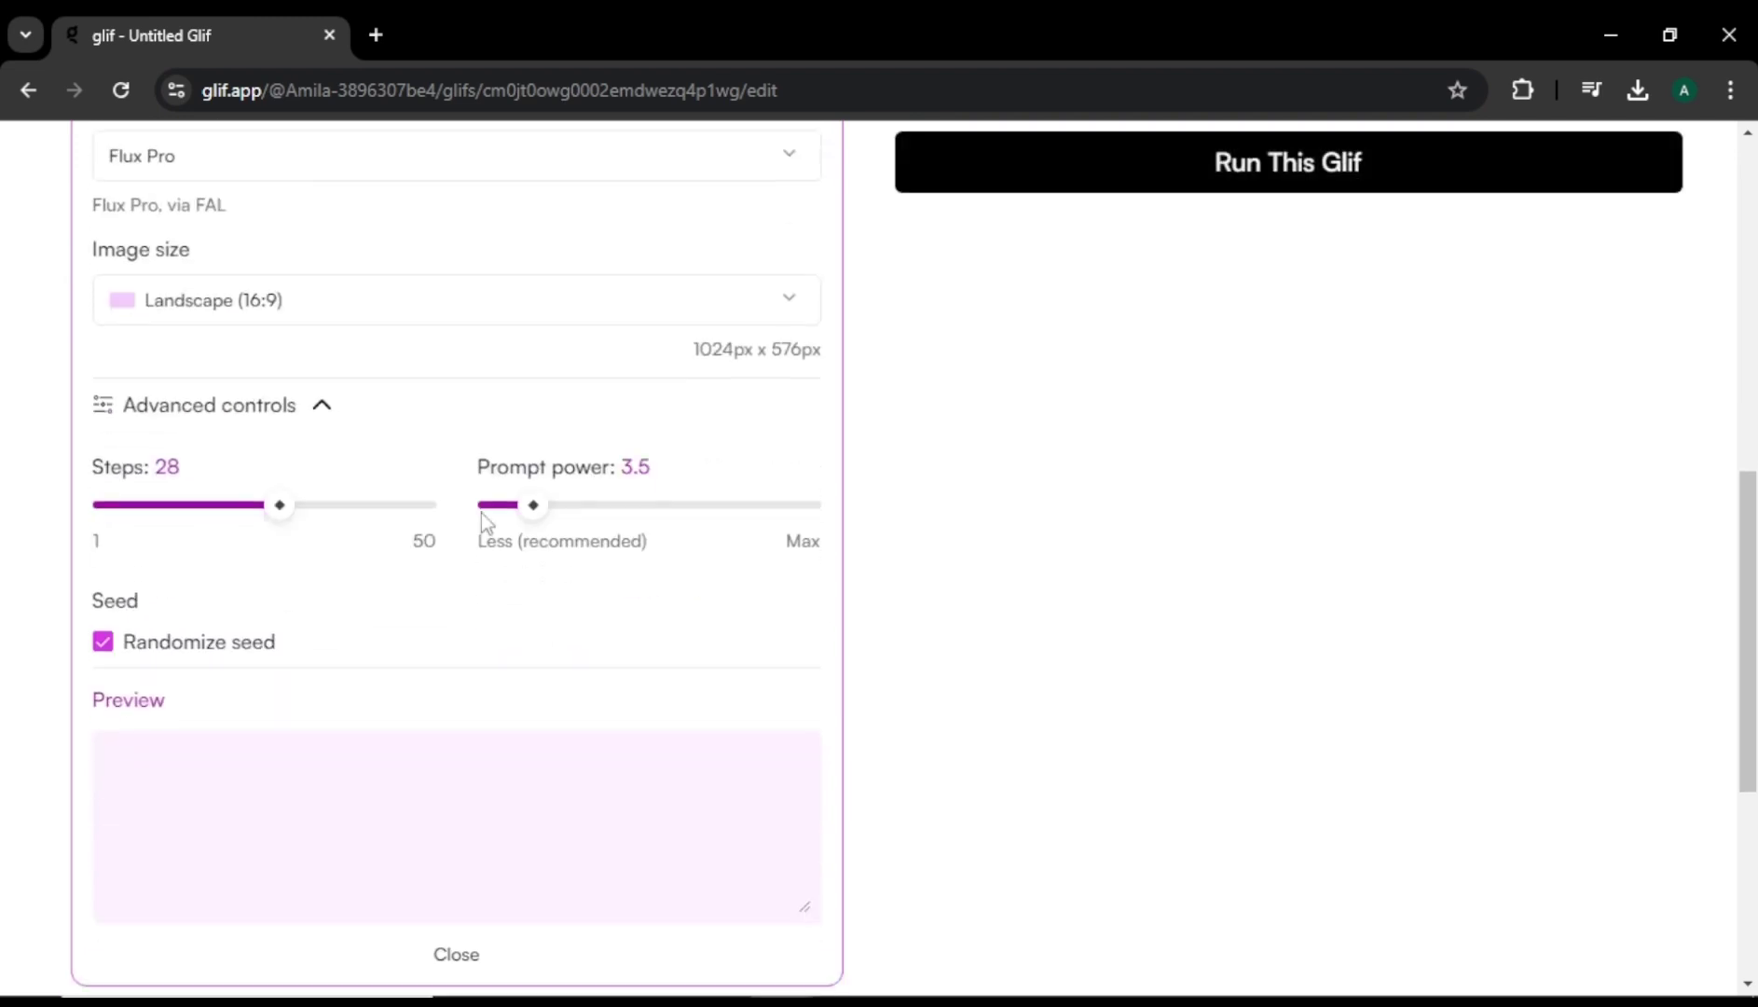
left_click(533, 507)
left_click_drag(533, 507, 503, 523)
- Run the glif to generate a new Flux Pro speaker photo
scroll(918, 627, "up", 4)
scroll(923, 629, "up", 4)
left_click(1220, 439)
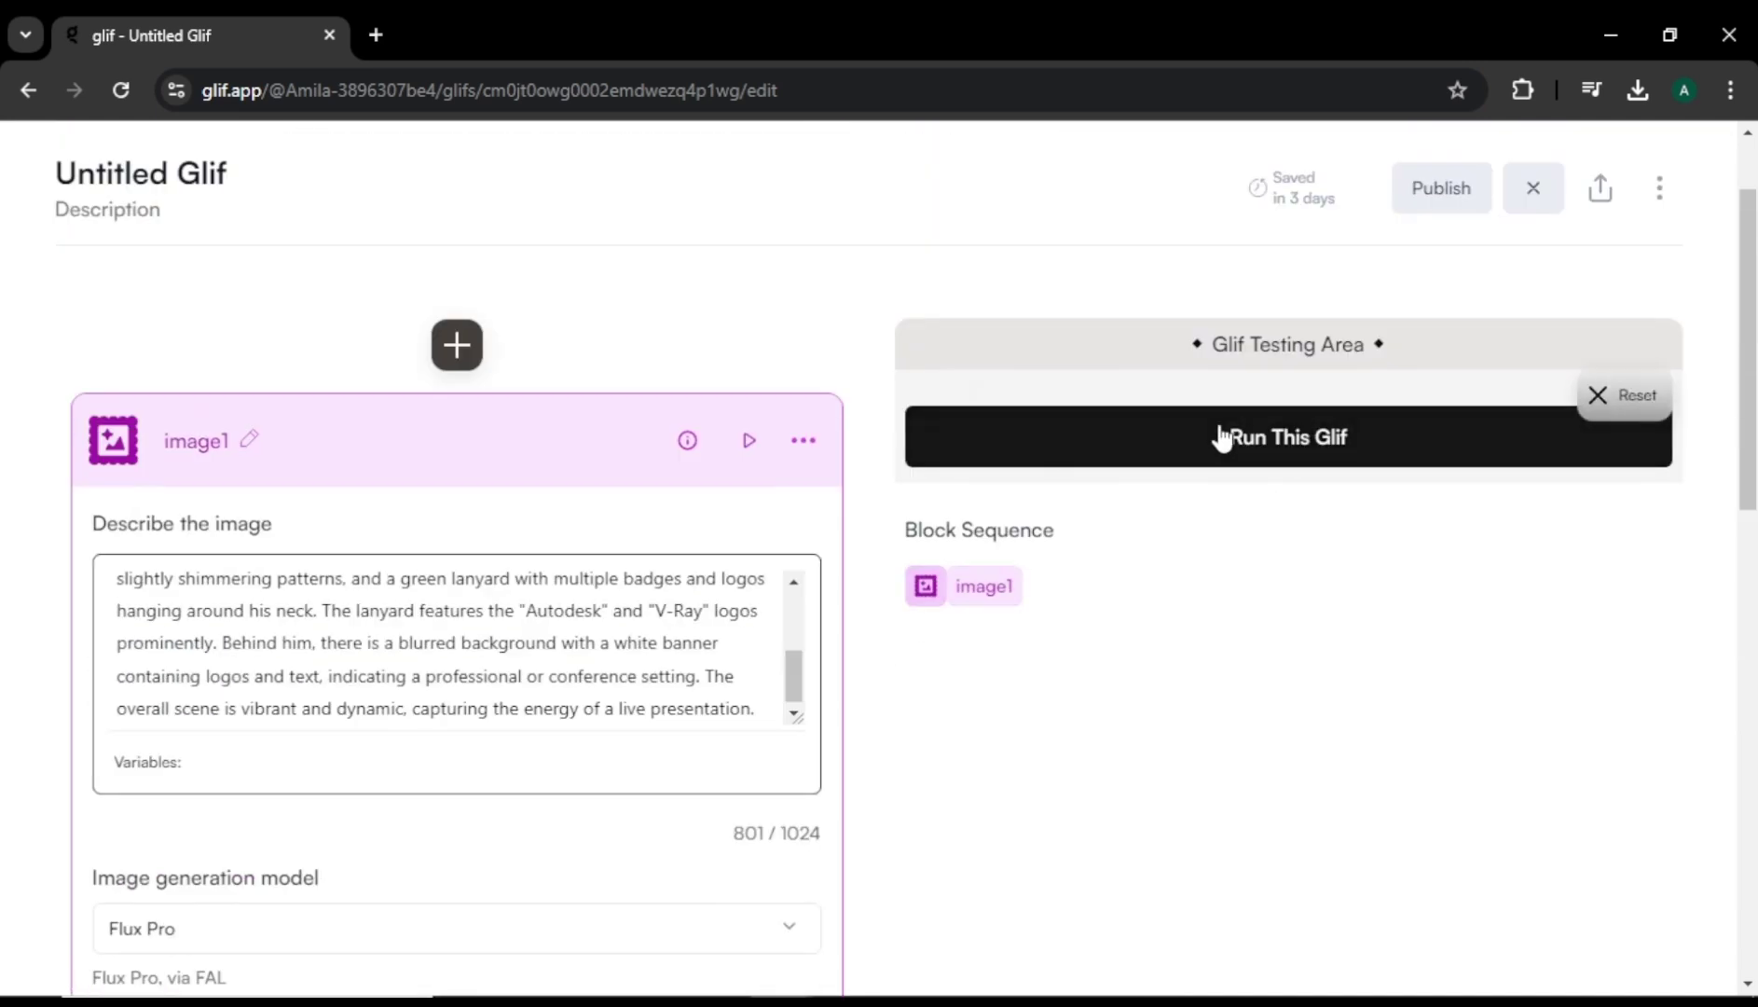
scroll(1697, 677, "down", 2)
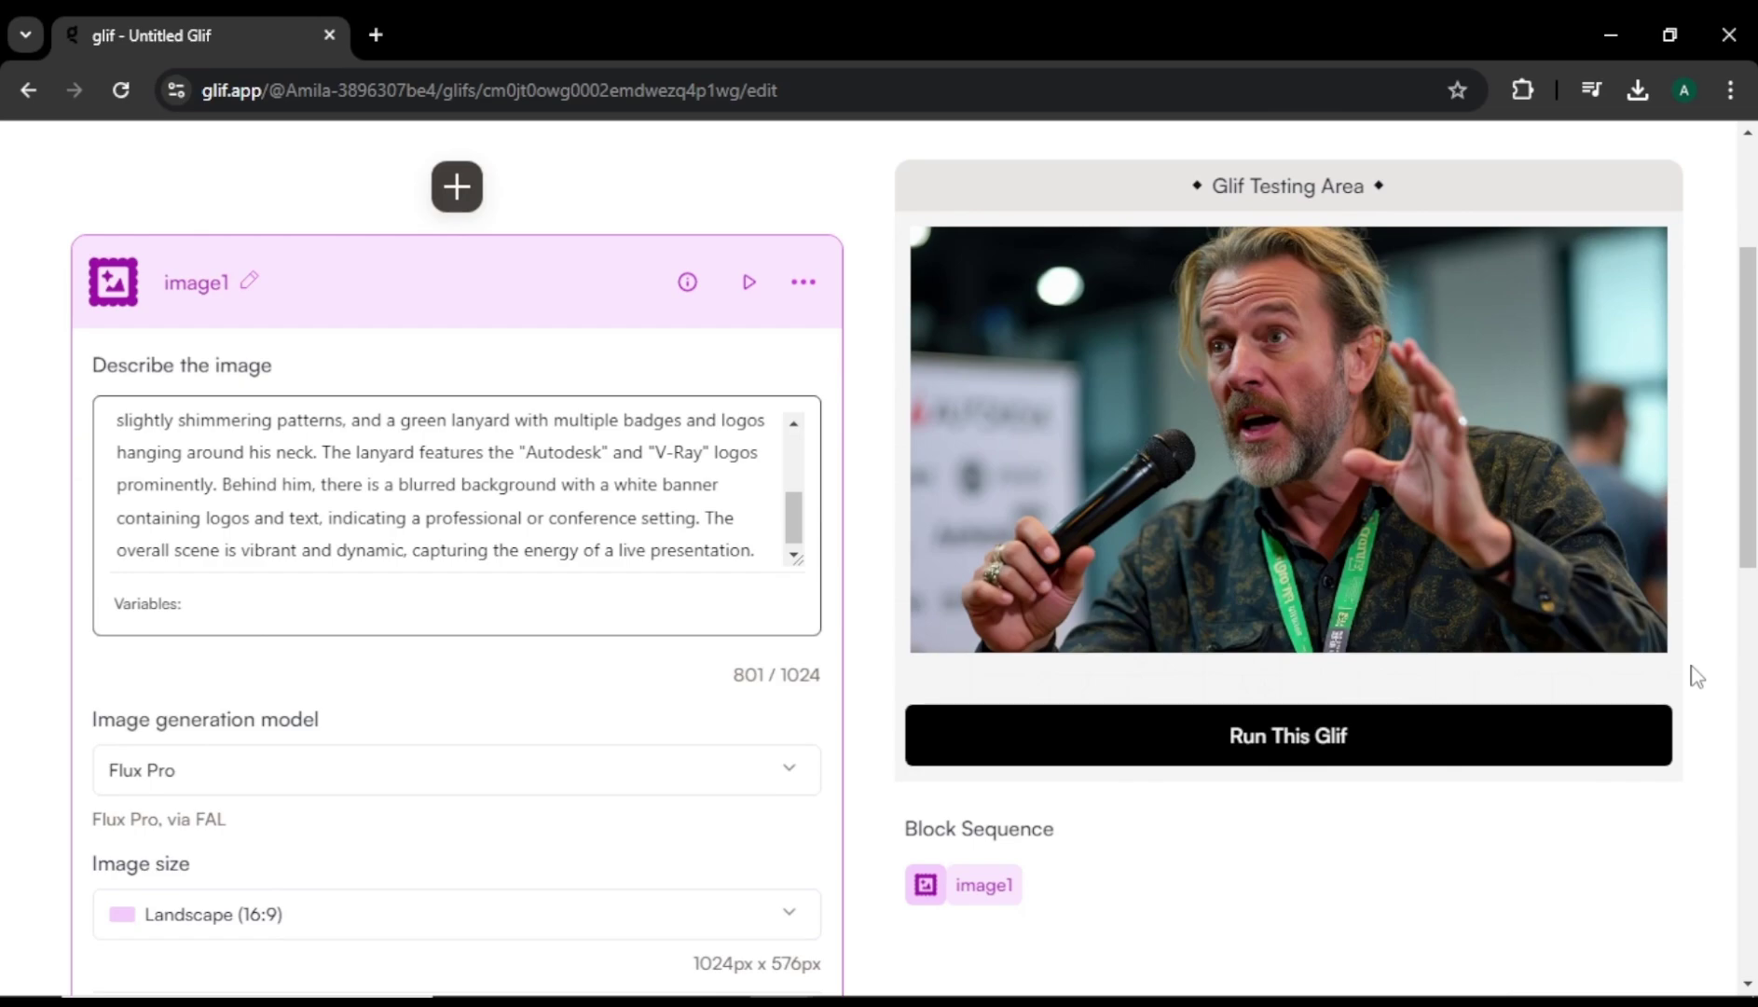